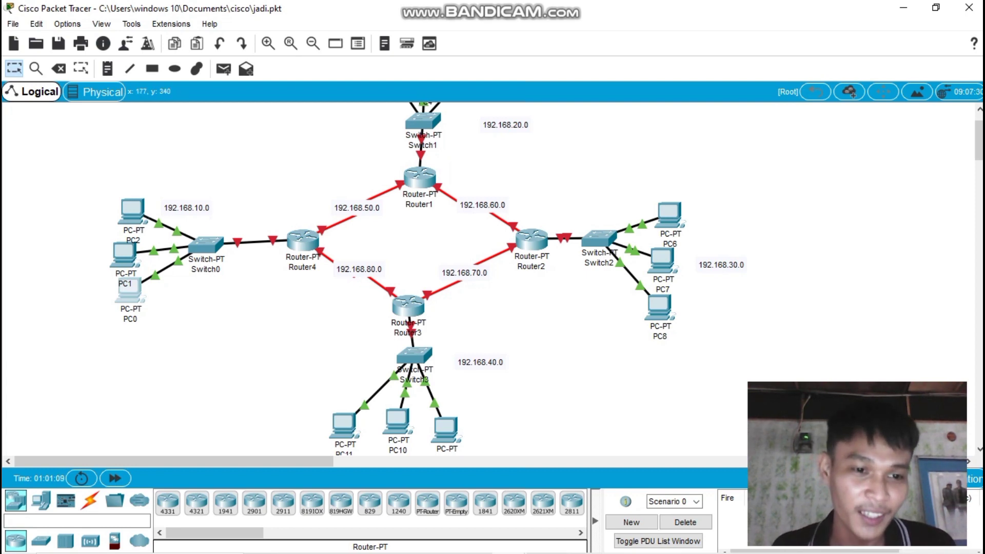
Assign PC0 the static IP address 192.168.10.2 with subnet mask 255.255.255.0.
{"action": "left_click", "coordinate": [130, 293]}
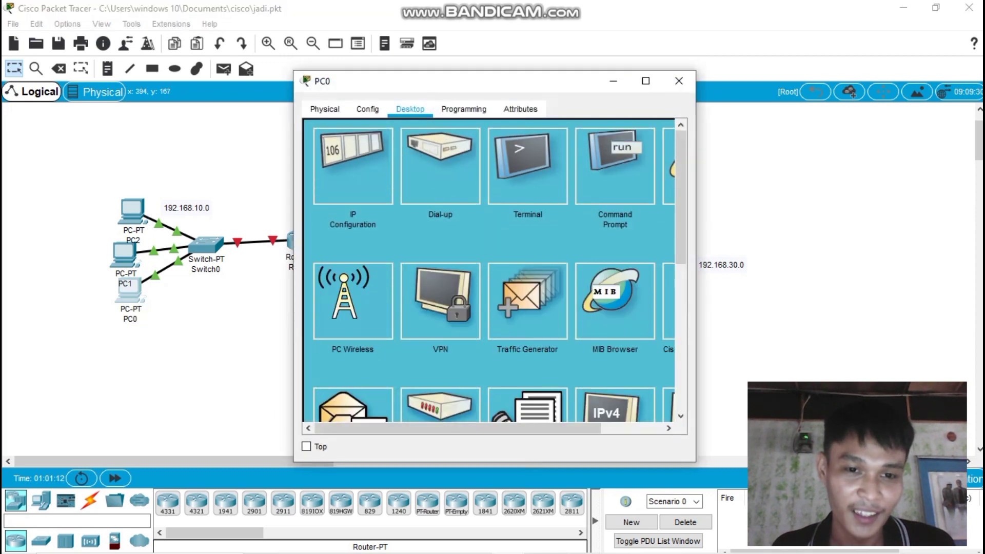
{"action": "left_click", "coordinate": [353, 164]}
{"action": "left_click_drag", "start_coordinate": [475, 90], "coordinate": [596, 71]}
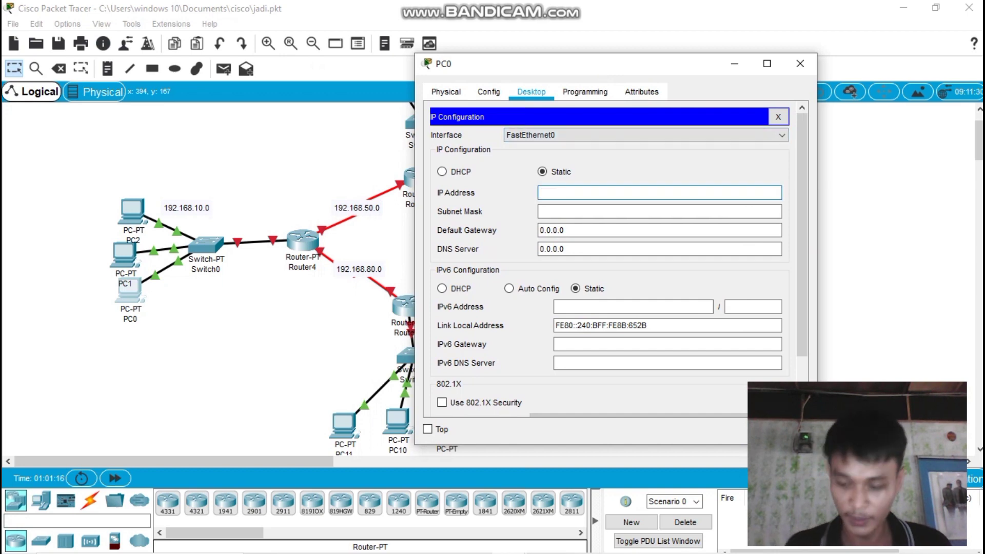
{"action": "type", "text": "19"}
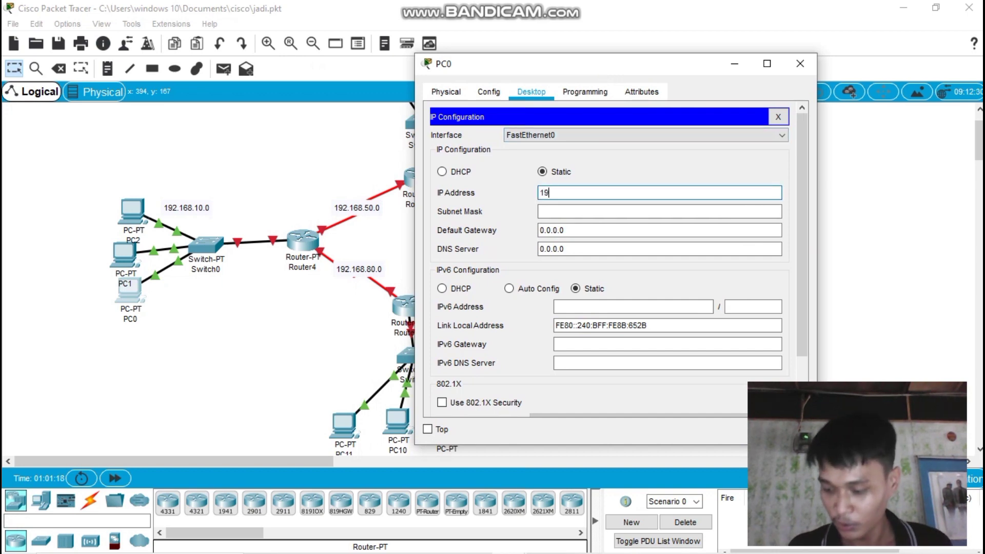
{"action": "type", "text": "2.16"}
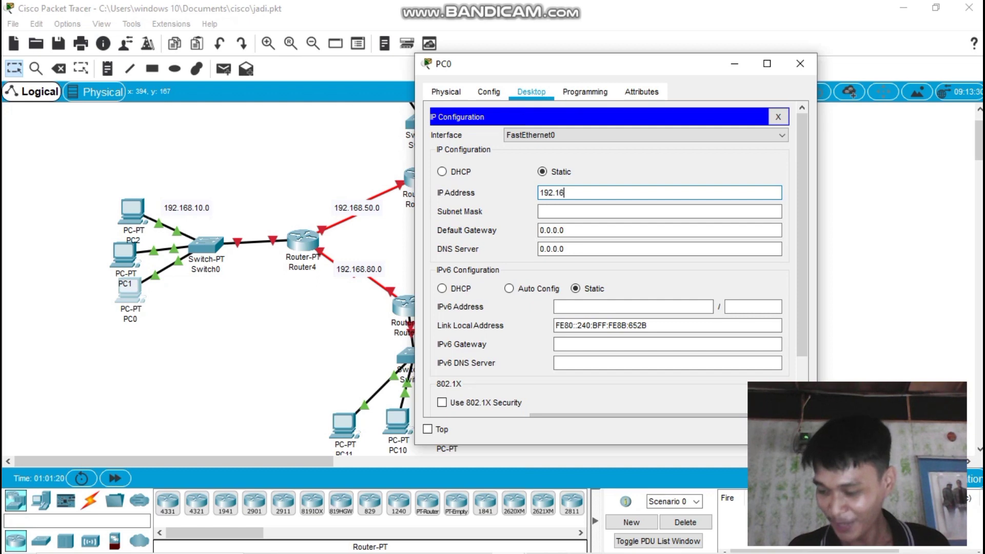
{"action": "type", "text": "8."}
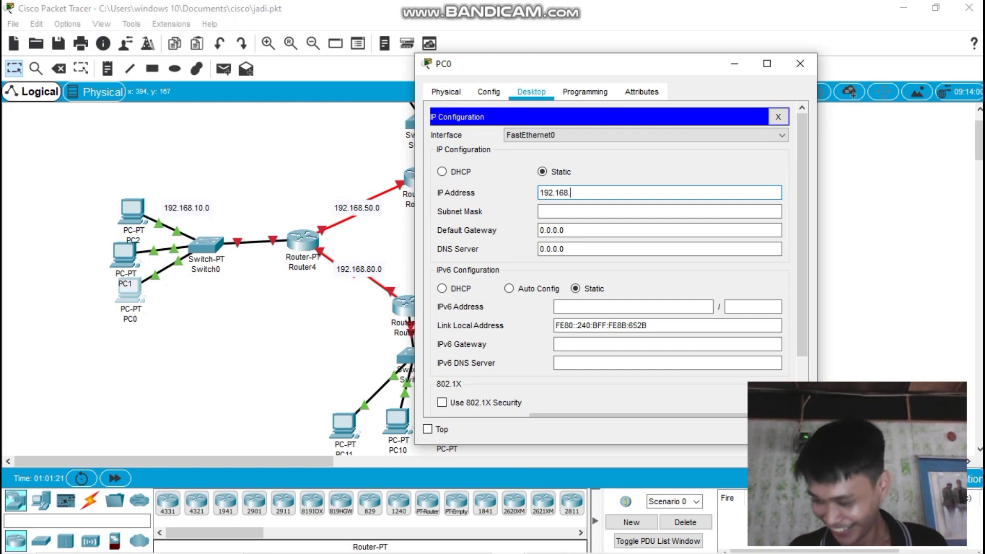
{"action": "type", "text": "10.2"}
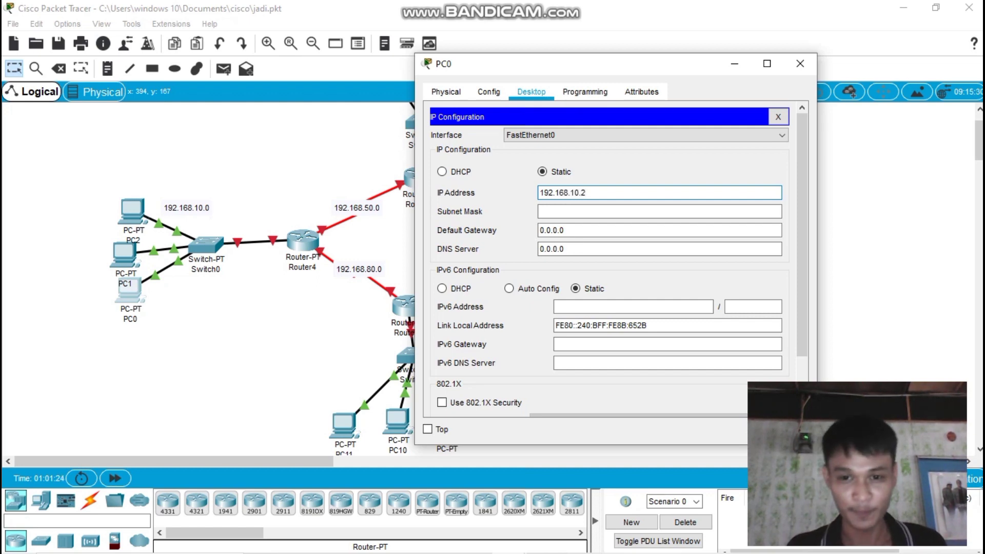
{"action": "key", "text": "Tab"}
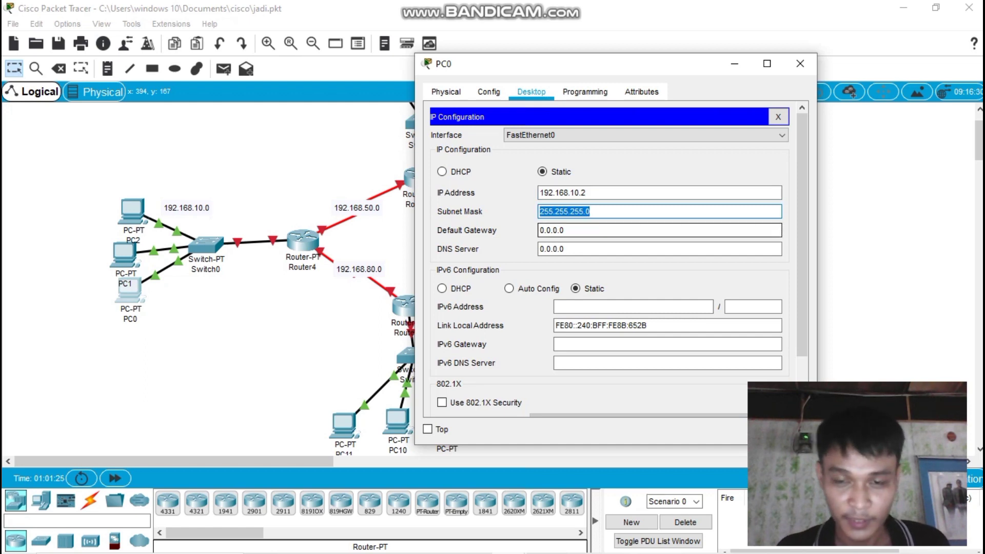
Set PC0's default gateway to 192.168.10.1, copy that address for reuse and close PC0's window.
{"action": "key", "text": "Tab"}
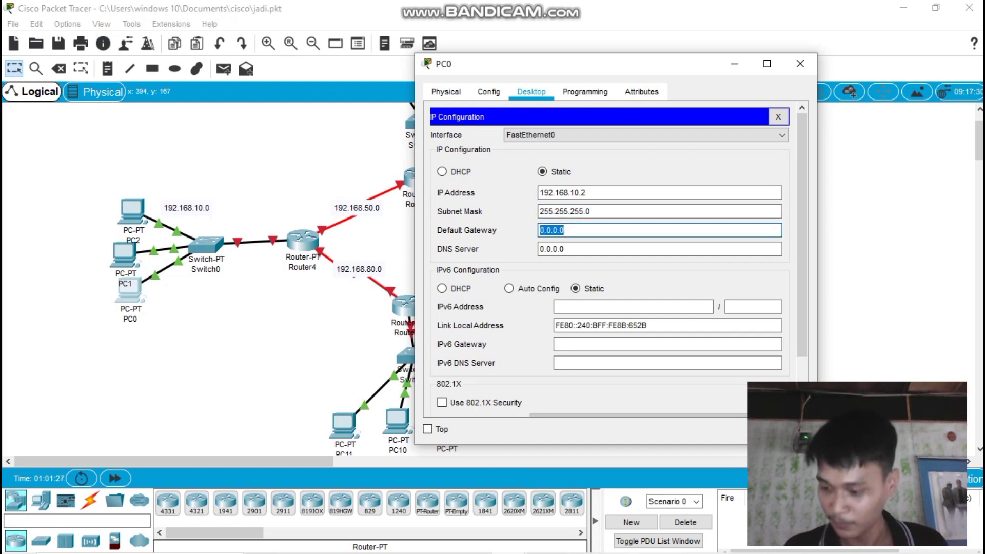
{"action": "type", "text": "19"}
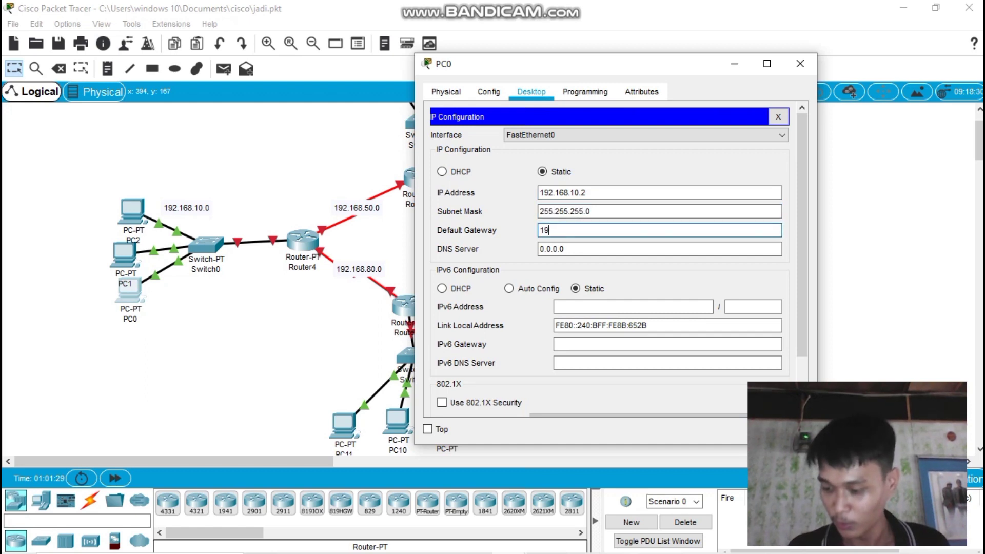
{"action": "type", "text": "2.168."}
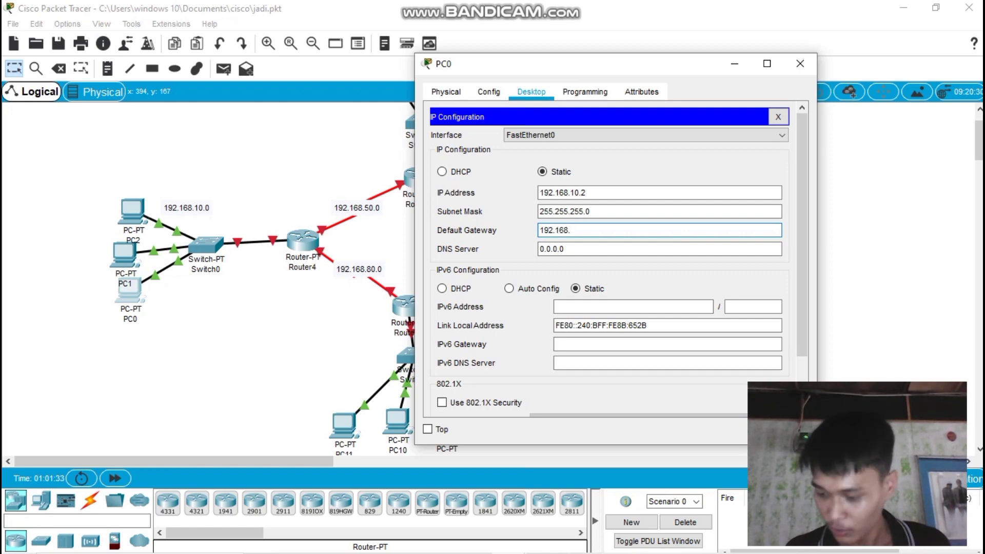
{"action": "type", "text": "101"}
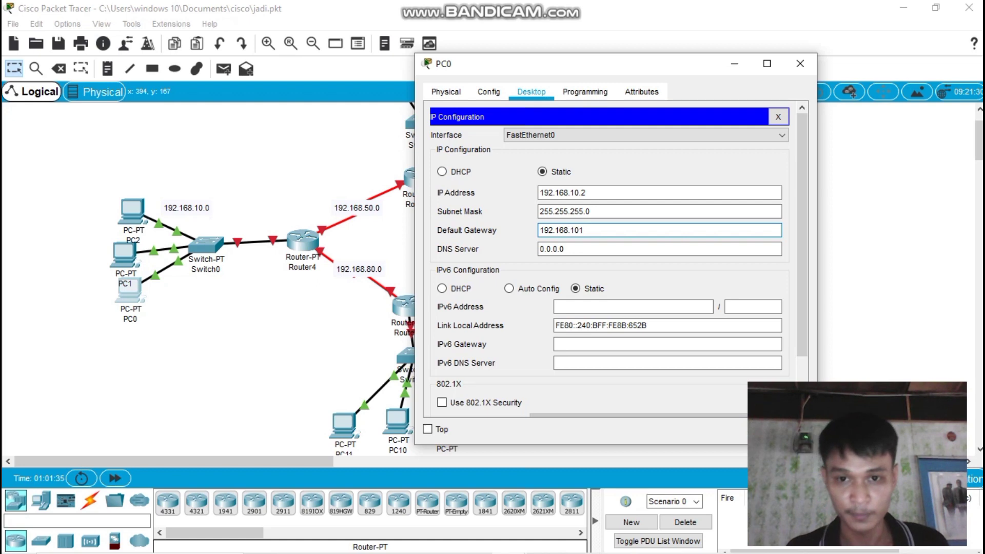
{"action": "key", "text": "BackSpace"}
{"action": "type", "text": ".0"}
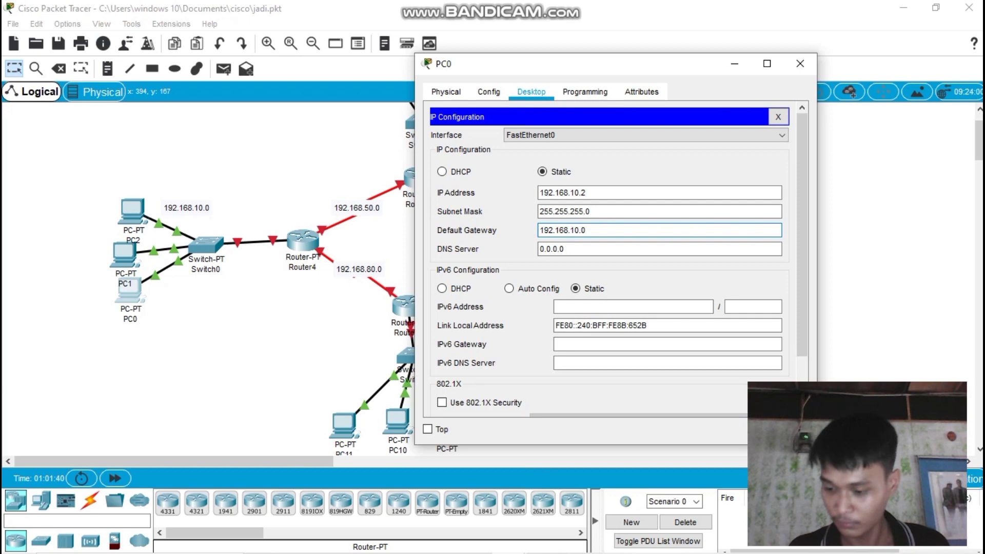
{"action": "key", "text": "BackSpace"}
{"action": "type", "text": "1"}
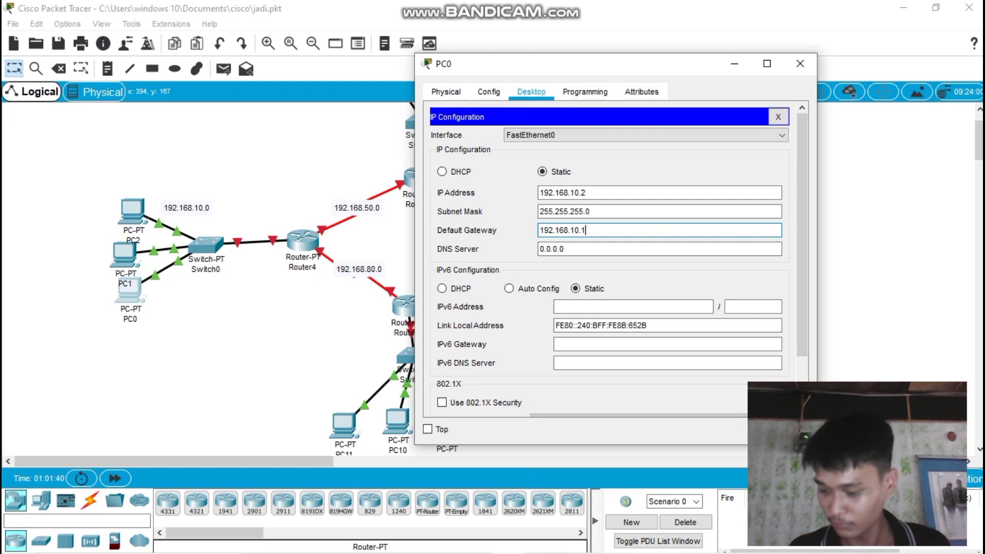
{"action": "key", "text": "Tab"}
{"action": "left_click_drag", "start_coordinate": [587, 231], "coordinate": [539, 231]}
{"action": "key", "text": "ctrl+c"}
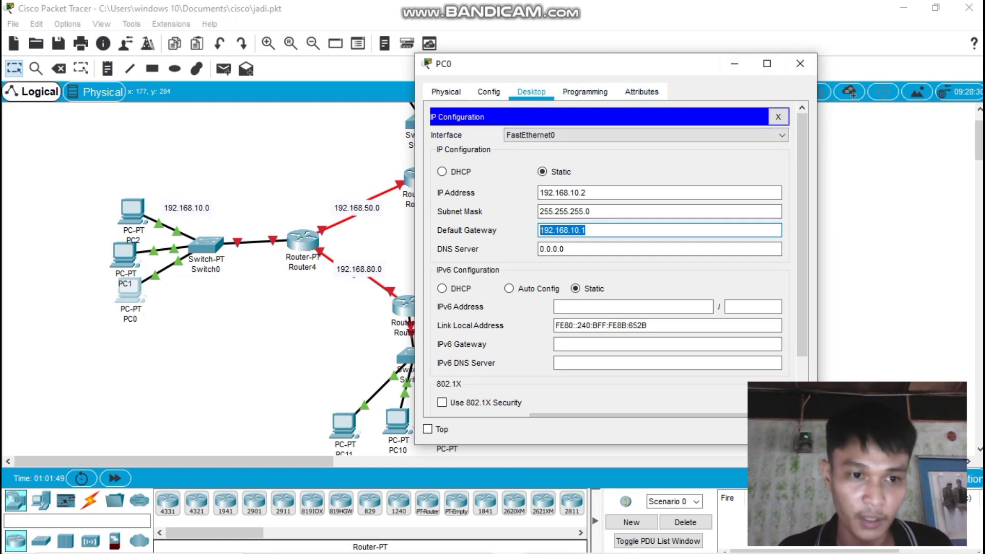
{"action": "left_click", "coordinate": [800, 63]}
Assign PC1 the static IP address 192.168.10.3 with subnet mask 255.255.255.0.
{"action": "left_click", "coordinate": [124, 253]}
{"action": "left_click", "coordinate": [410, 109]}
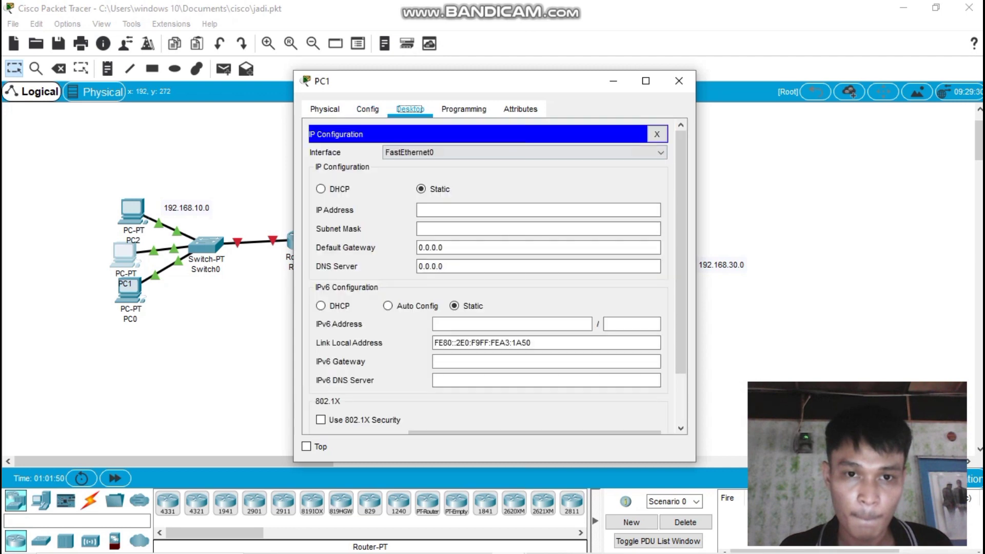
{"action": "left_click", "coordinate": [462, 210]}
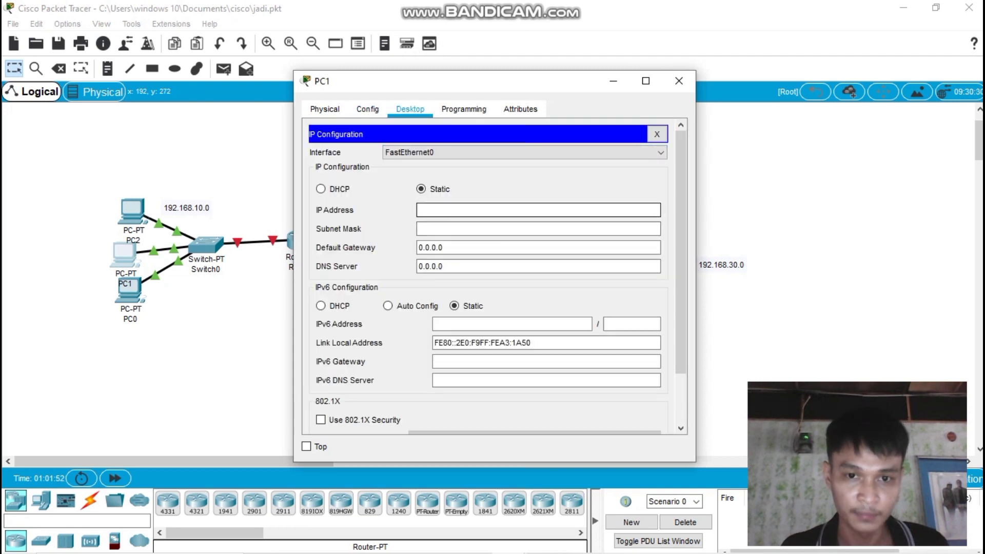
{"action": "type", "text": "192.168.10.1"}
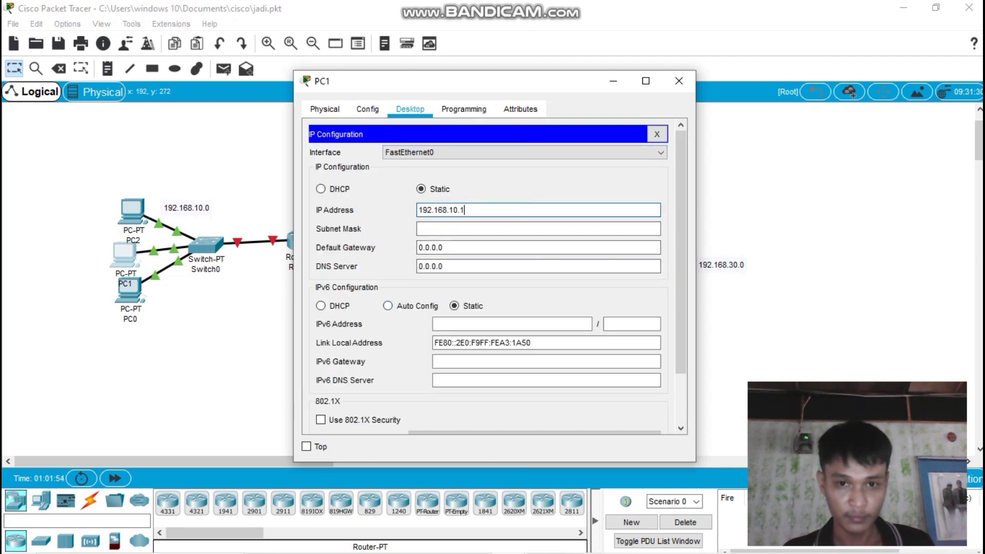
{"action": "key", "text": "BackSpace"}
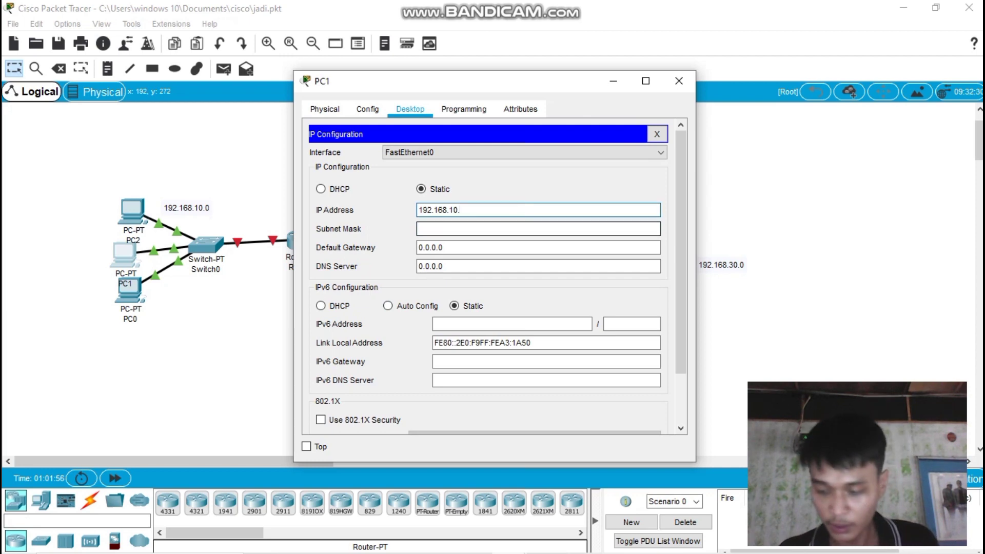
{"action": "type", "text": "3"}
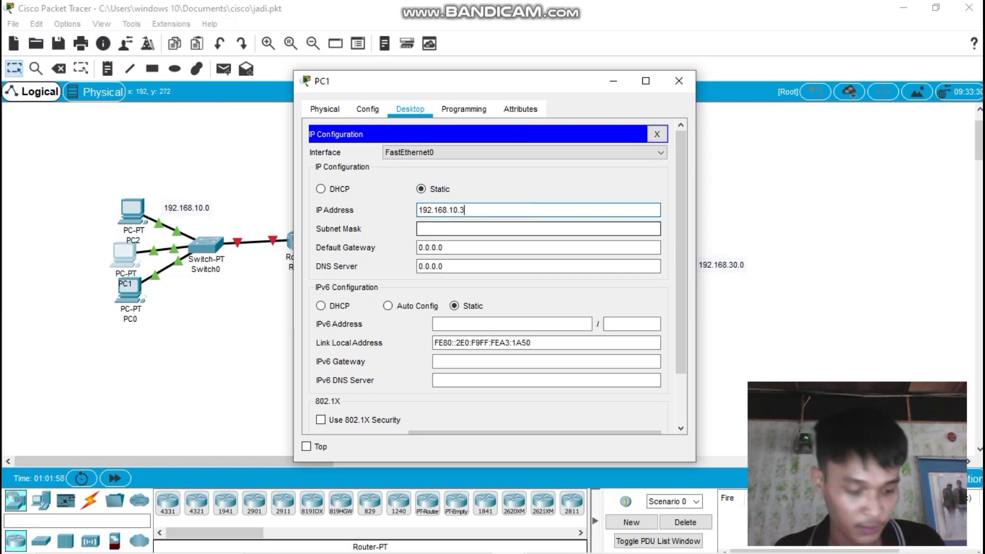
{"action": "key", "text": "Tab"}
Set PC1's default gateway to 192.168.10.1 and close its window.
{"action": "key", "text": "Tab"}
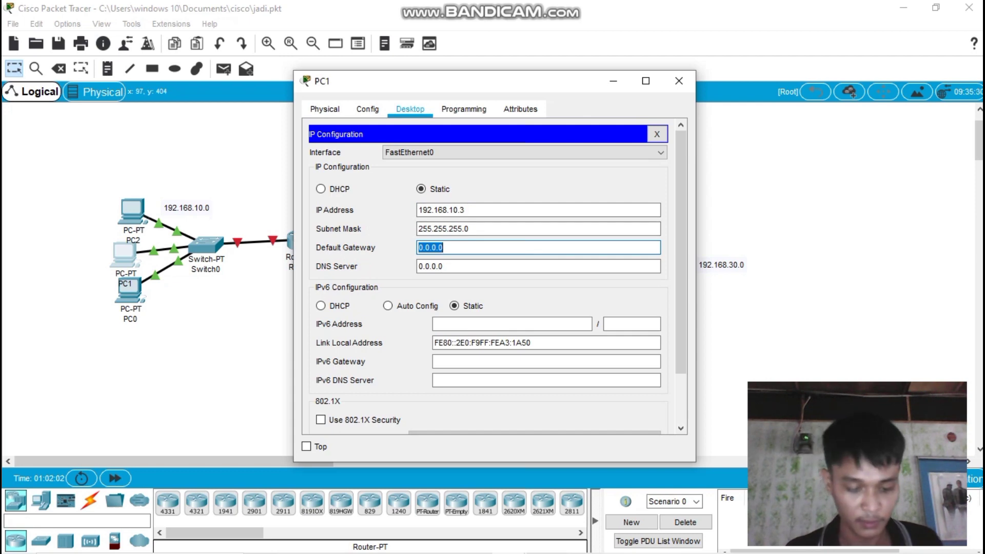
{"action": "key", "text": "ctrl+v"}
{"action": "type", "text": "1"}
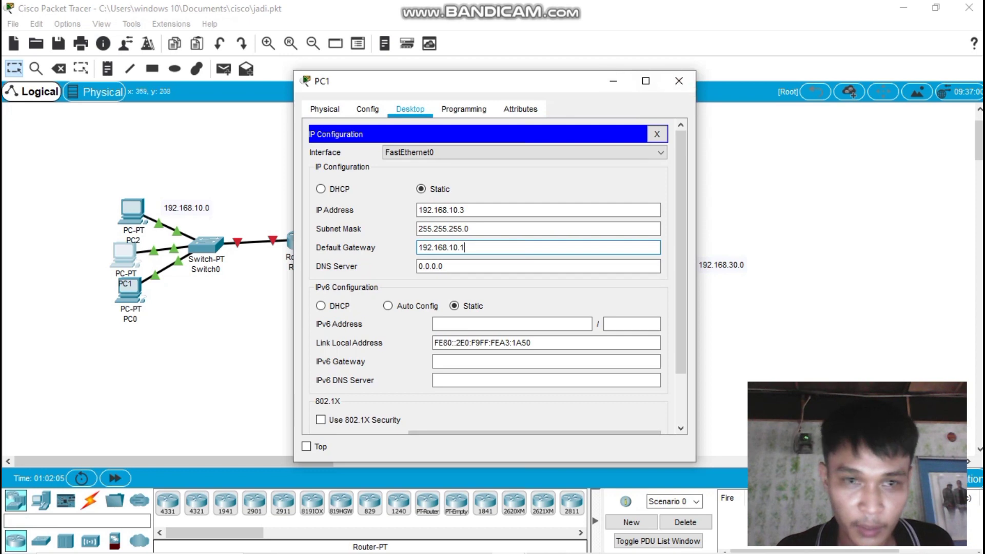
{"action": "left_click", "coordinate": [679, 80]}
Assign PC2 the static IP address 192.168.10.4 with subnet mask 255.255.255.0.
{"action": "left_click", "coordinate": [139, 213]}
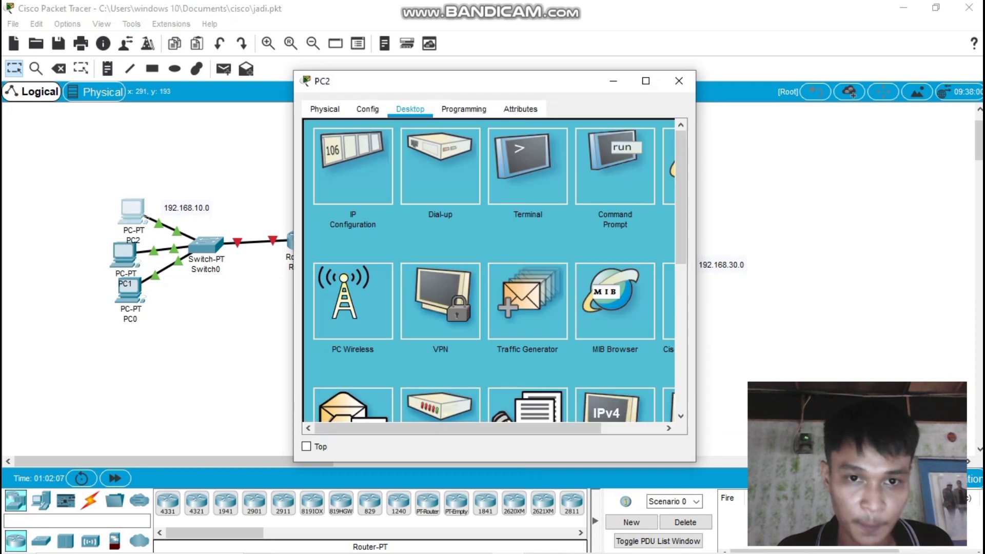
{"action": "left_click", "coordinate": [353, 166]}
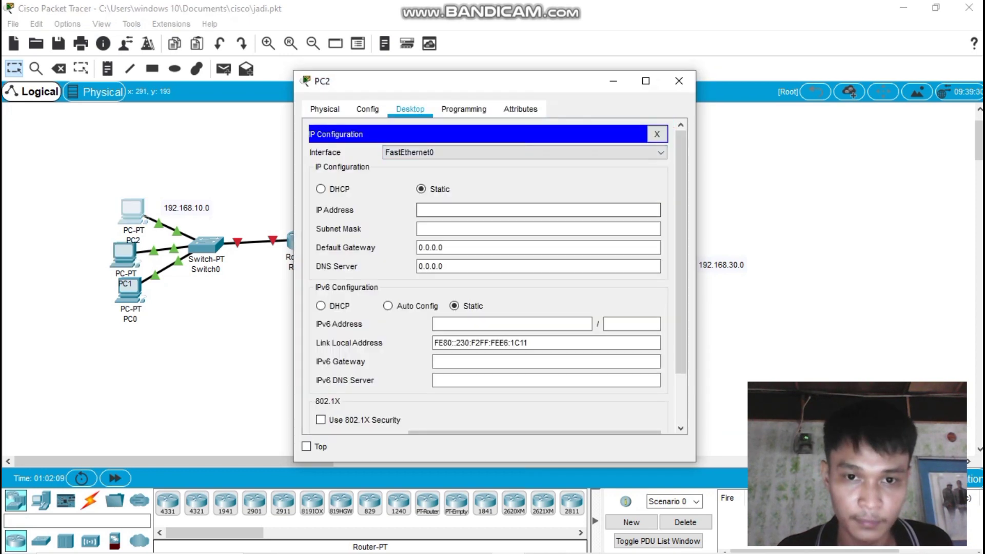
{"action": "type", "text": "192.168.10.1"}
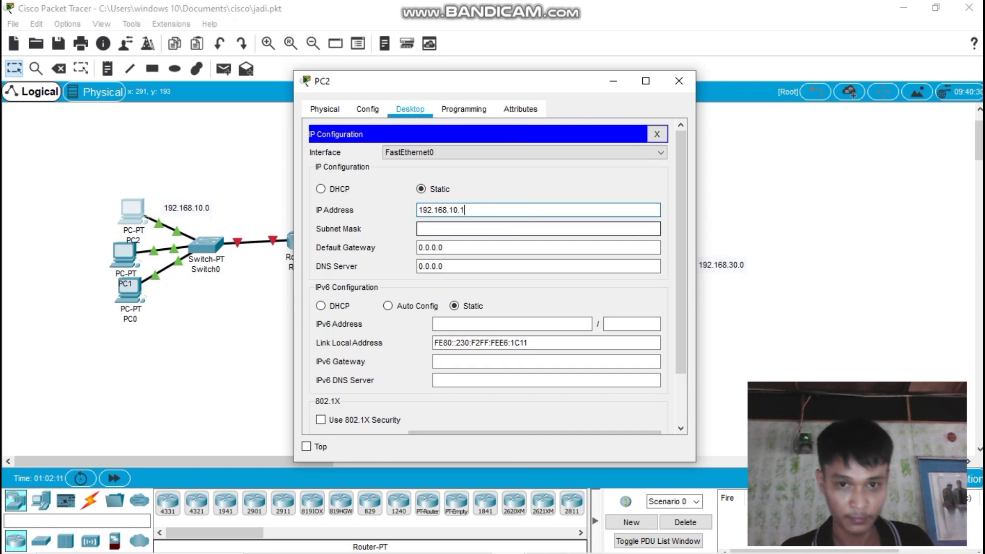
{"action": "key", "text": "BackSpace"}
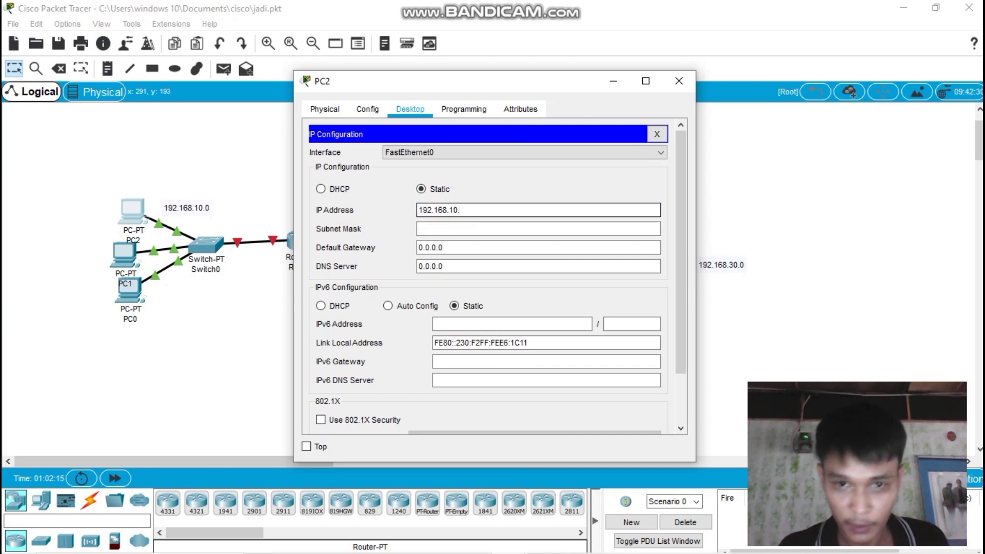
{"action": "type", "text": "4"}
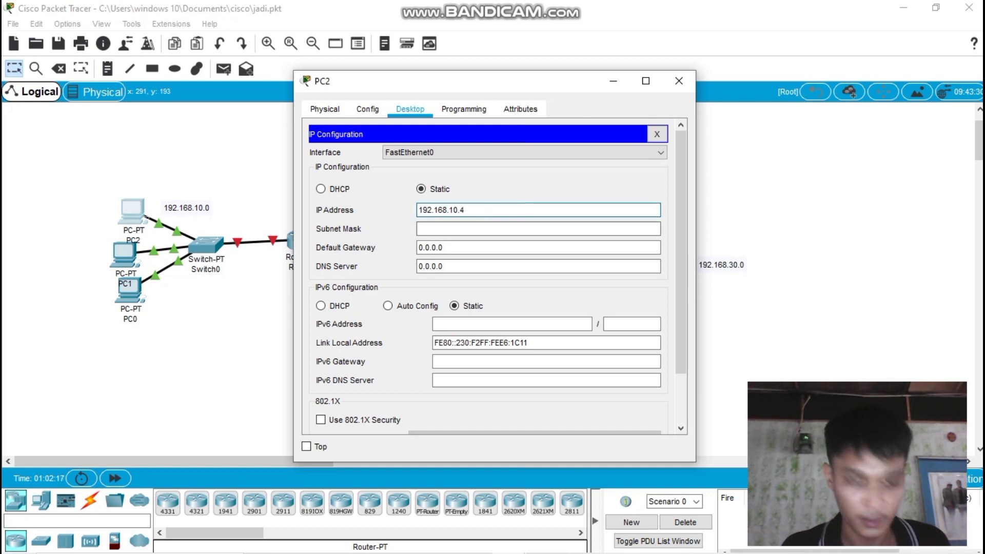
{"action": "key", "text": "Tab"}
Set PC2's default gateway to 192.168.10.1 and close its window.
{"action": "key", "text": "Tab"}
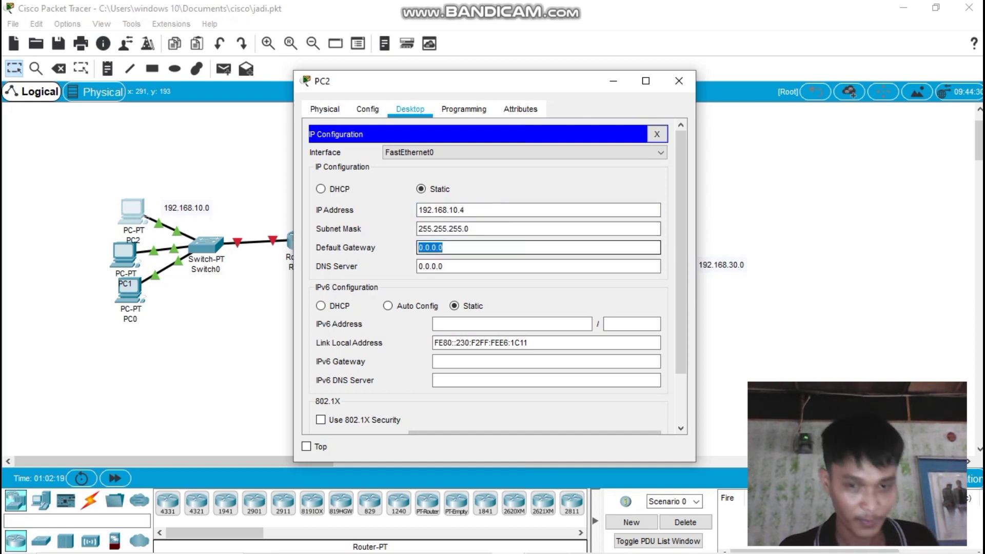
{"action": "type", "text": "192.168.10.1"}
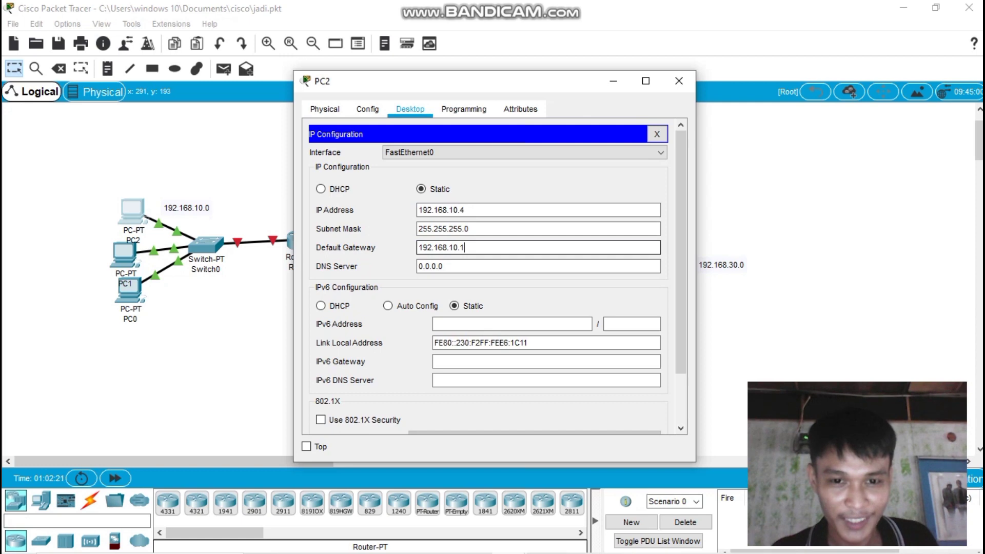
{"action": "left_click", "coordinate": [679, 81]}
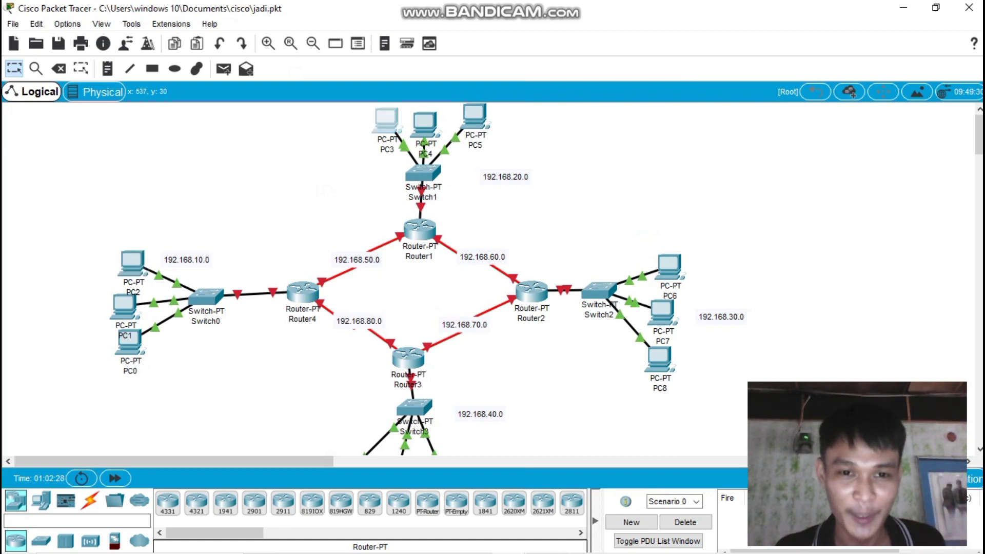
Assign PC3 the static IP address 192.168.20.2 with subnet mask 255.255.255.0.
{"action": "left_click", "coordinate": [386, 119]}
{"action": "left_click_drag", "start_coordinate": [318, 210], "coordinate": [249, 93]}
{"action": "left_click", "coordinate": [146, 117]}
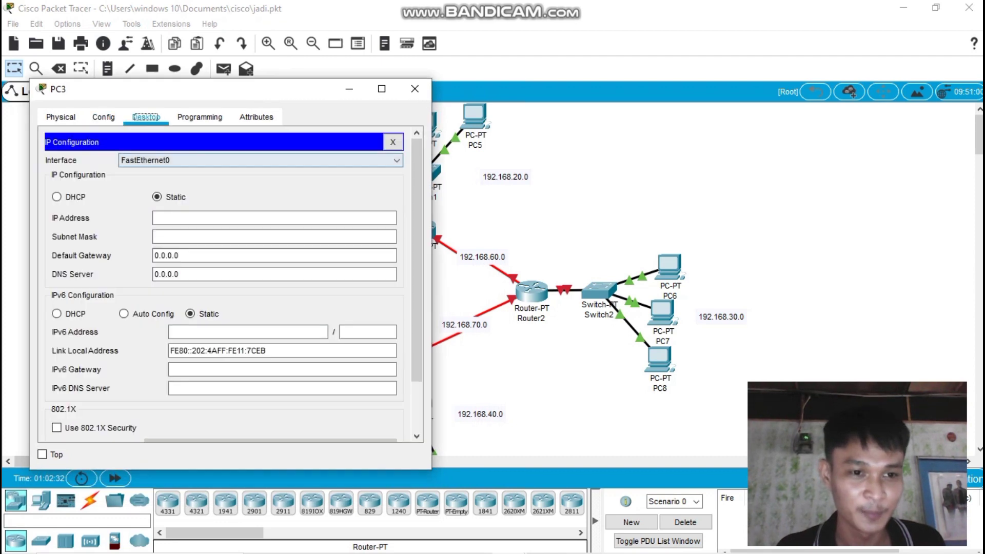
{"action": "left_click", "coordinate": [205, 218]}
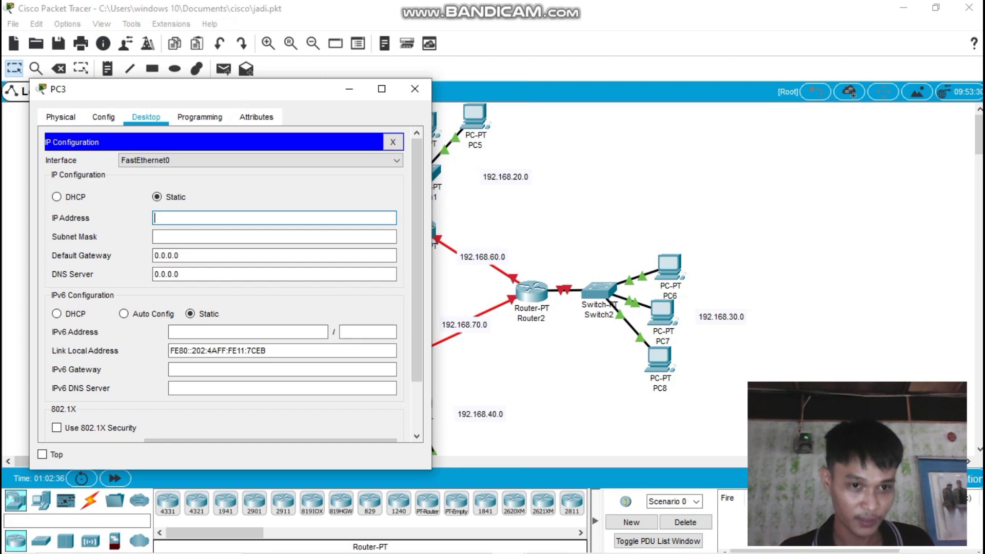
{"action": "type", "text": "192.168.10.1"}
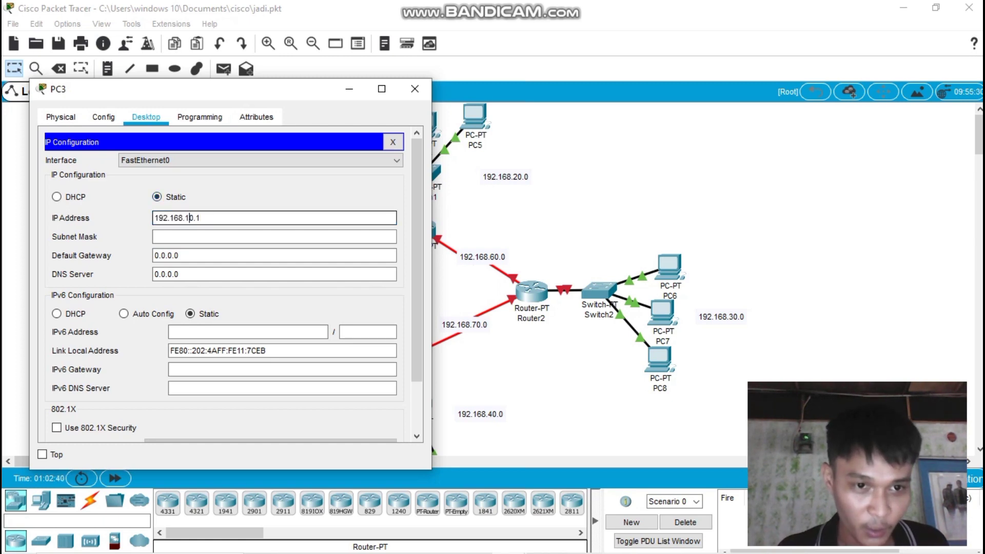
{"action": "key", "text": "BackSpace"}
{"action": "type", "text": ".."}
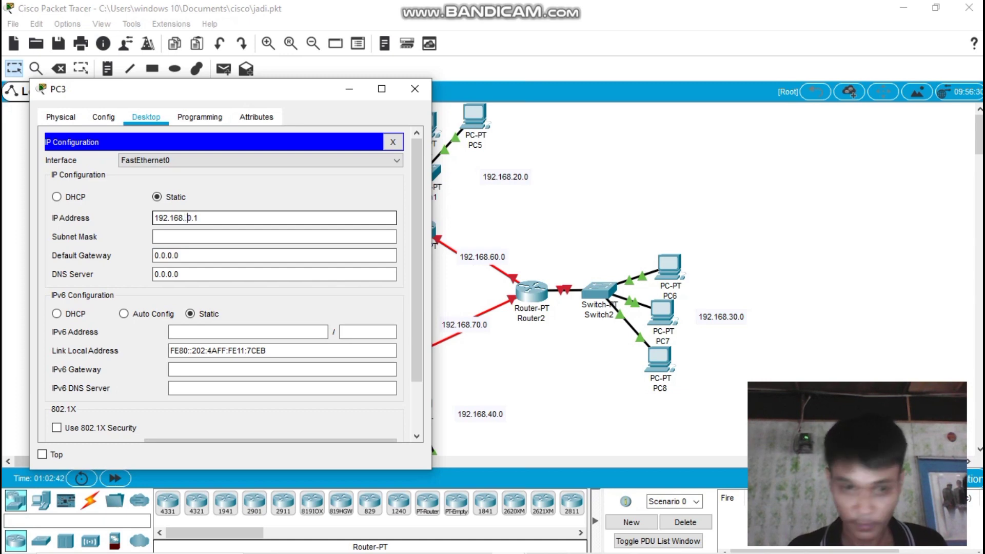
{"action": "key", "text": "BackSpace"}
{"action": "key", "text": "BackSpace"}
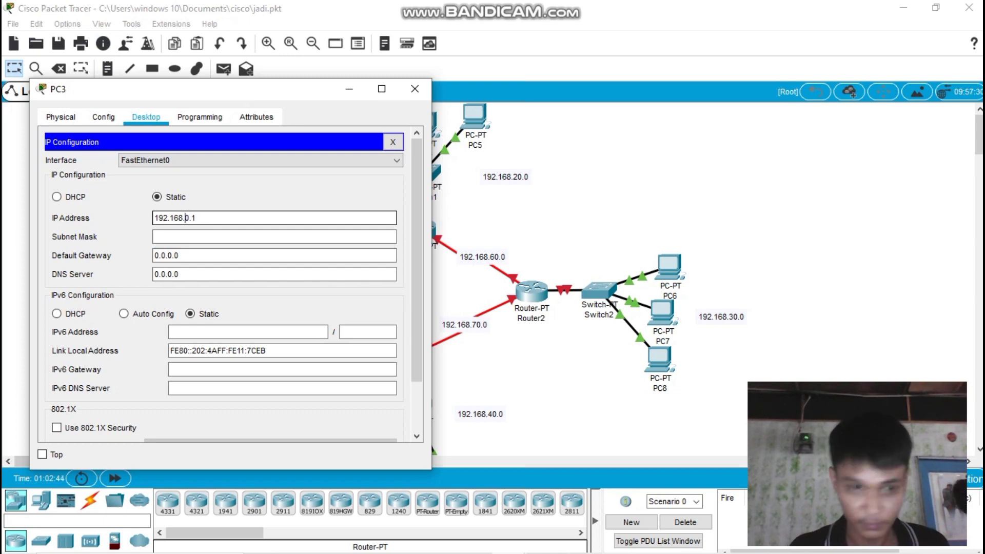
{"action": "type", "text": "2"}
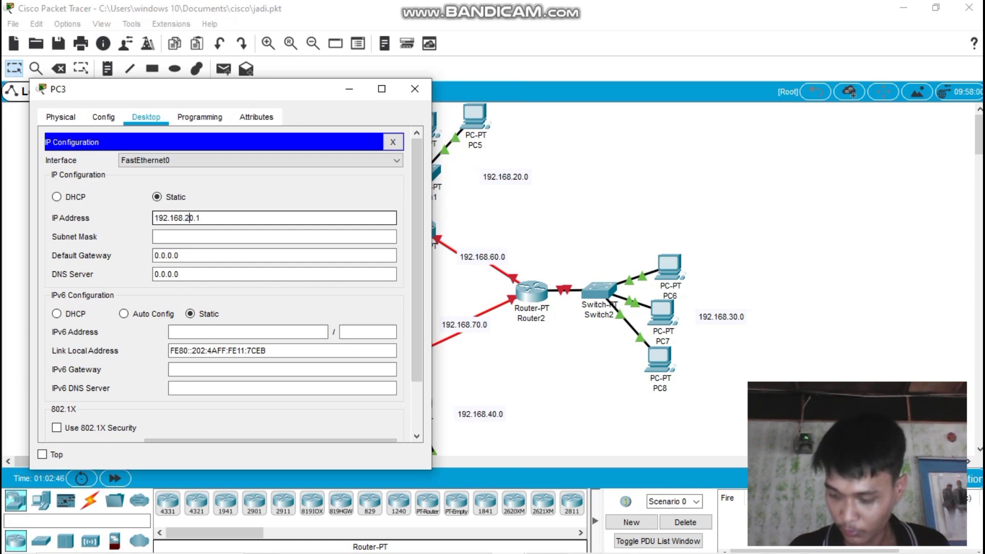
{"action": "key", "text": "Right"}
{"action": "key", "text": "Right"}
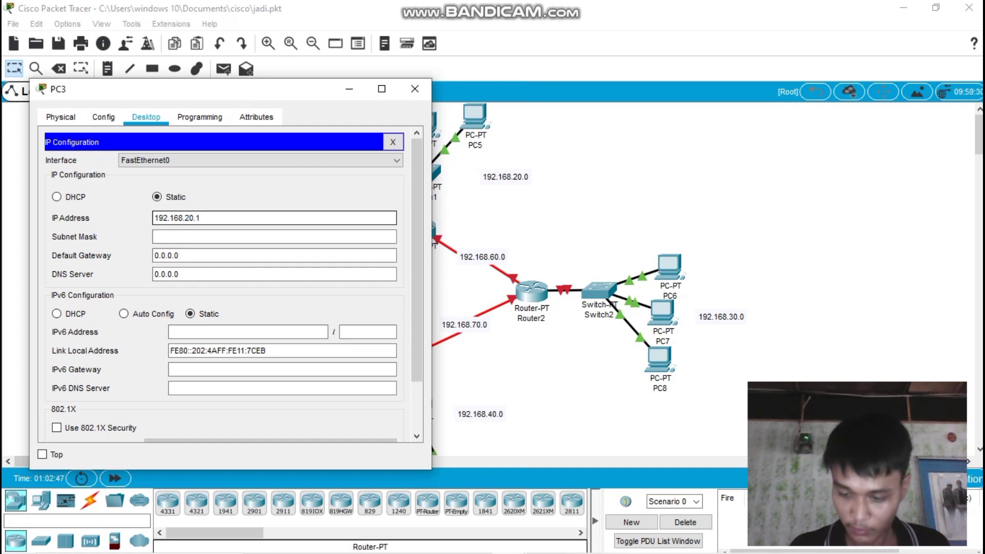
{"action": "type", "text": "2"}
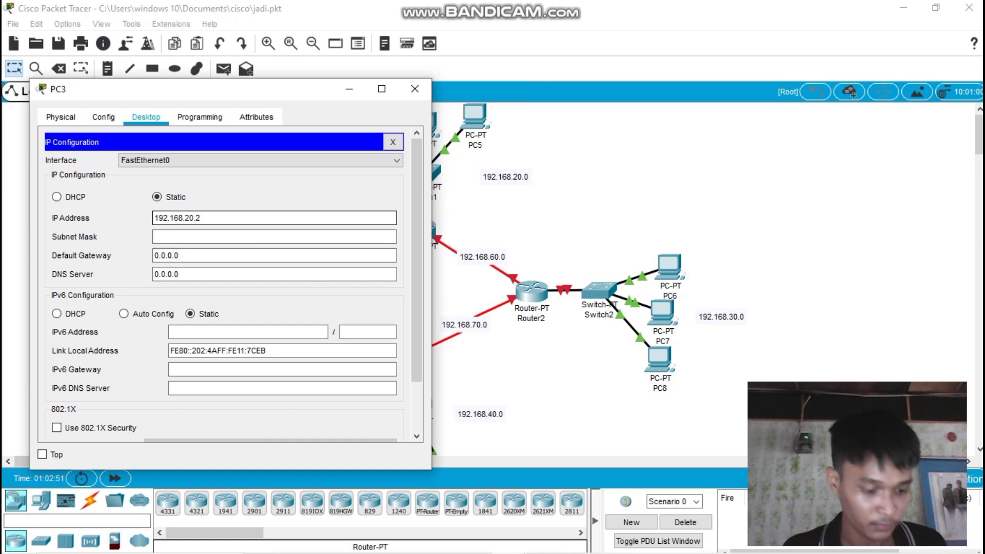
{"action": "key", "text": "Tab"}
Set PC3's default gateway to 192.168.20.1.
{"action": "key", "text": "Tab"}
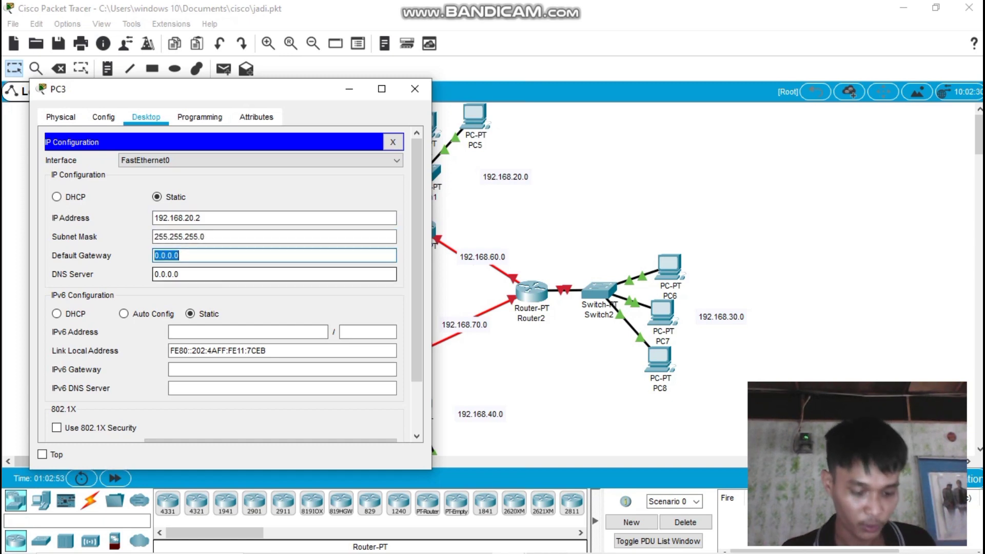
{"action": "type", "text": "192.168.10.1"}
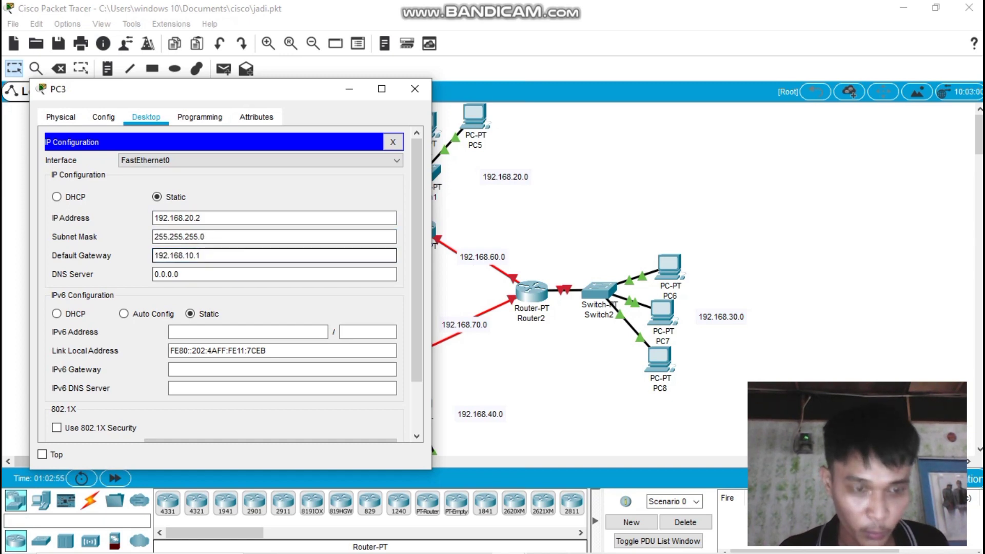
{"action": "key", "text": "BackSpace"}
{"action": "key", "text": "BackSpace"}
{"action": "key", "text": "BackSpace"}
{"action": "key", "text": "BackSpace"}
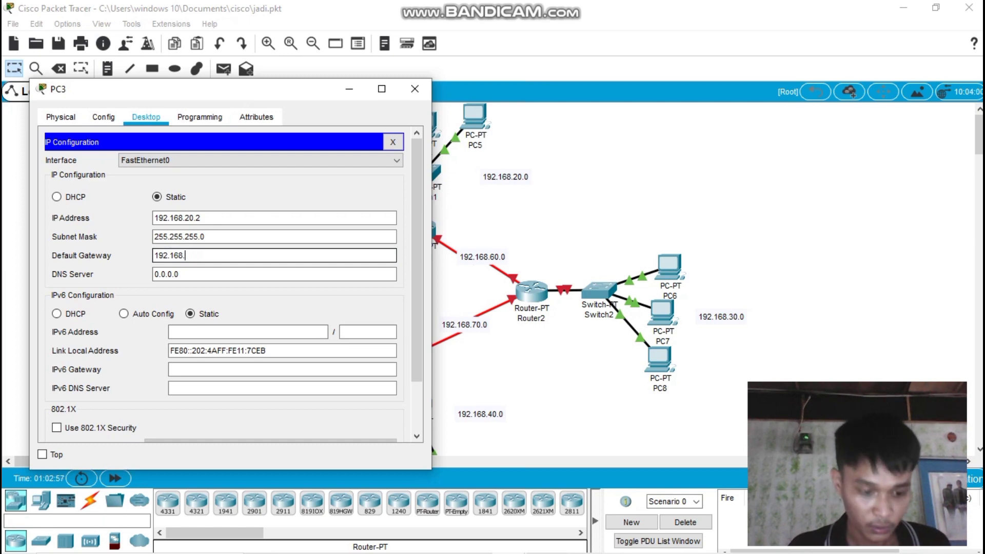
{"action": "type", "text": "20"}
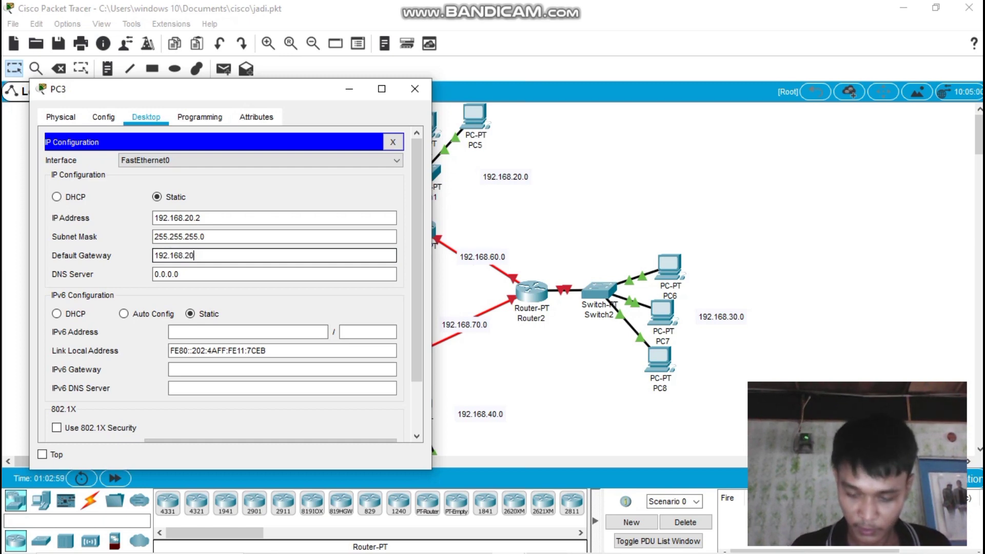
{"action": "type", "text": ".1"}
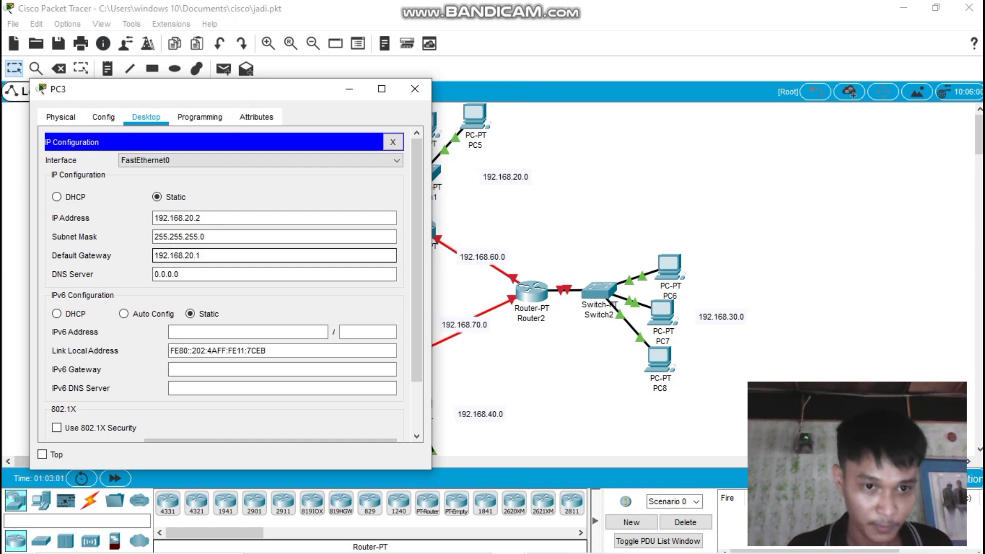
Copy PC3's default gateway address for reuse on other PCs and close its window.
{"action": "key", "text": "shift+Home"}
{"action": "key", "text": "ctrl+c"}
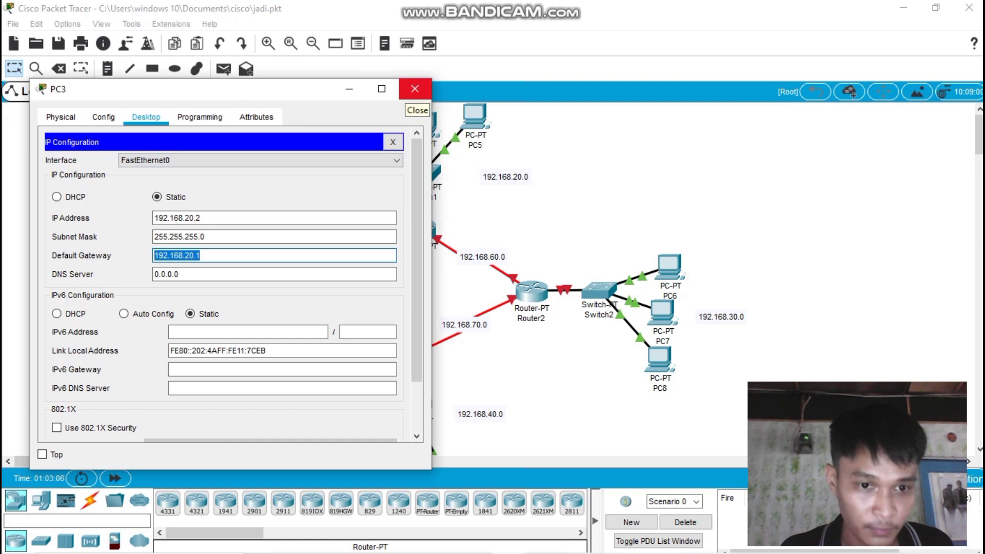
{"action": "left_click", "coordinate": [415, 89]}
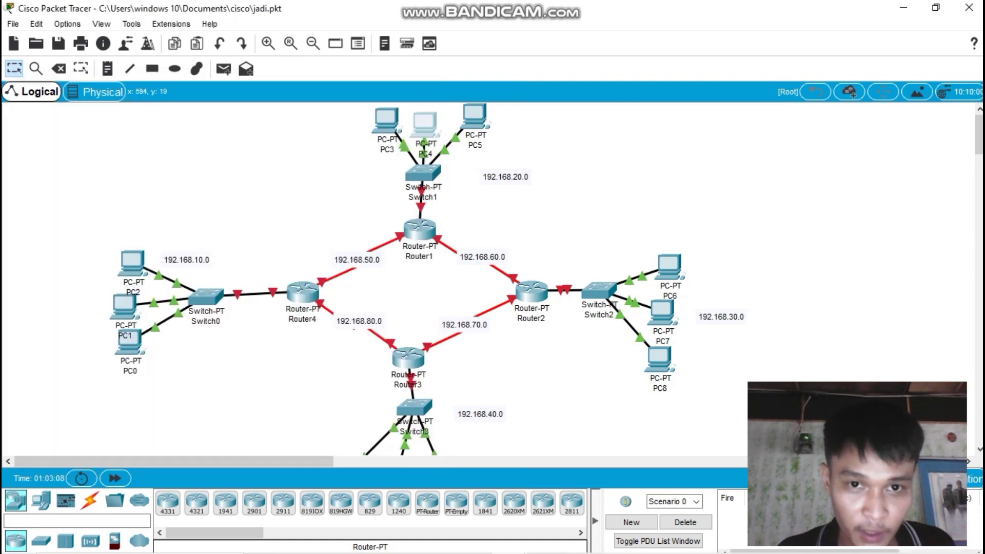
Assign PC4 the static IP address 192.168.20.3 with subnet mask 255.255.255.0.
{"action": "left_click", "coordinate": [425, 124]}
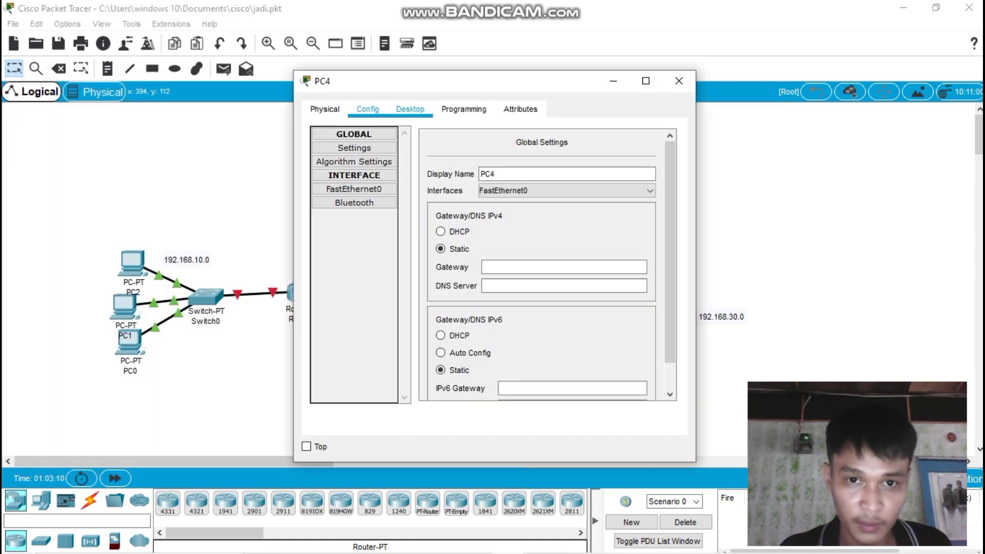
{"action": "left_click", "coordinate": [411, 109]}
{"action": "left_click", "coordinate": [353, 166]}
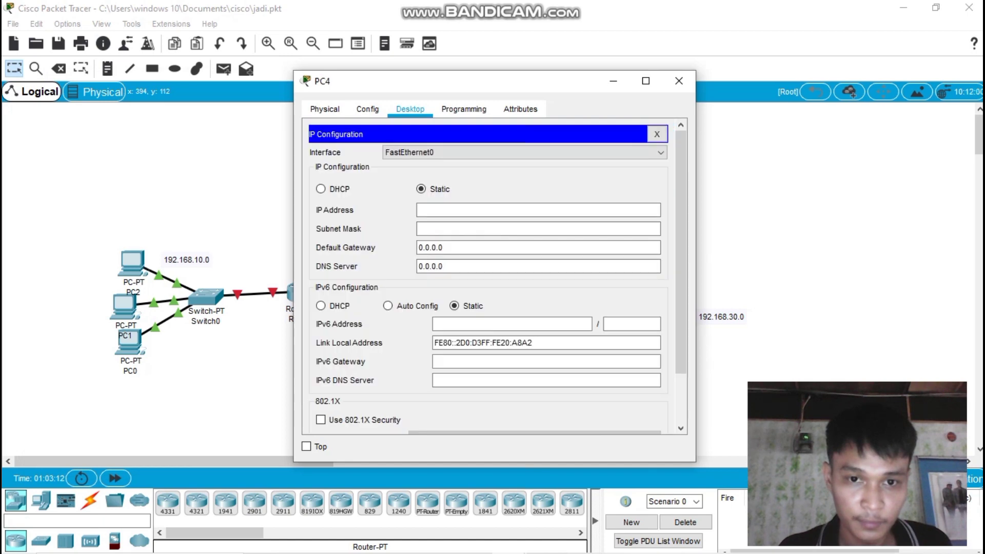
{"action": "left_click", "coordinate": [472, 210]}
{"action": "type", "text": "192.168.20.1"}
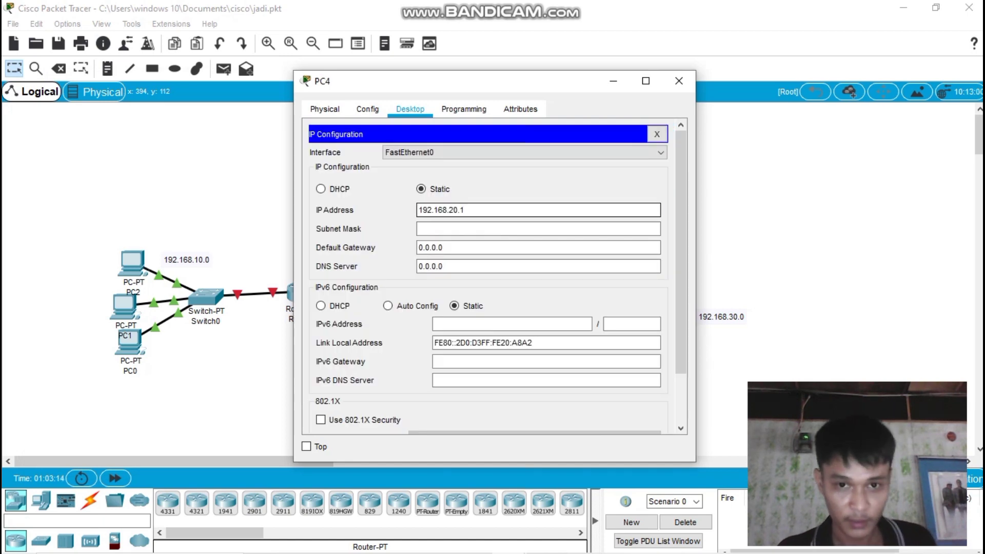
{"action": "key", "text": "BackSpace"}
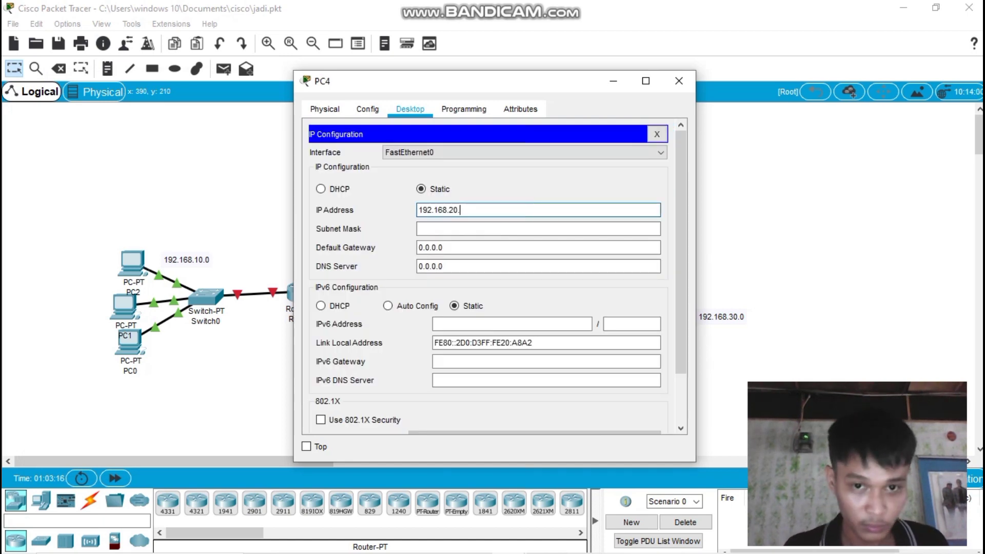
{"action": "type", "text": "3"}
{"action": "key", "text": "Tab"}
Set PC4's default gateway to 192.168.20.1 and close its window.
{"action": "key", "text": "Tab"}
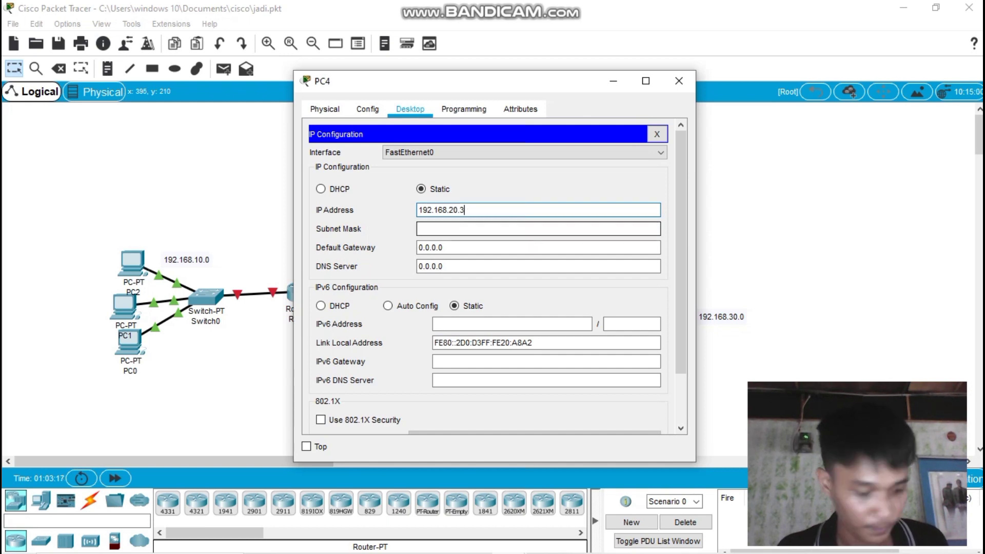
{"action": "type", "text": "192.168.20.1"}
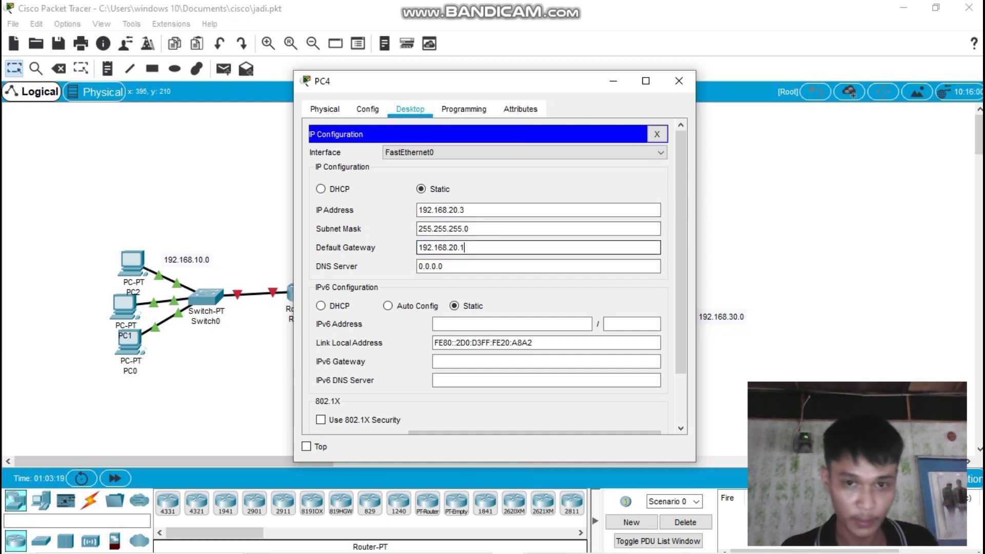
{"action": "left_click", "coordinate": [679, 81]}
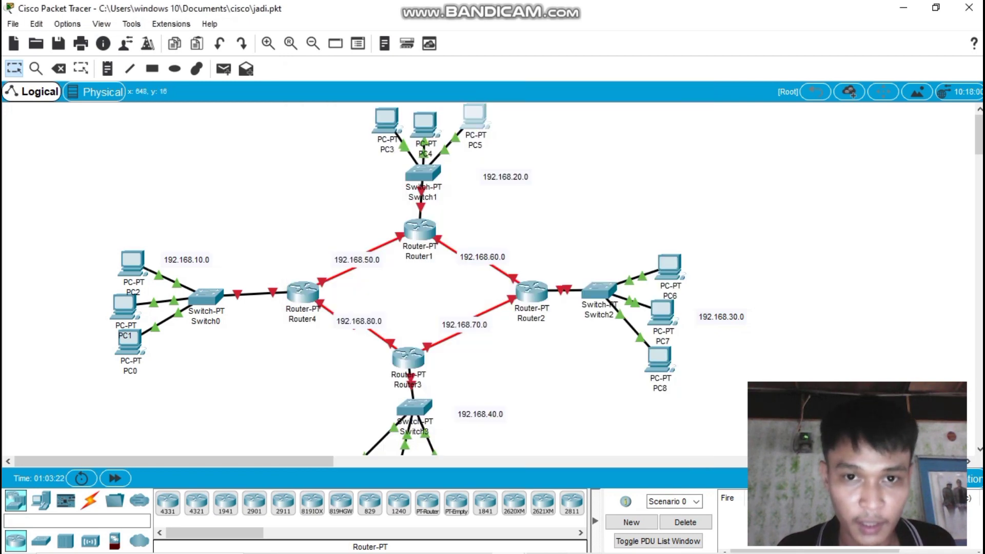
Assign PC5 the static IP address 192.168.20.4 with subnet mask 255.255.255.0.
{"action": "left_click", "coordinate": [474, 117]}
{"action": "left_click", "coordinate": [411, 109]}
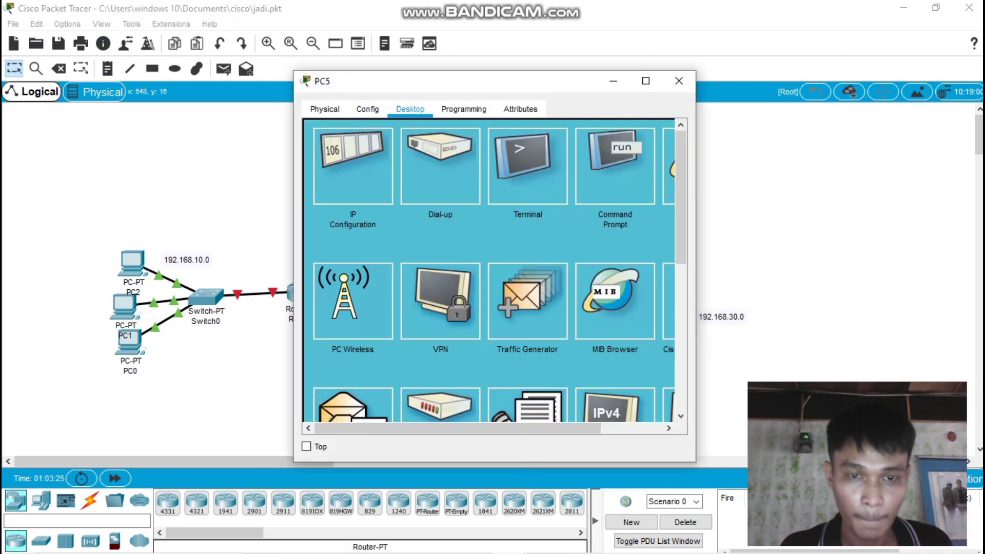
{"action": "left_click", "coordinate": [353, 166]}
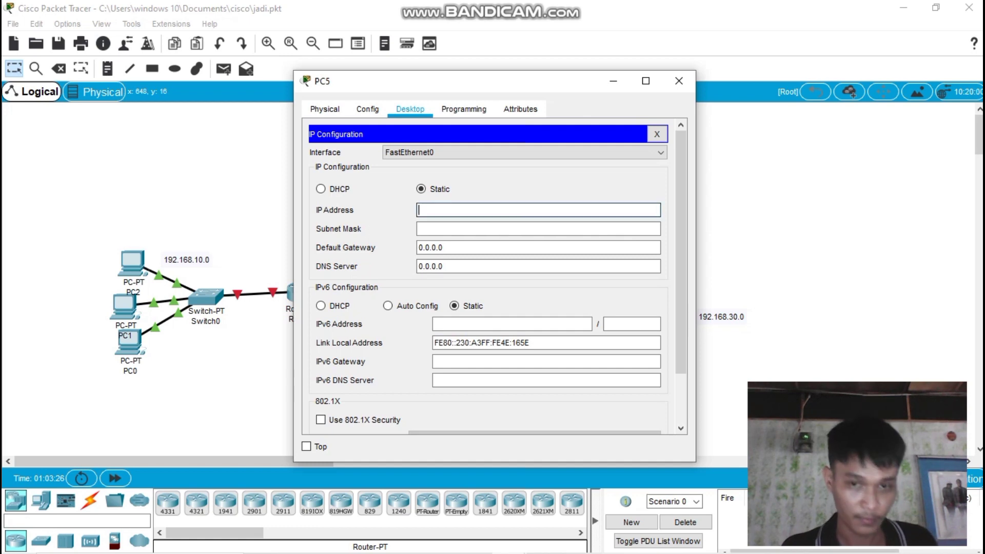
{"action": "type", "text": "192.168.20.1"}
{"action": "key", "text": "BackSpace"}
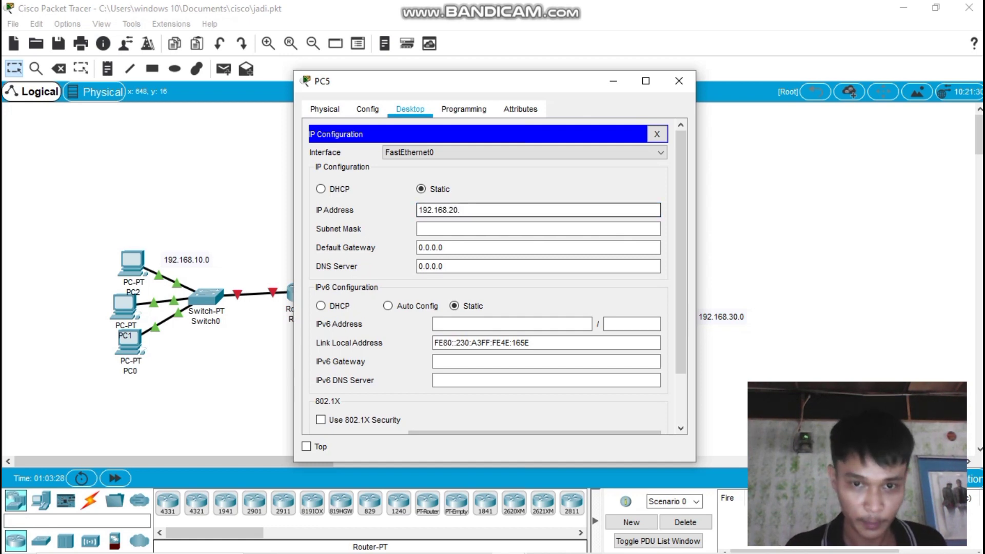
{"action": "type", "text": "4"}
{"action": "key", "text": "Tab"}
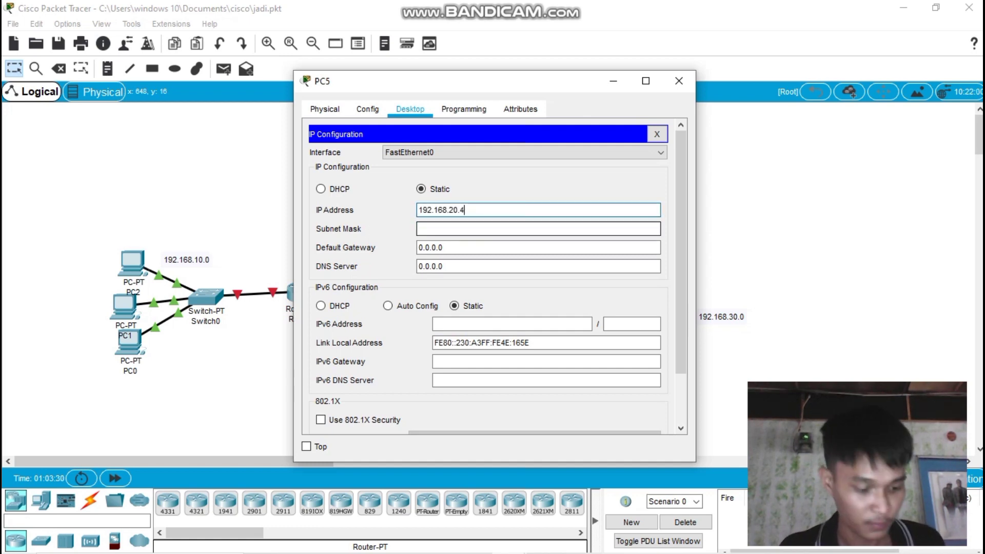
Set PC5's default gateway to 192.168.20.1 and close its window.
{"action": "key", "text": "Tab"}
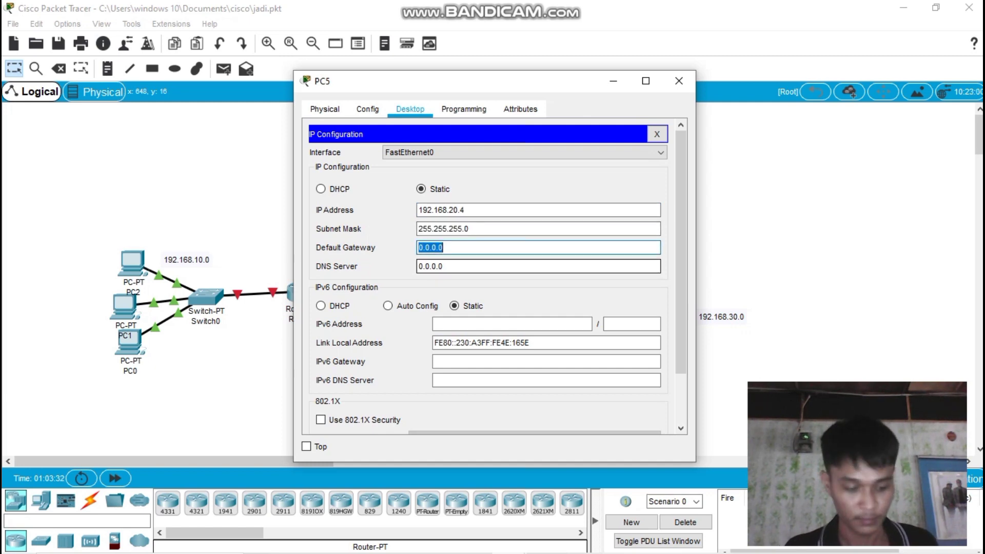
{"action": "type", "text": "192.168.20.1"}
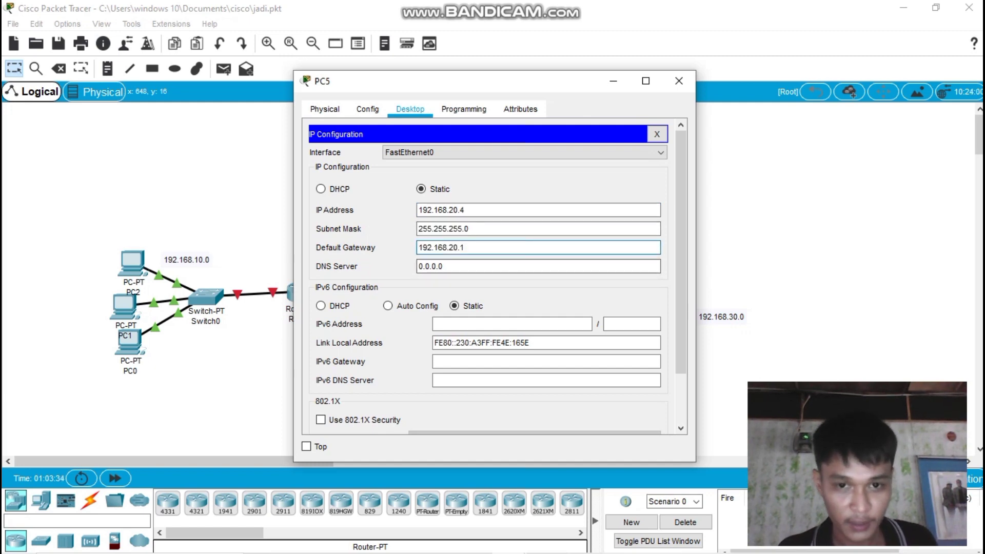
{"action": "left_click", "coordinate": [679, 81]}
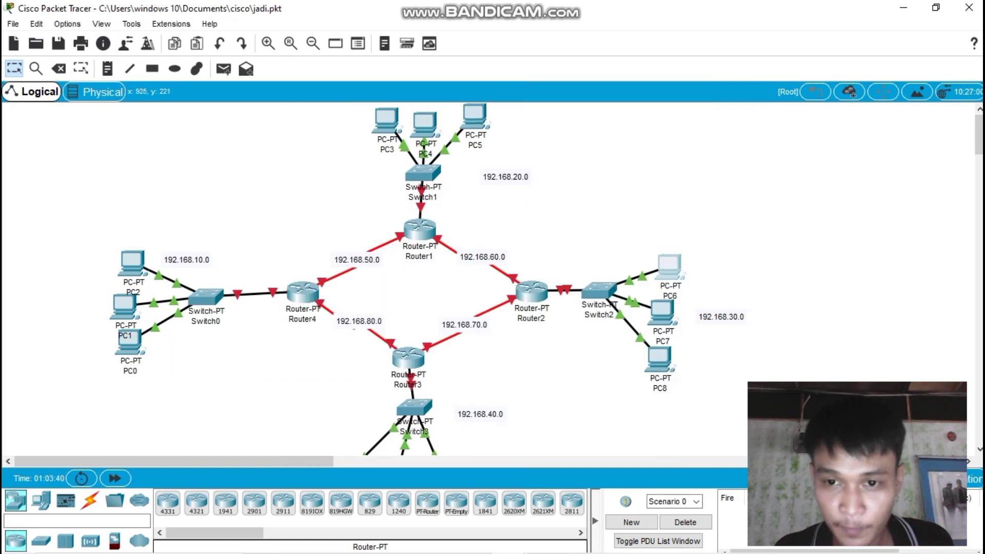
Assign PC6 the static IP address 192.168.30.2 with subnet mask 255.255.255.0.
{"action": "left_click", "coordinate": [669, 267]}
{"action": "left_click_drag", "start_coordinate": [519, 87], "coordinate": [410, 97]}
{"action": "left_click", "coordinate": [238, 171]}
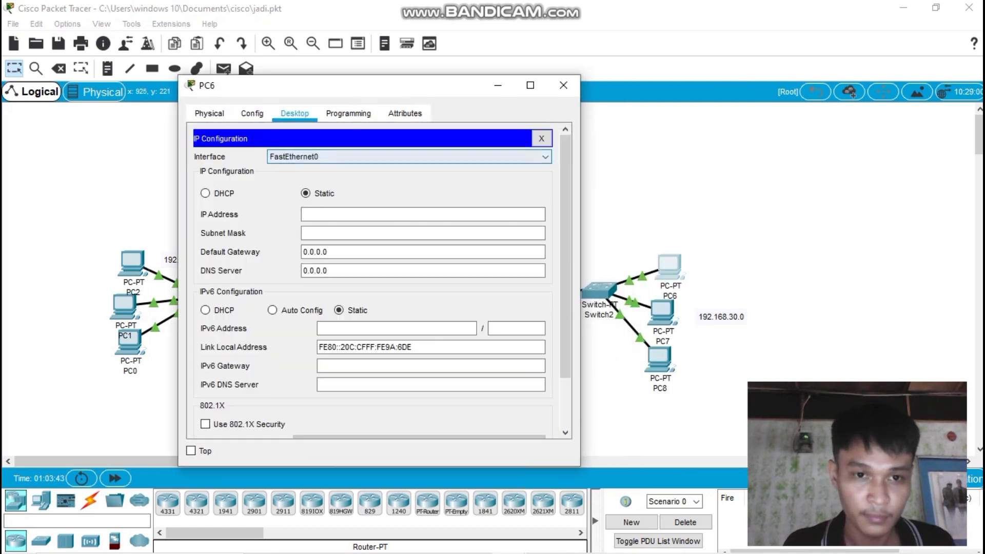
{"action": "type", "text": "192.168.20.1"}
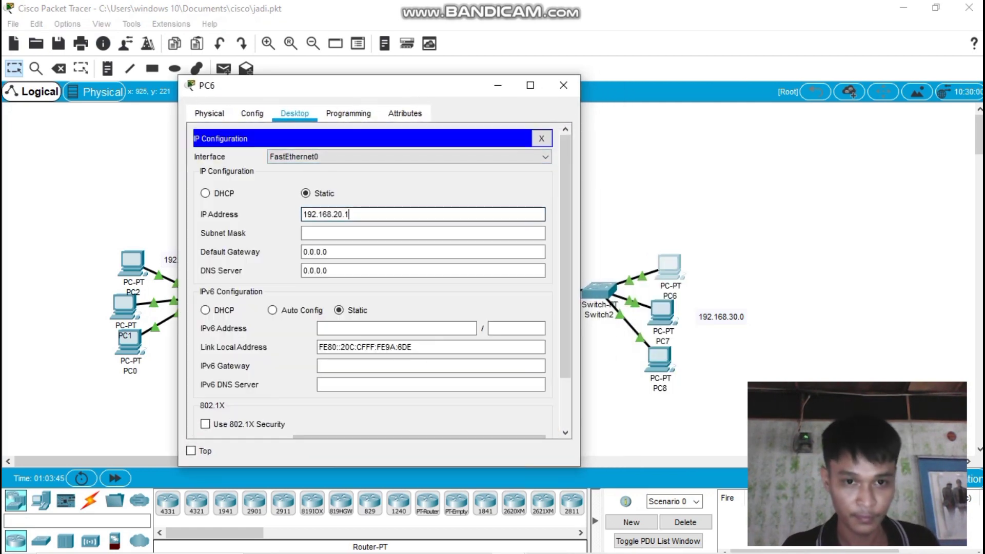
{"action": "left_click", "coordinate": [338, 214]}
{"action": "key", "text": "BackSpace"}
{"action": "type", "text": "3"}
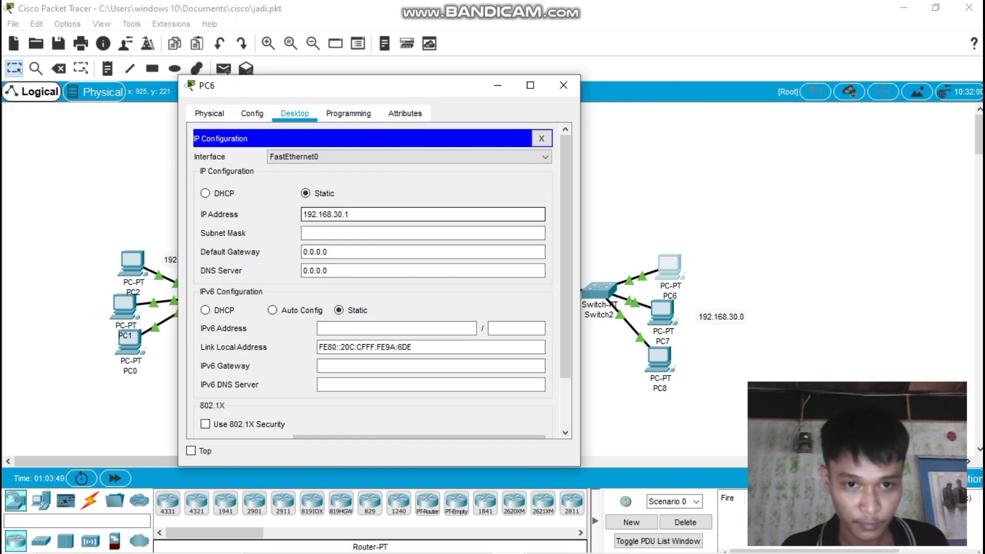
{"action": "key", "text": "BackSpace"}
{"action": "type", "text": "2"}
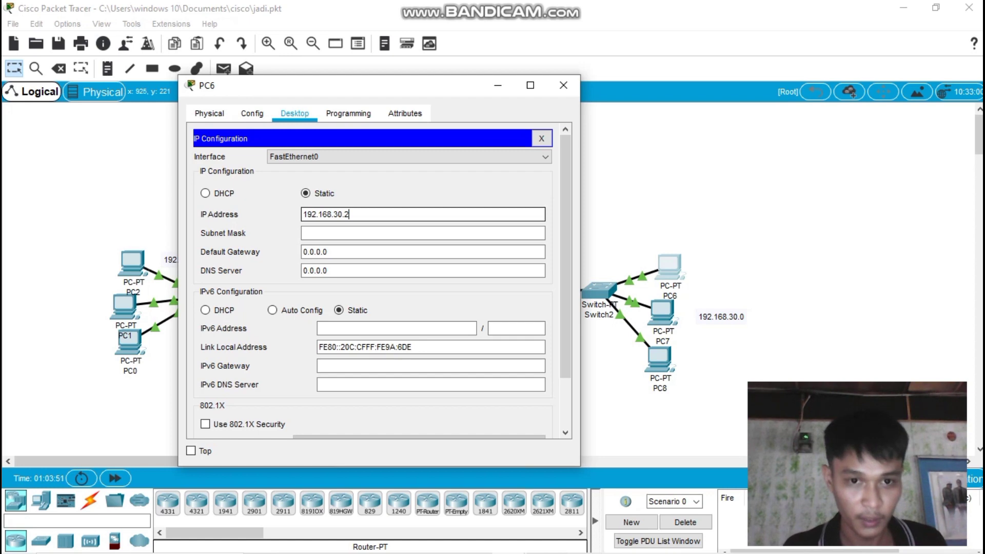
{"action": "key", "text": "Tab"}
Set PC6's default gateway to 192.168.30.1, copy that address and close the PC's window.
{"action": "key", "text": "Tab"}
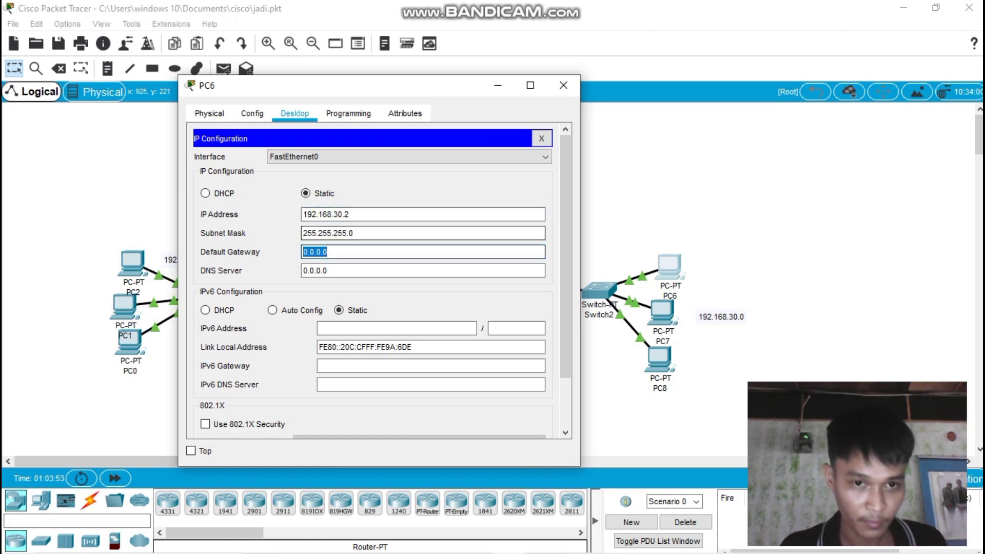
{"action": "key", "text": "ctrl+v"}
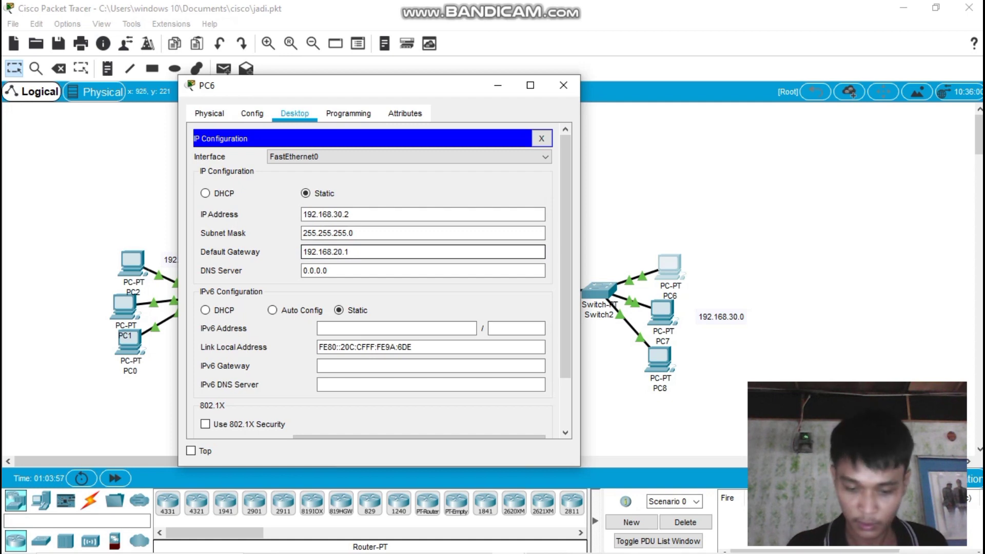
{"action": "key", "text": "BackSpace"}
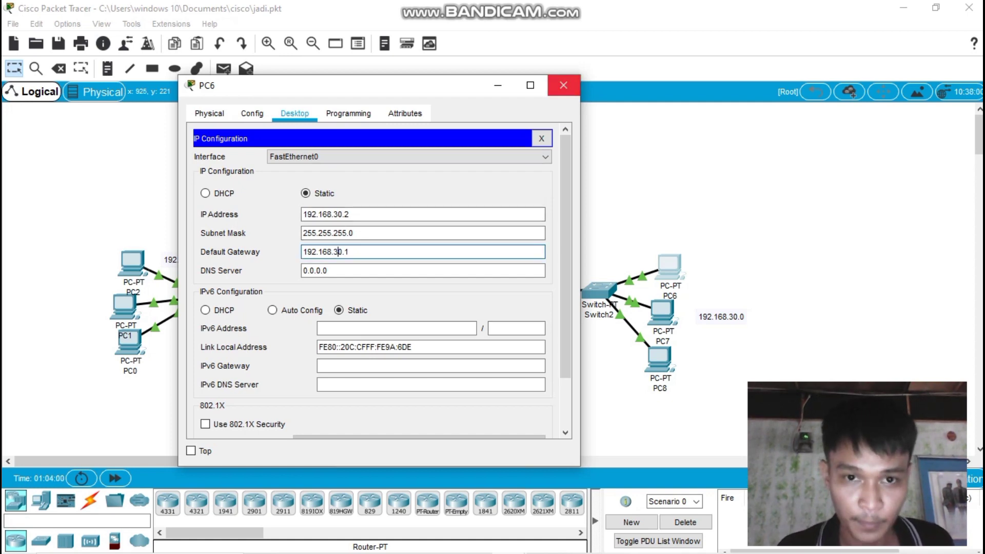
{"action": "key", "text": "shift+Home"}
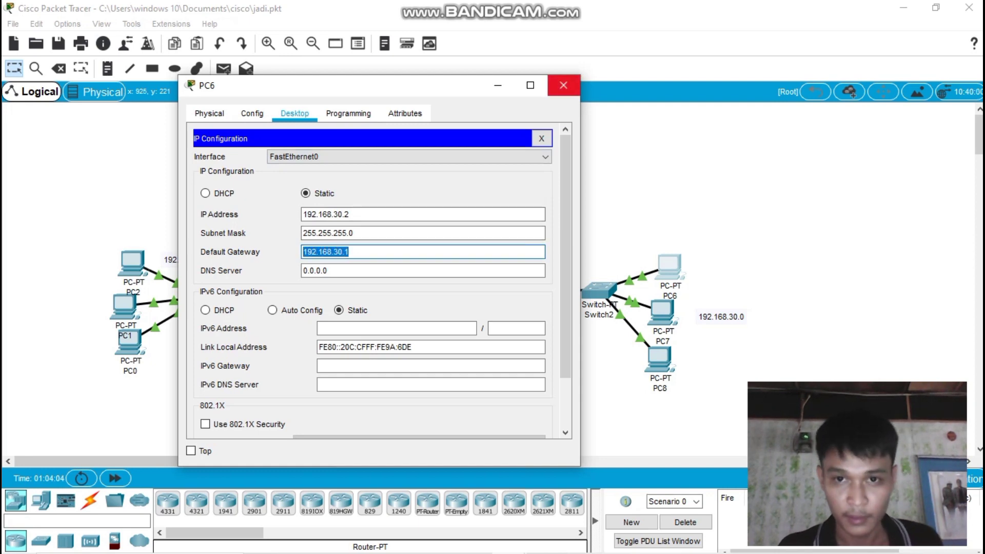
{"action": "left_click", "coordinate": [564, 85]}
Assign PC7 the static IP address 192.168.30.3 with subnet mask 255.255.255.0.
{"action": "left_click", "coordinate": [662, 310]}
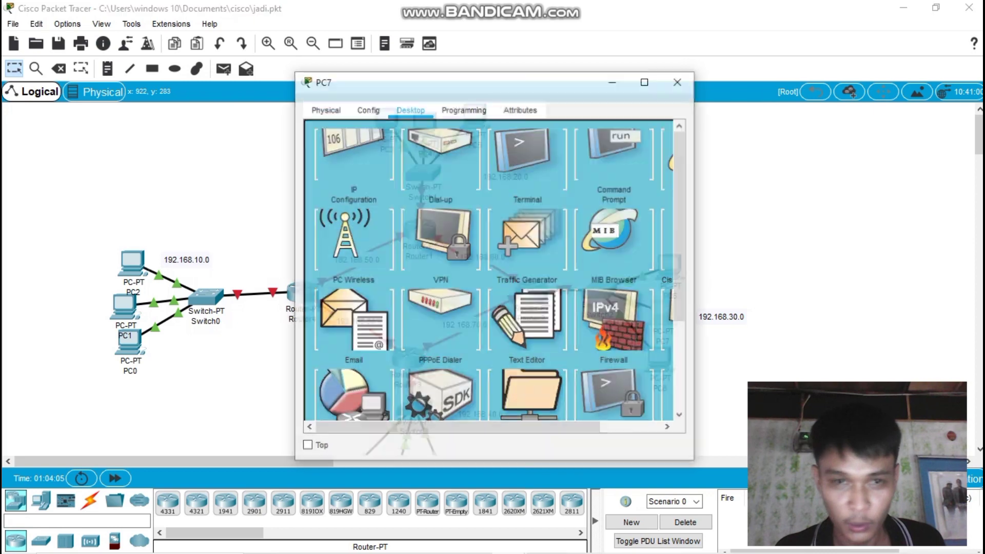
{"action": "left_click", "coordinate": [341, 165]}
{"action": "left_click", "coordinate": [462, 209]}
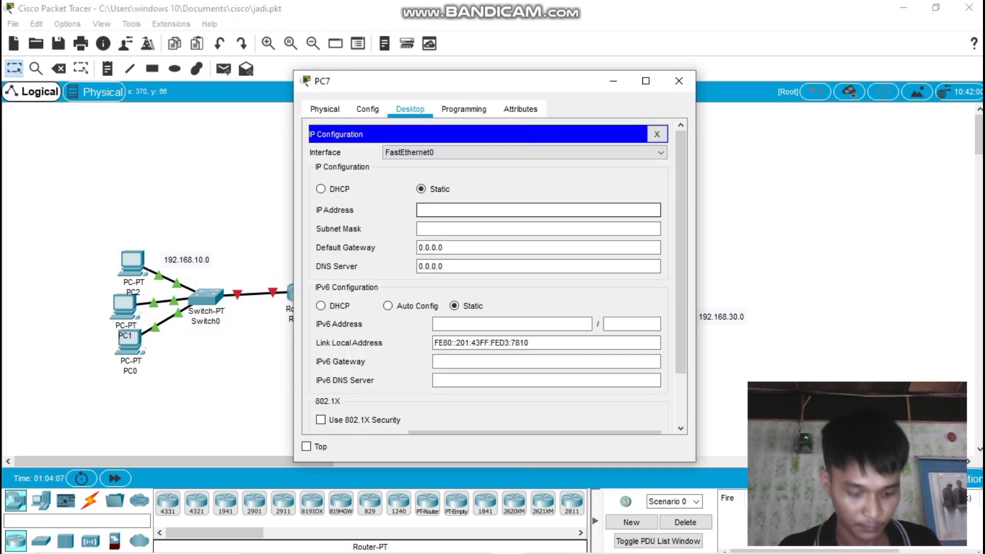
{"action": "type", "text": "192.168.30.1"}
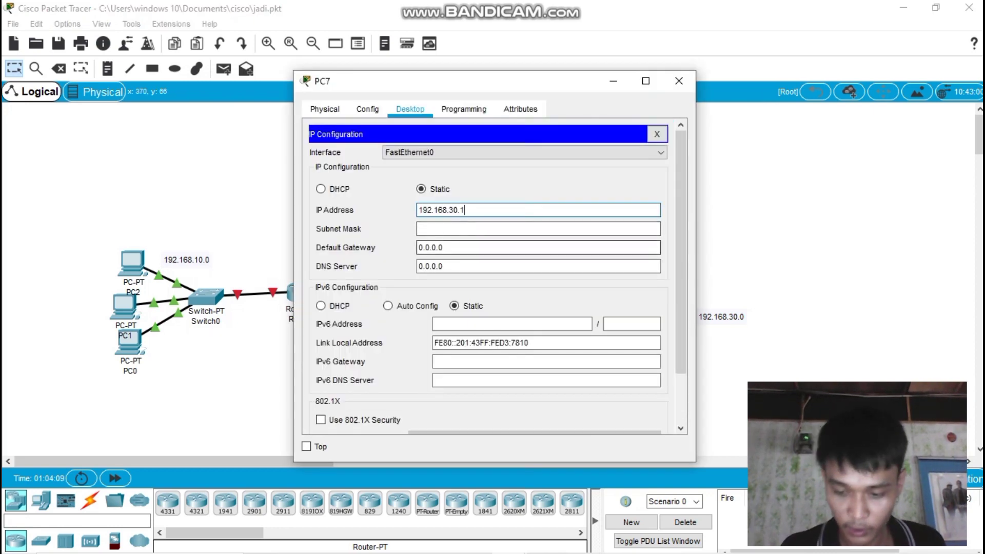
{"action": "key", "text": "BackSpace"}
{"action": "type", "text": "3"}
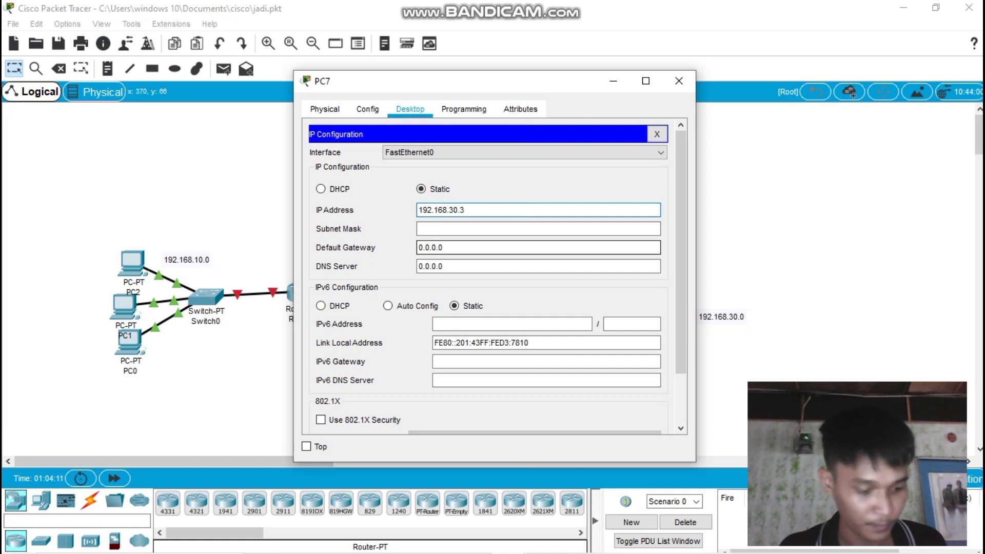
{"action": "key", "text": "Tab"}
Set PC7's default gateway to 192.168.30.1 and close its window.
{"action": "key", "text": "Tab"}
{"action": "type", "text": "192.168.30.1"}
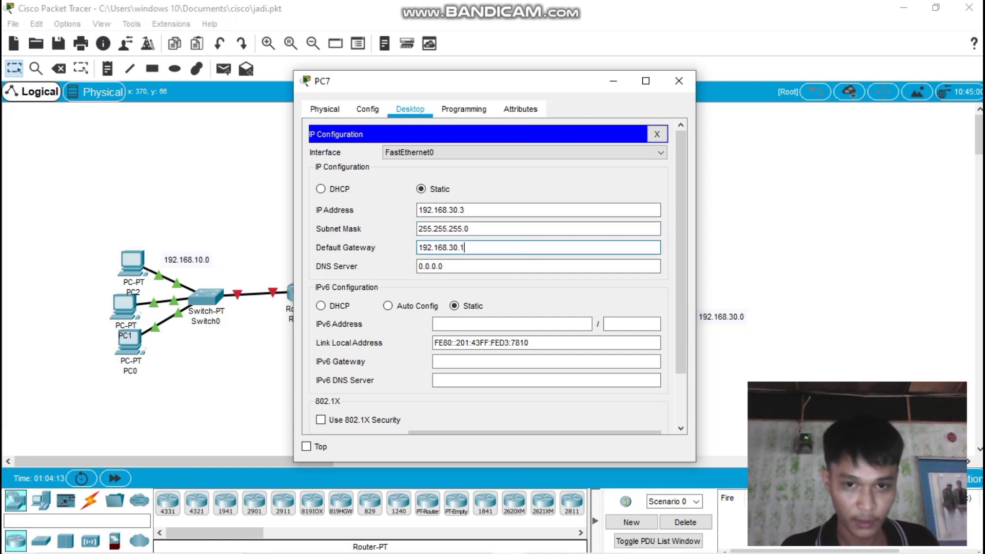
{"action": "left_click", "coordinate": [679, 80]}
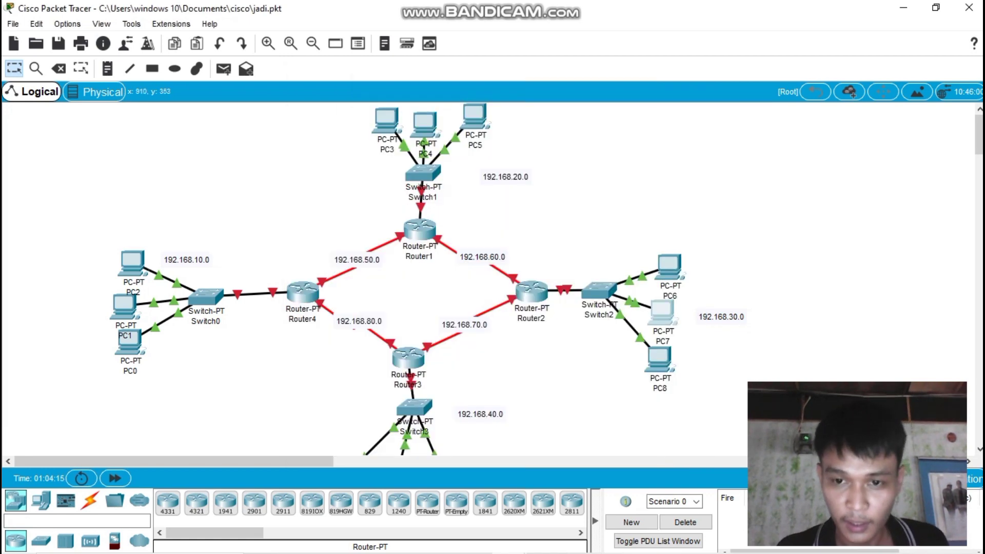
Assign PC8 the static IP address 192.168.30.4 with subnet mask 255.255.255.0.
{"action": "left_click", "coordinate": [659, 359]}
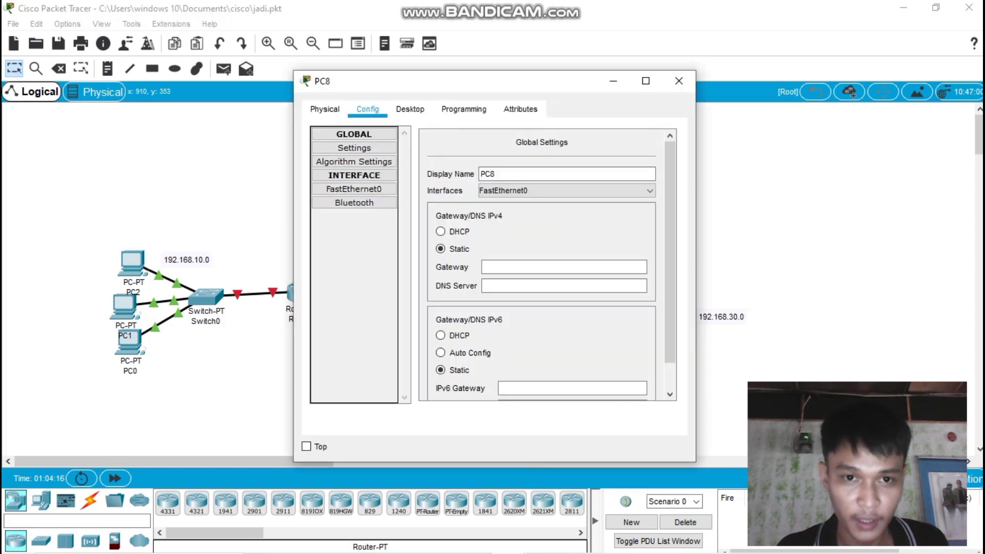
{"action": "left_click", "coordinate": [410, 108]}
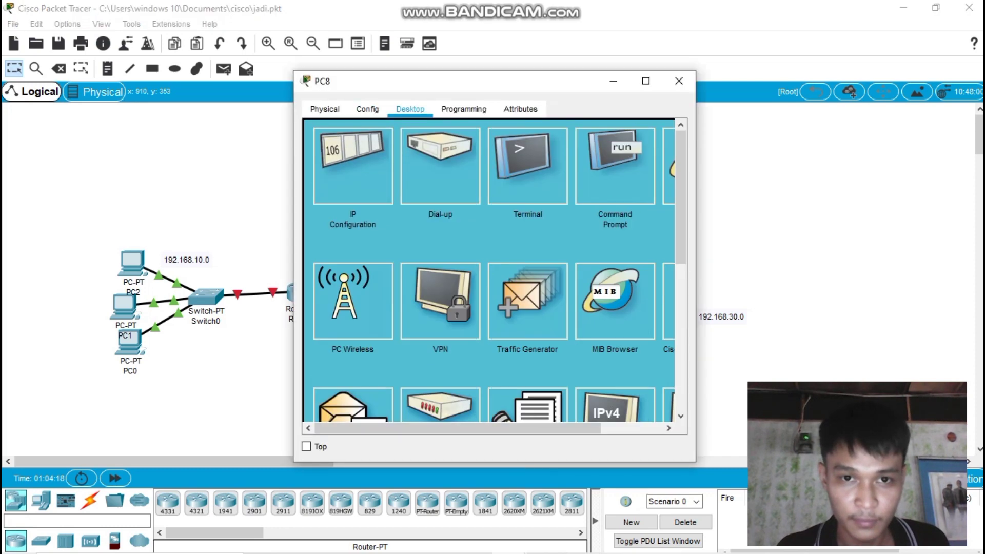
{"action": "left_click", "coordinate": [341, 154]}
{"action": "left_click", "coordinate": [462, 210]}
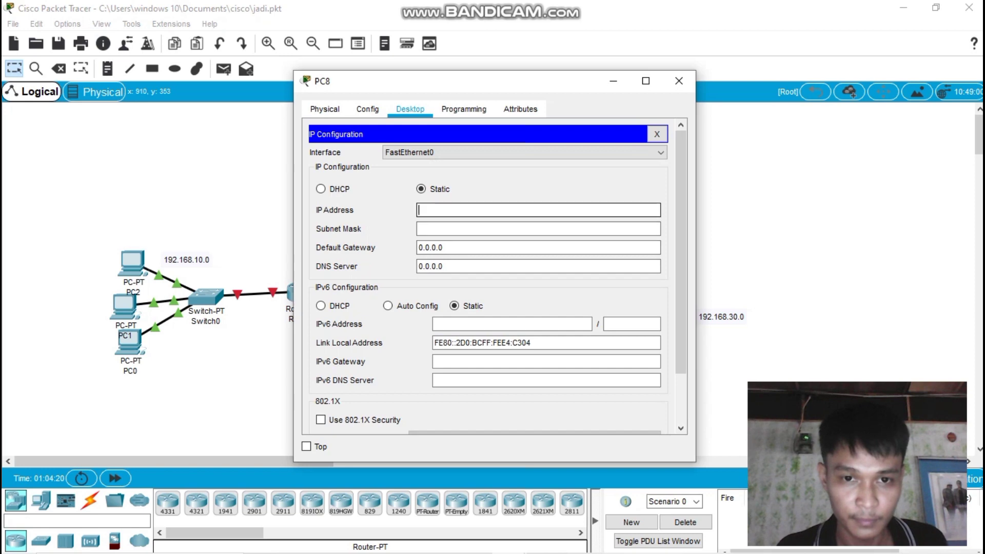
{"action": "type", "text": "192.168.30.1"}
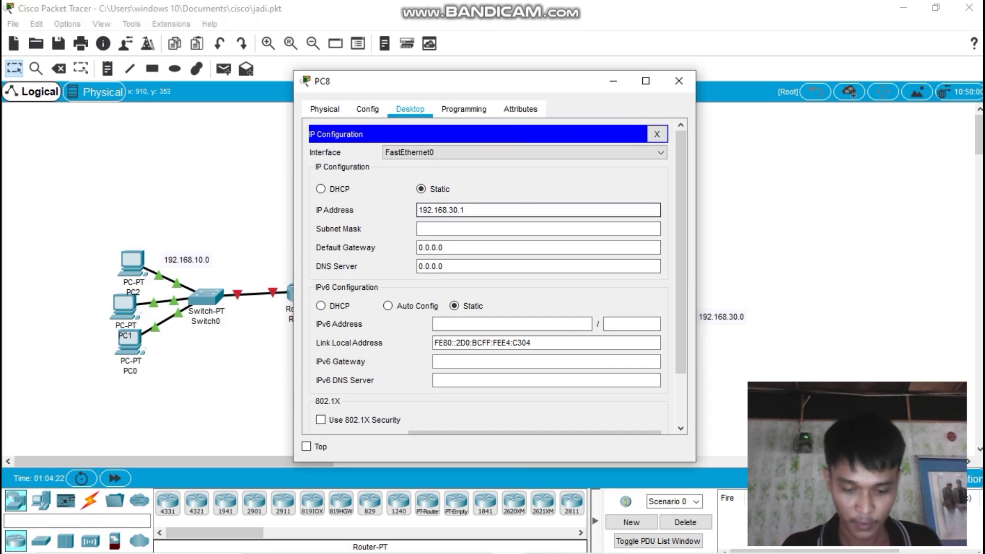
{"action": "key", "text": "BackSpace"}
{"action": "type", "text": "4"}
{"action": "key", "text": "Tab"}
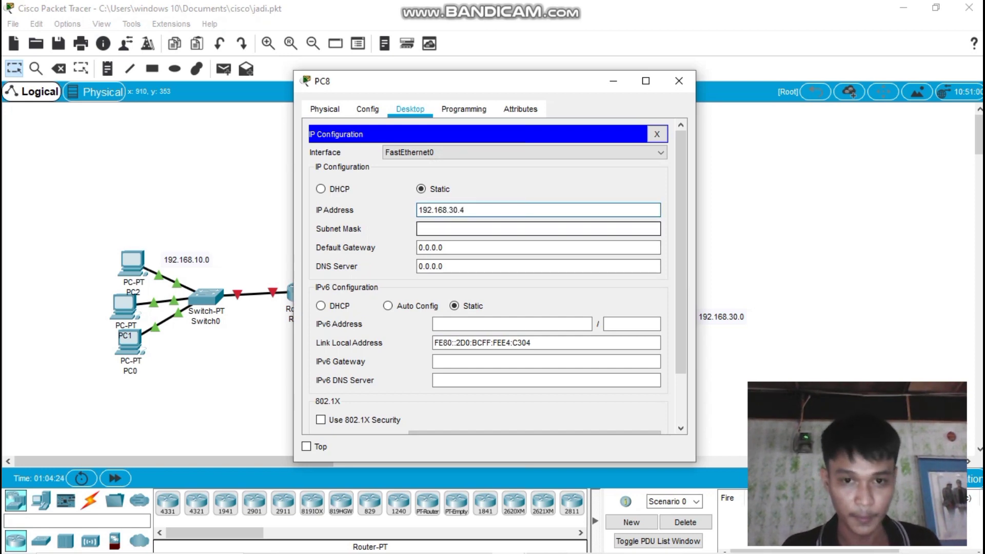
Set PC8's default gateway to 192.168.30.1 and close its window.
{"action": "key", "text": "Tab"}
{"action": "type", "text": "192.168.30.1"}
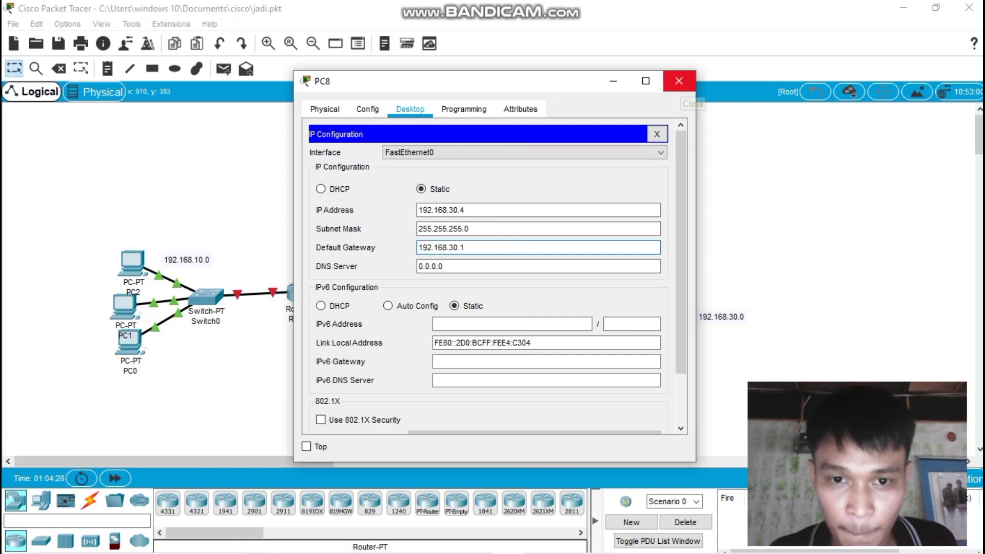
{"action": "left_click", "coordinate": [679, 81]}
Assign PC9 the static IP address 192.168.40.2 with subnet mask 255.255.255.0.
{"action": "scroll", "coordinate": [488, 278], "scroll_direction": "down", "scroll_amount": 3}
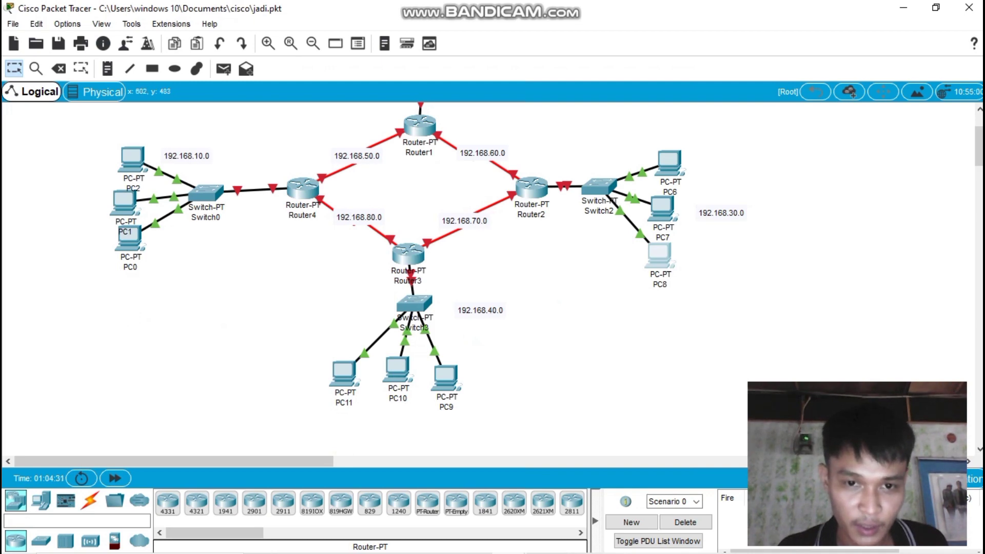
{"action": "left_click", "coordinate": [445, 377]}
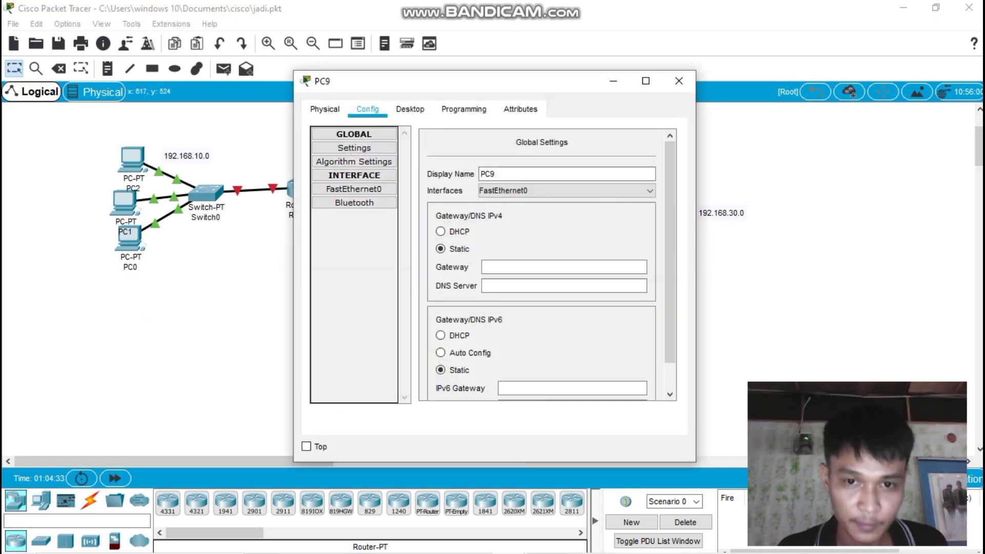
{"action": "left_click", "coordinate": [410, 110]}
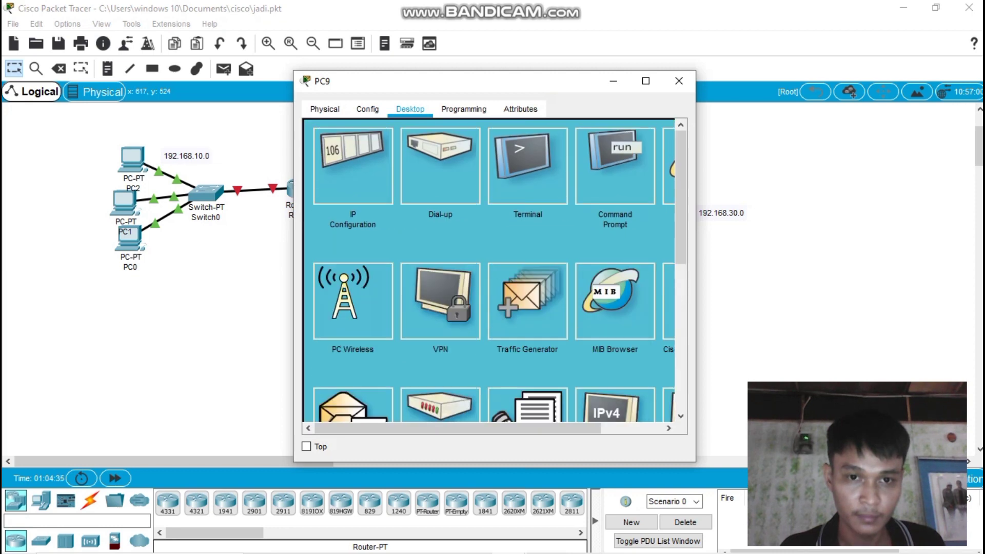
{"action": "left_click", "coordinate": [353, 166]}
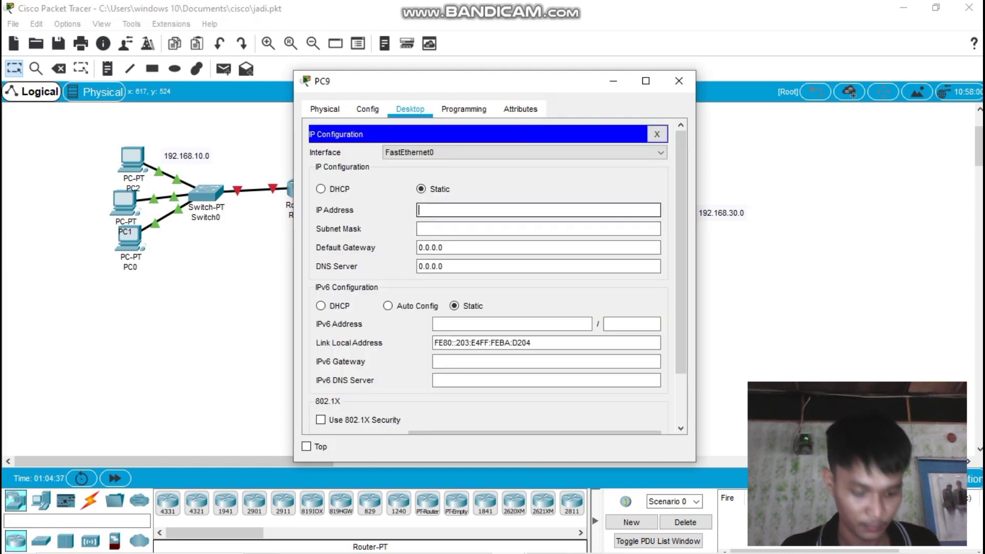
{"action": "type", "text": "192.168.30.1"}
{"action": "left_click_drag", "start_coordinate": [495, 83], "coordinate": [708, 77]}
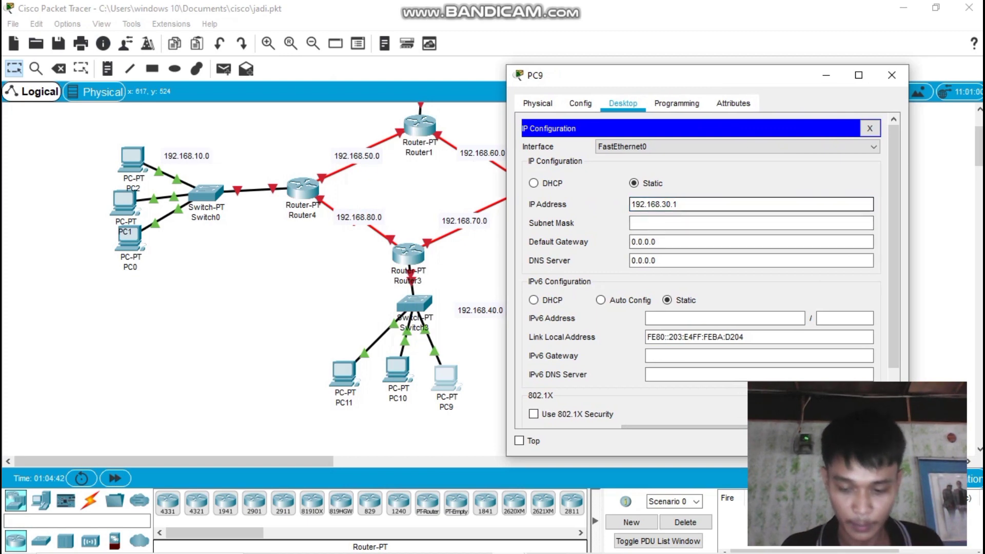
{"action": "key", "text": "BackSpace"}
{"action": "type", "text": "4"}
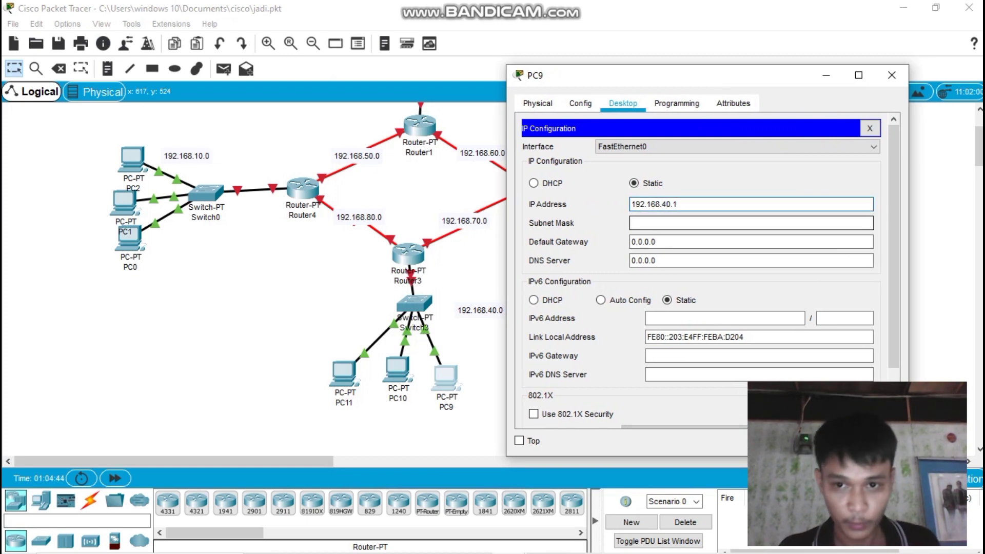
{"action": "key", "text": "BackSpace"}
{"action": "type", "text": "2"}
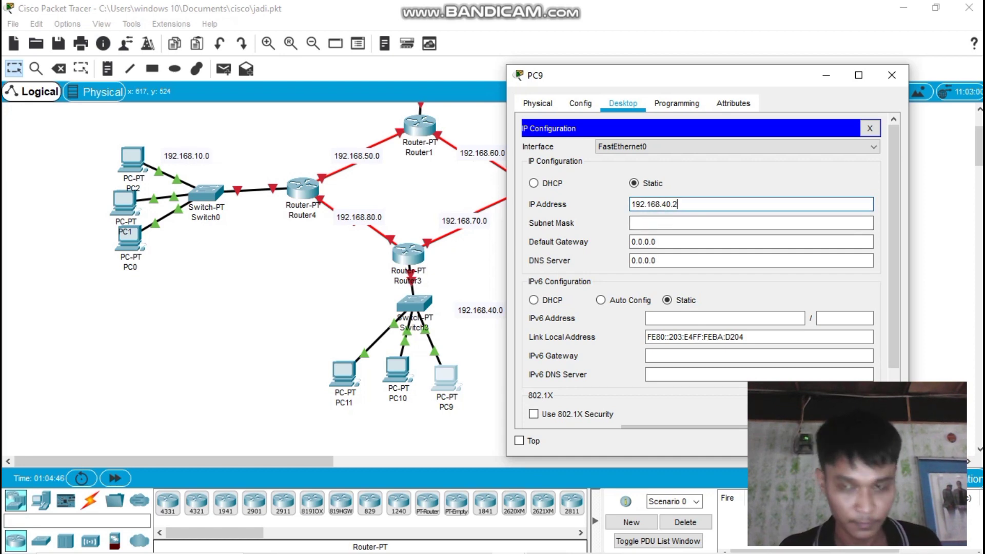
{"action": "key", "text": "Tab"}
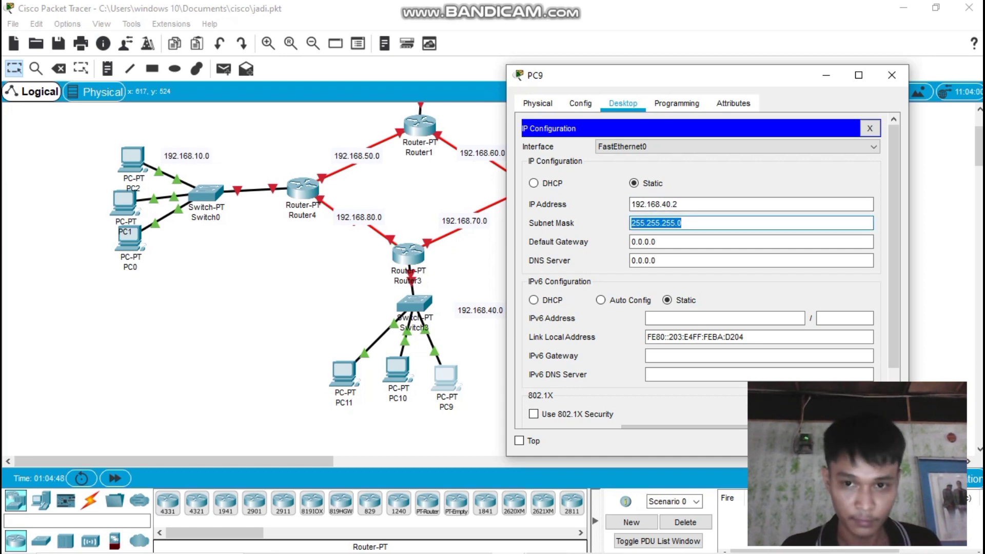
Set PC9's default gateway to 192.168.40.1, copy that address and close the PC's window.
{"action": "key", "text": "Tab"}
{"action": "type", "text": "192.168.30.1"}
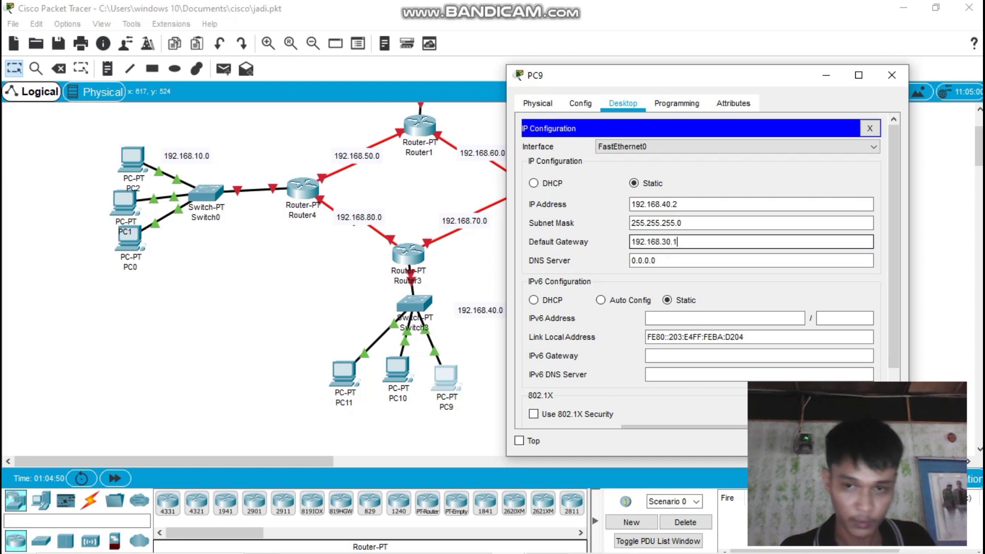
{"action": "left_click", "coordinate": [666, 242]}
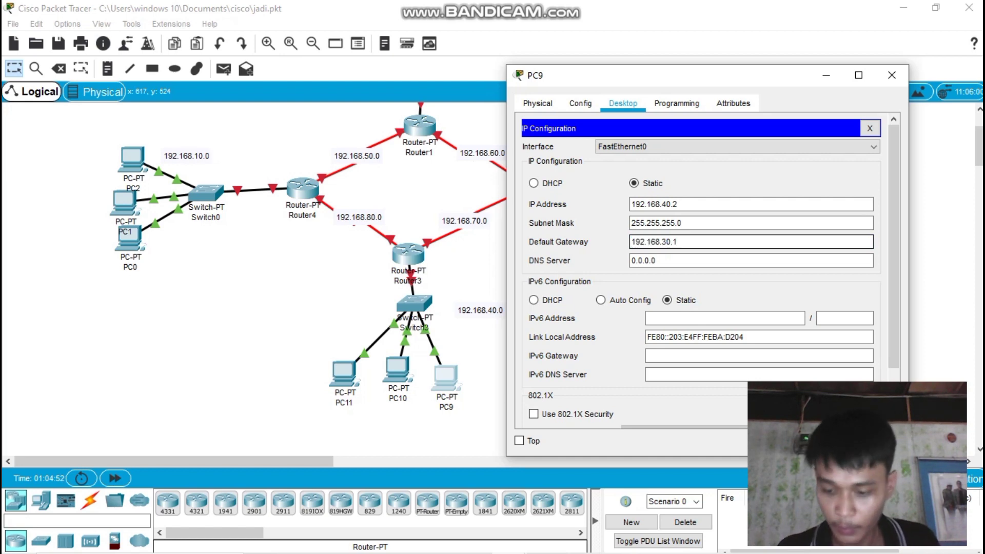
{"action": "key", "text": "BackSpace"}
{"action": "type", "text": "4"}
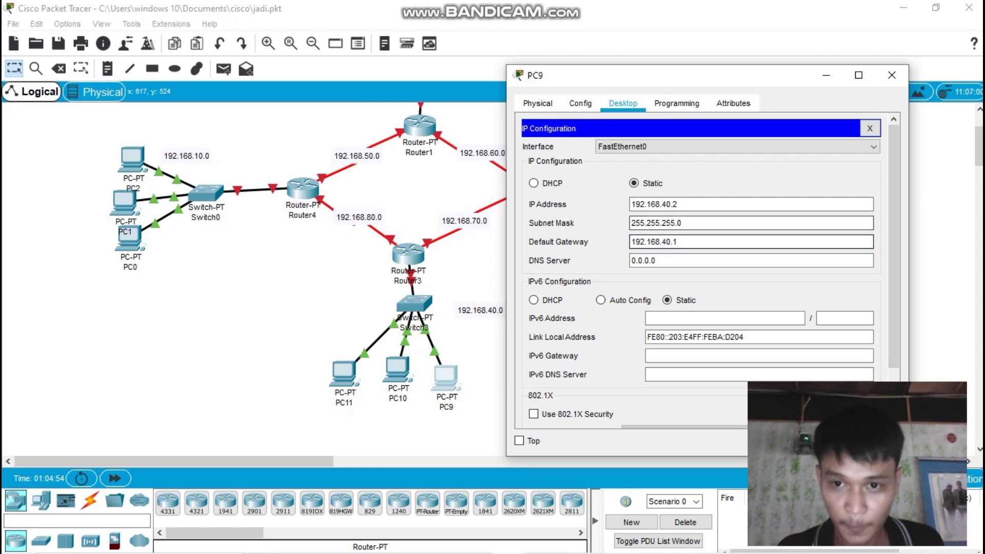
{"action": "key", "text": "ctrl+a"}
{"action": "key", "text": "ctrl+c"}
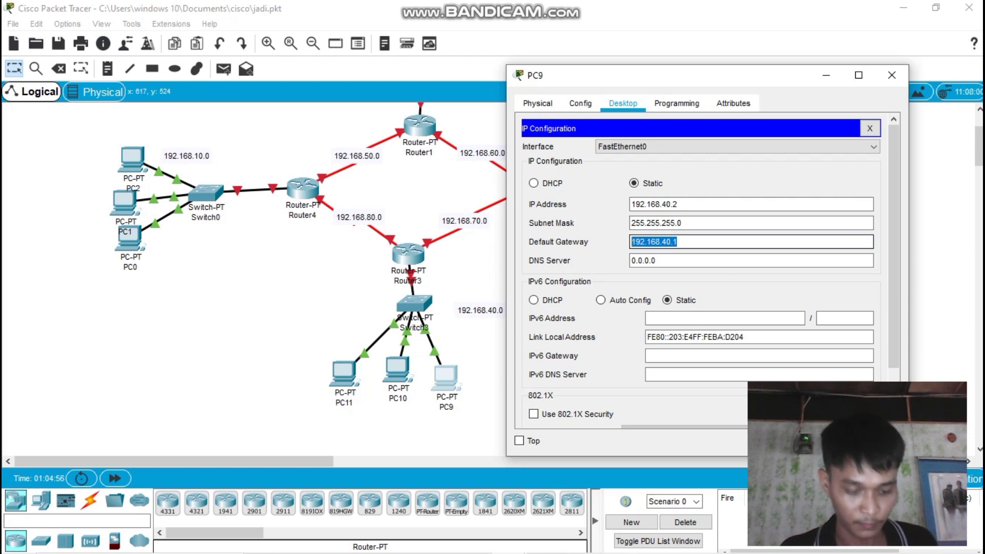
{"action": "left_click", "coordinate": [892, 75]}
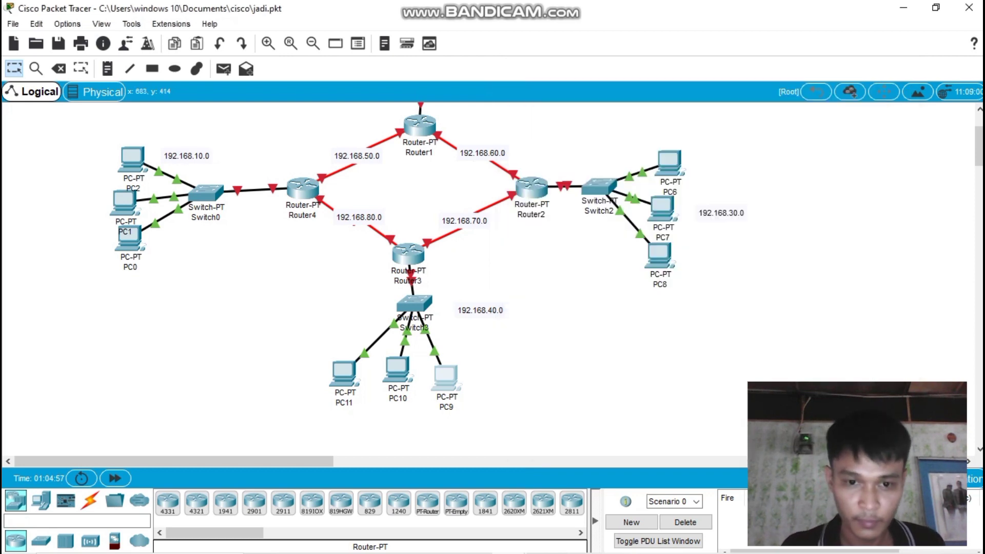
Assign PC10 the static IP address 192.168.40.3 with subnet mask 255.255.255.0 and default gateway 192.168.40.1.
{"action": "left_click", "coordinate": [398, 370]}
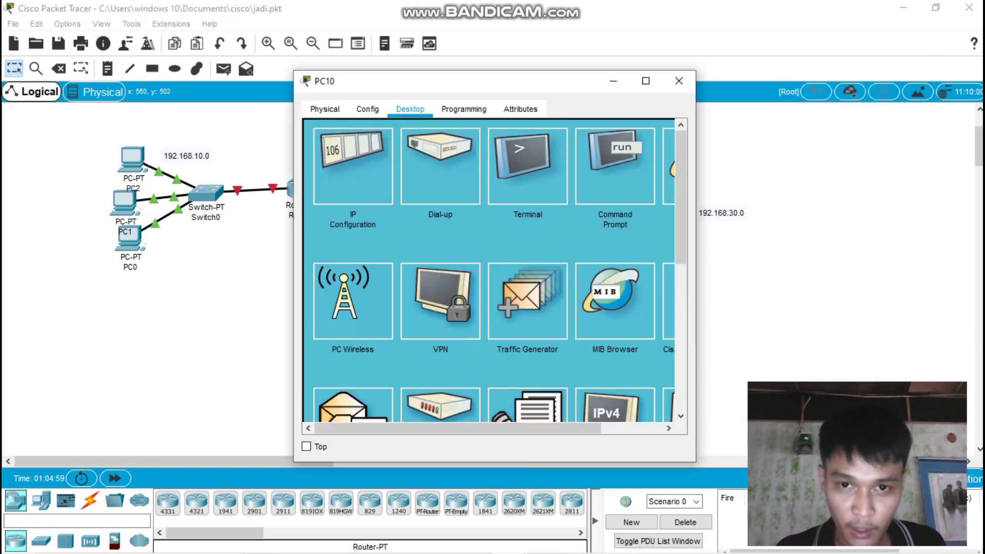
{"action": "left_click", "coordinate": [340, 162]}
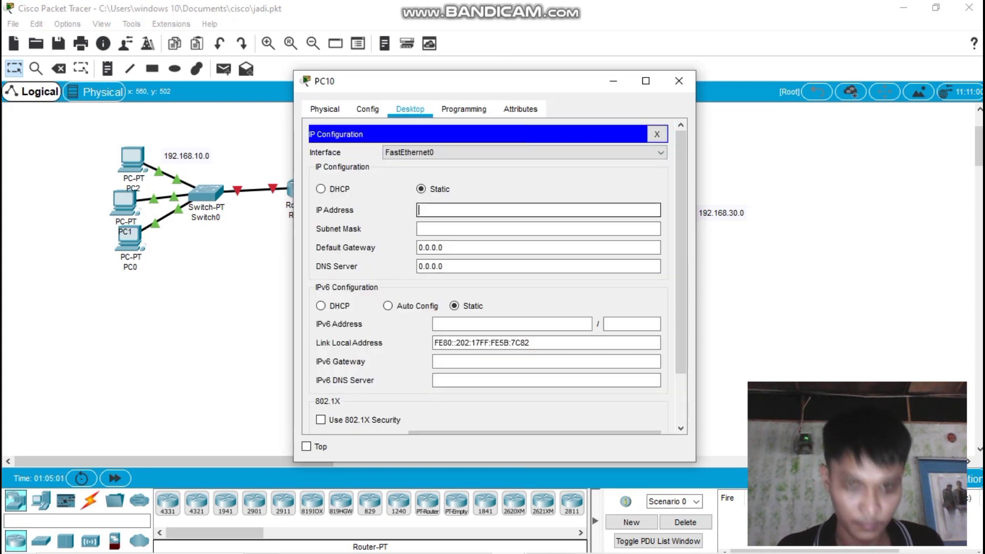
{"action": "key", "text": "ctrl+v"}
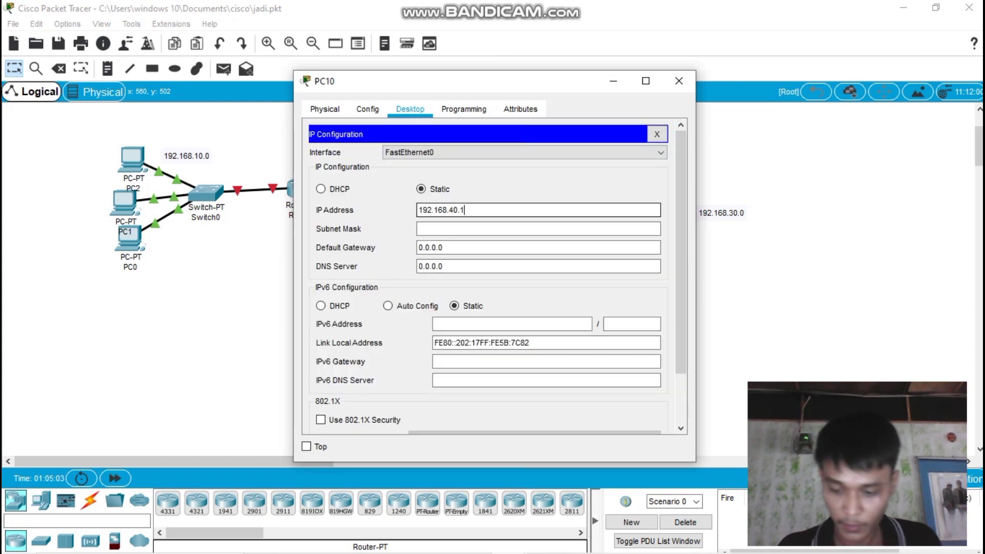
{"action": "key", "text": "BackSpace"}
{"action": "type", "text": "3"}
{"action": "key", "text": "Tab"}
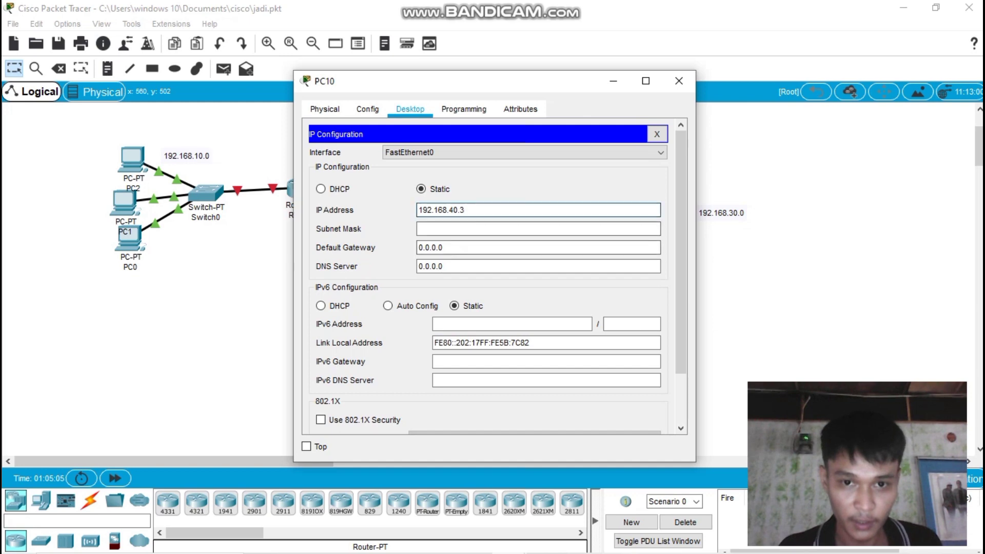
{"action": "key", "text": "Tab"}
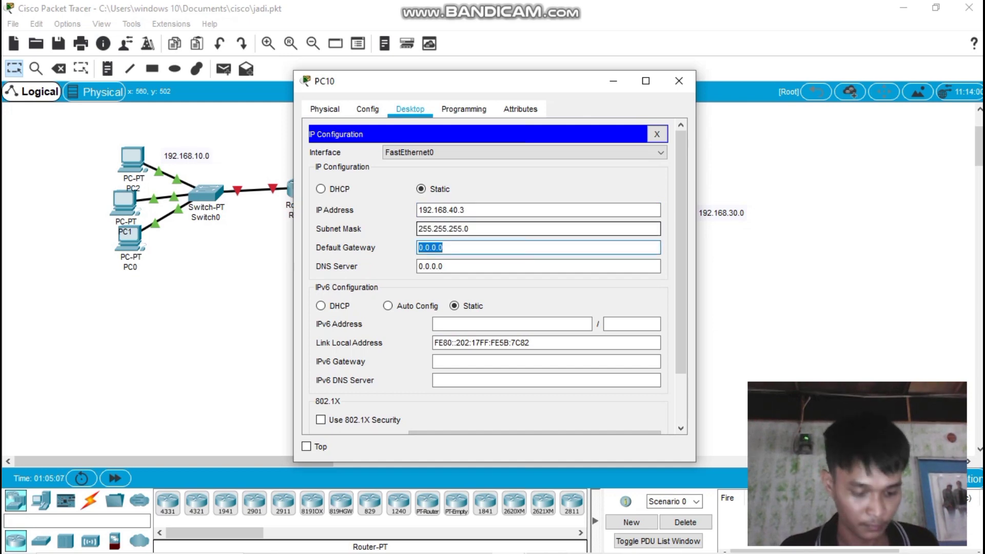
{"action": "type", "text": "192.168.40.1"}
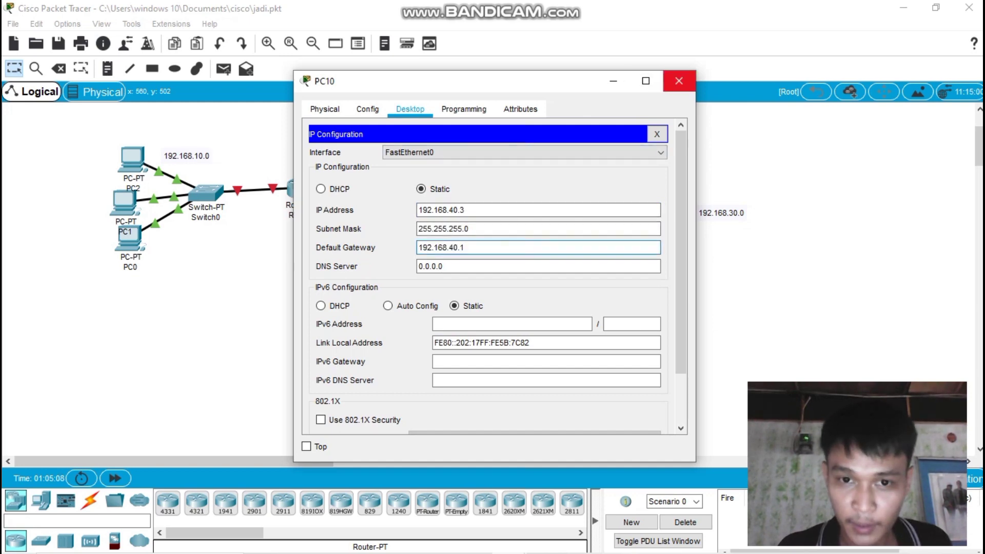
Assign PC11 the static IP address 192.168.40.4 with subnet mask 255.255.255.0 and default gateway 192.168.40.1, closing its window when done.
{"action": "left_click", "coordinate": [679, 80]}
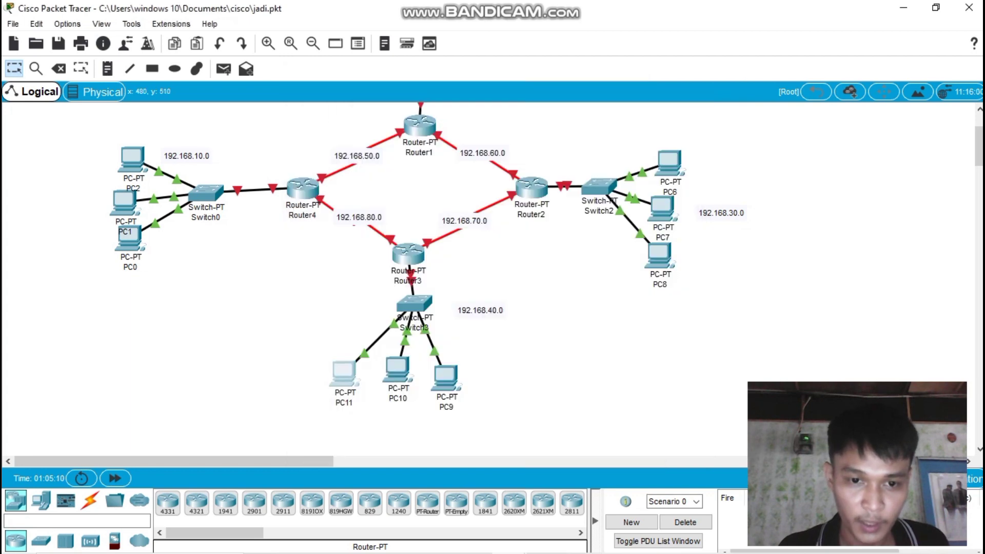
{"action": "left_click", "coordinate": [345, 374]}
{"action": "left_click", "coordinate": [353, 164]}
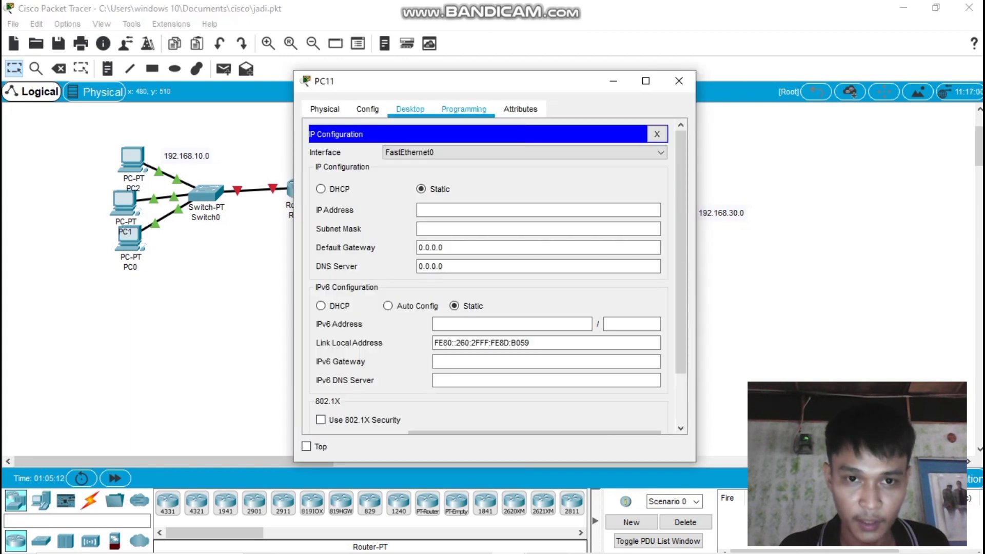
{"action": "left_click", "coordinate": [488, 210]}
{"action": "key", "text": "ctrl+v"}
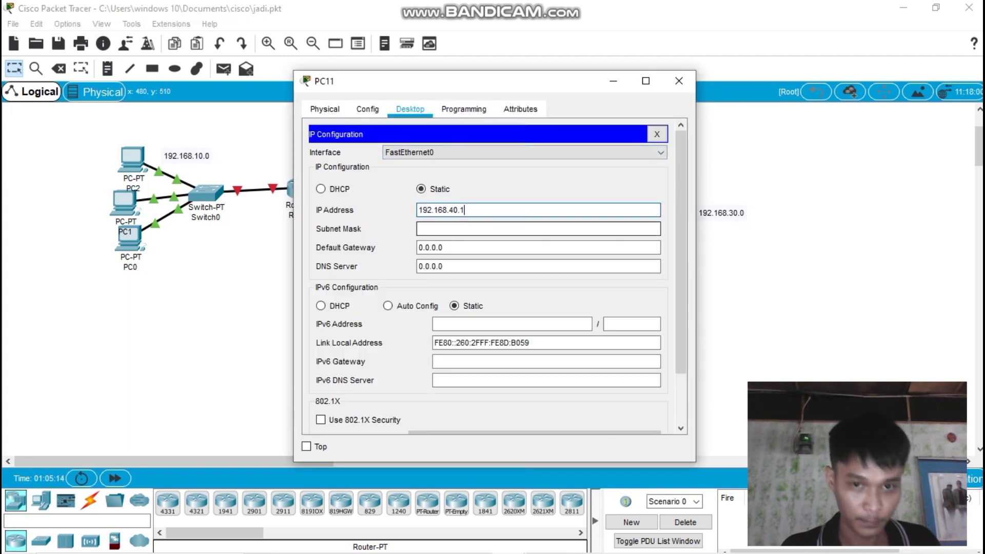
{"action": "key", "text": "BackSpace"}
{"action": "type", "text": "4"}
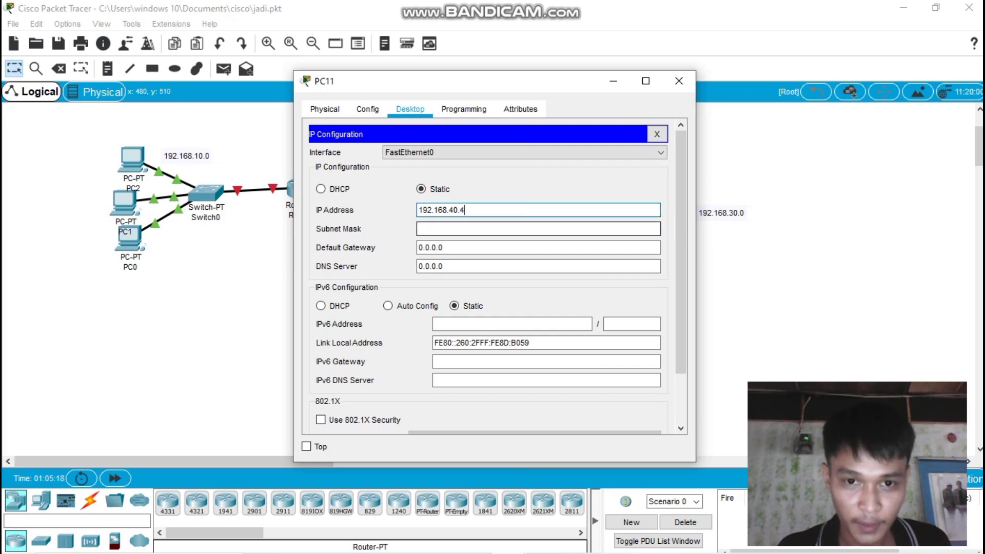
{"action": "key", "text": "Tab"}
{"action": "key", "text": "Tab"}
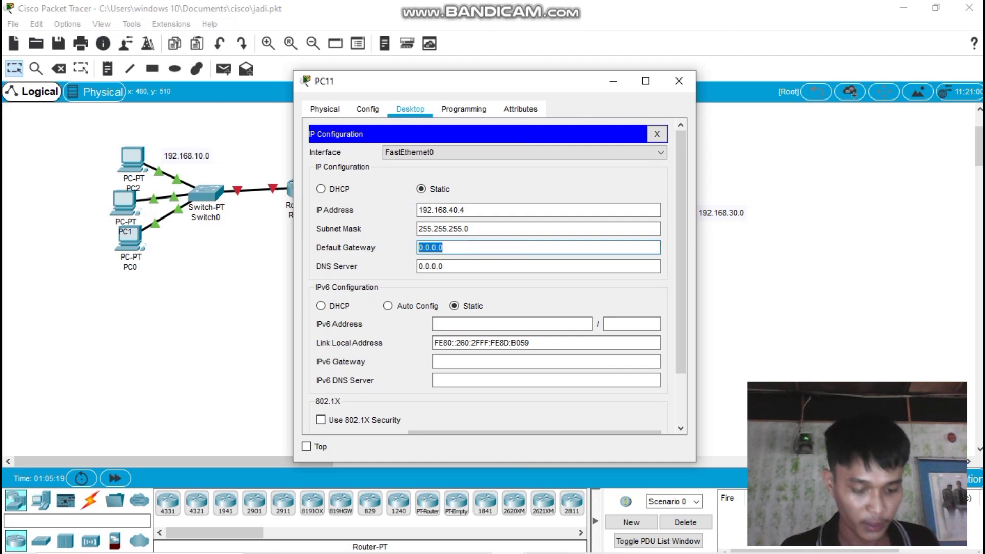
{"action": "key", "text": "ctrl+v"}
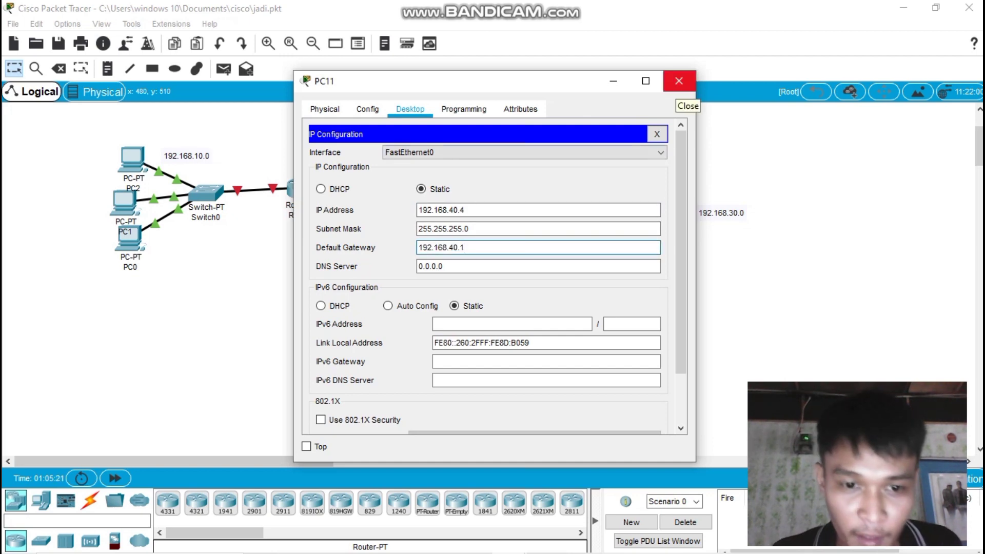
{"action": "left_click", "coordinate": [679, 80]}
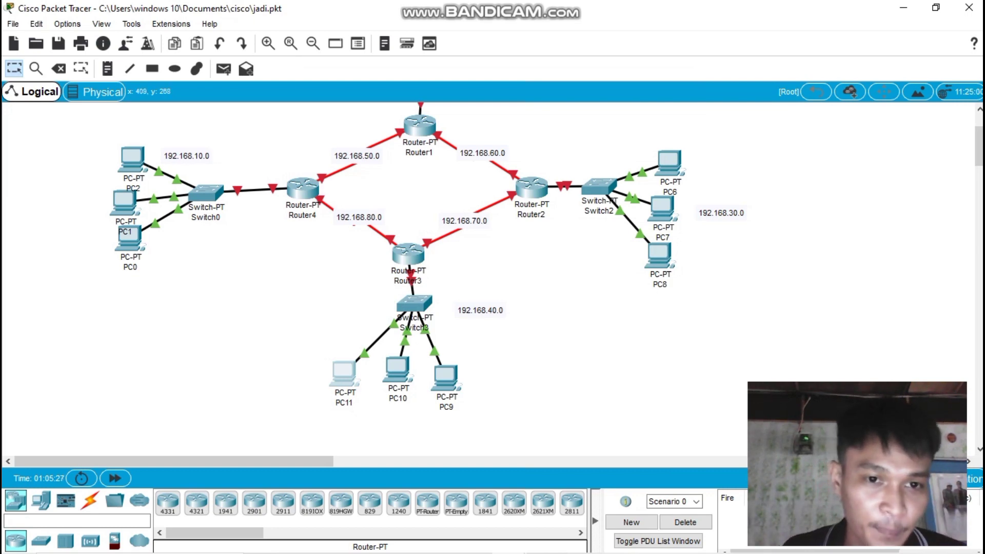
Configure Router4's FastEthernet0/0 interface with IP address 192.168.10.1 and subnet mask 255.255.255.0, and turn the port on.
{"action": "left_click", "coordinate": [303, 188]}
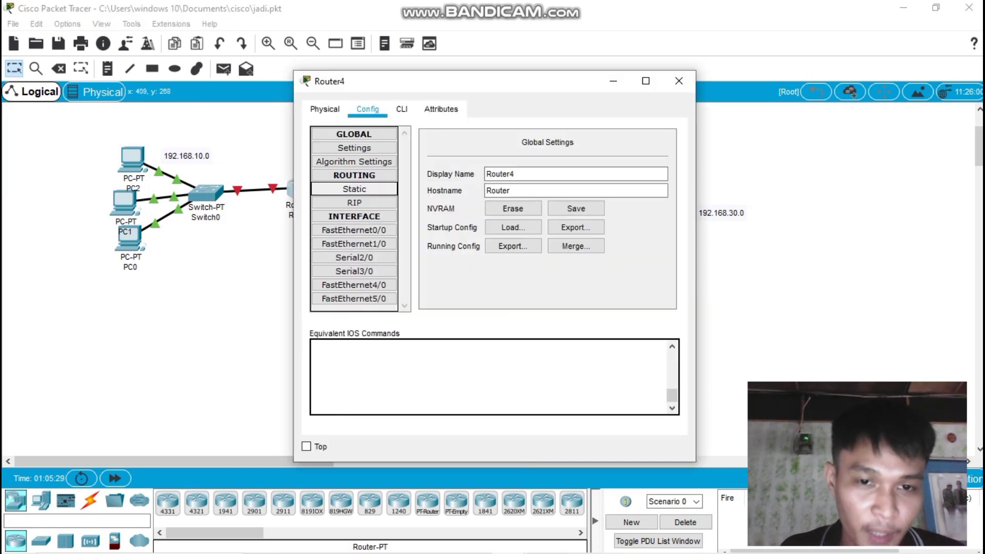
{"action": "left_click_drag", "start_coordinate": [441, 91], "coordinate": [541, 75]}
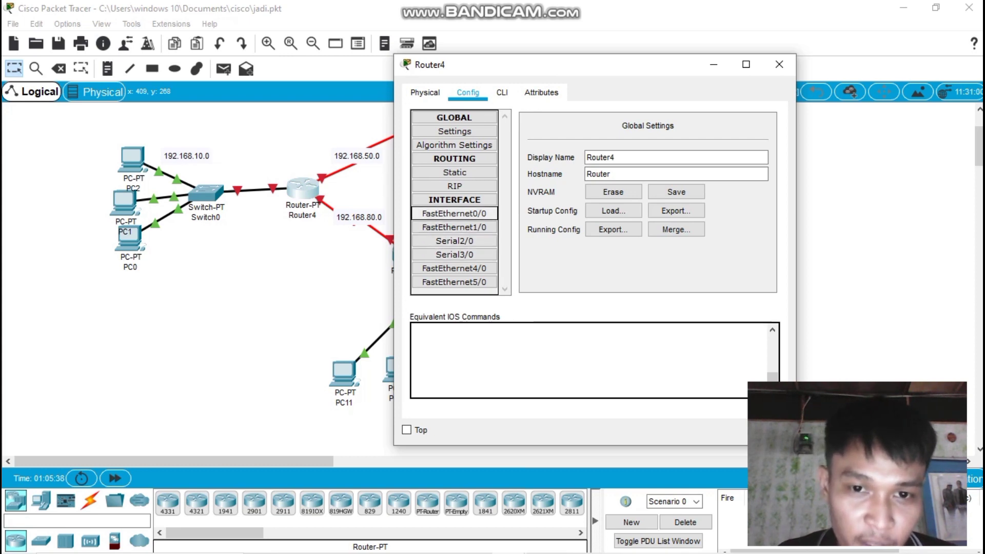
{"action": "left_click", "coordinate": [454, 213]}
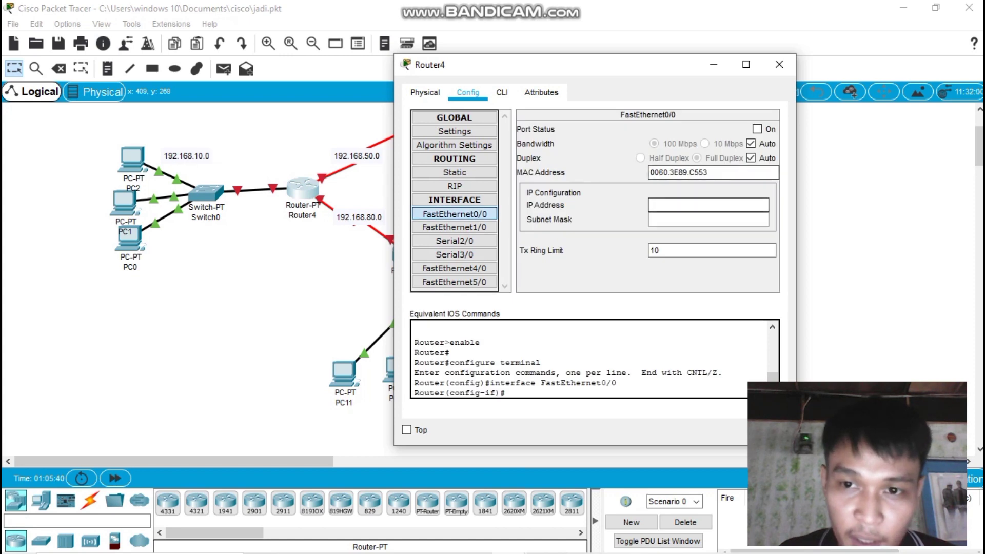
{"action": "left_click_drag", "start_coordinate": [497, 73], "coordinate": [543, 83]}
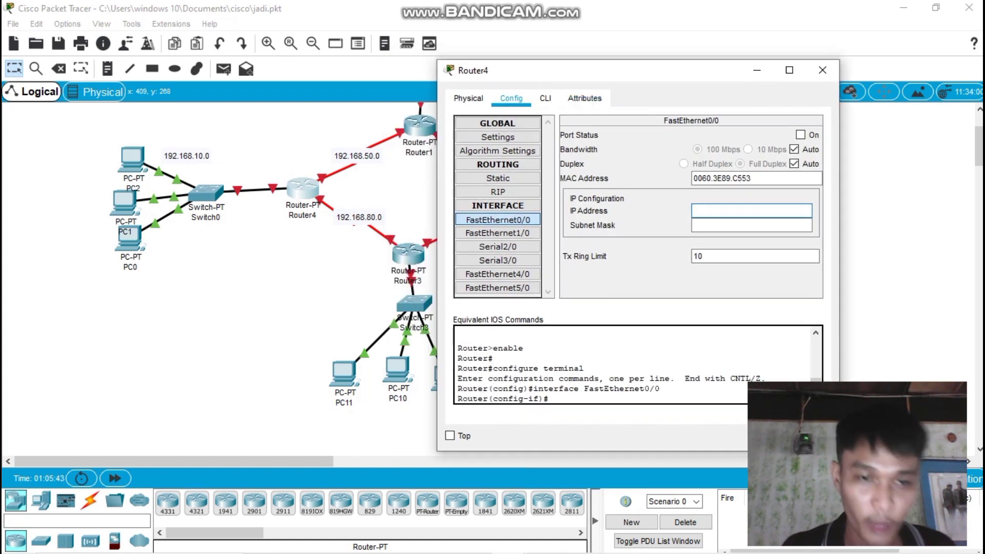
{"action": "type", "text": "192.168.40.1"}
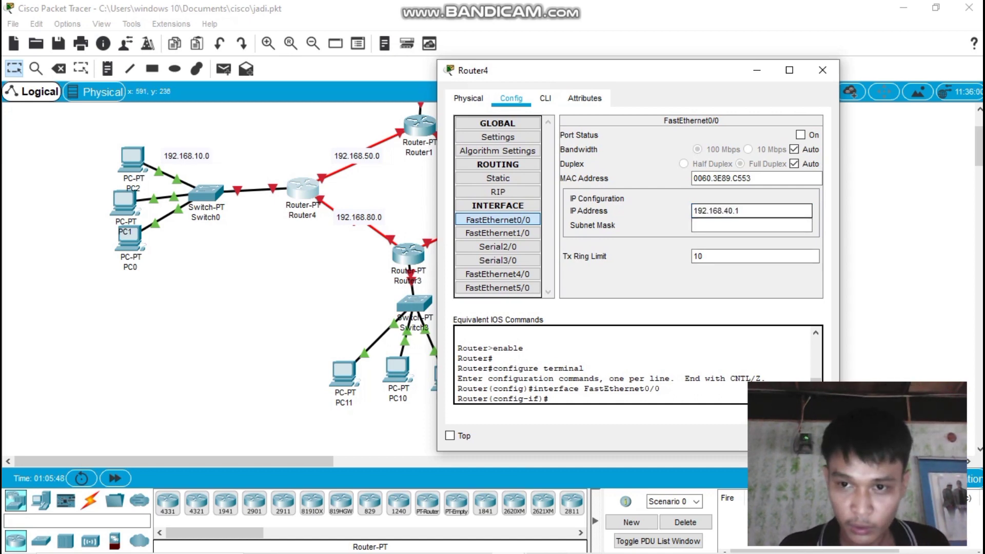
{"action": "key", "text": "BackSpace"}
{"action": "key", "text": "BackSpace"}
{"action": "key", "text": "BackSpace"}
{"action": "key", "text": "BackSpace"}
{"action": "type", "text": "0.1"}
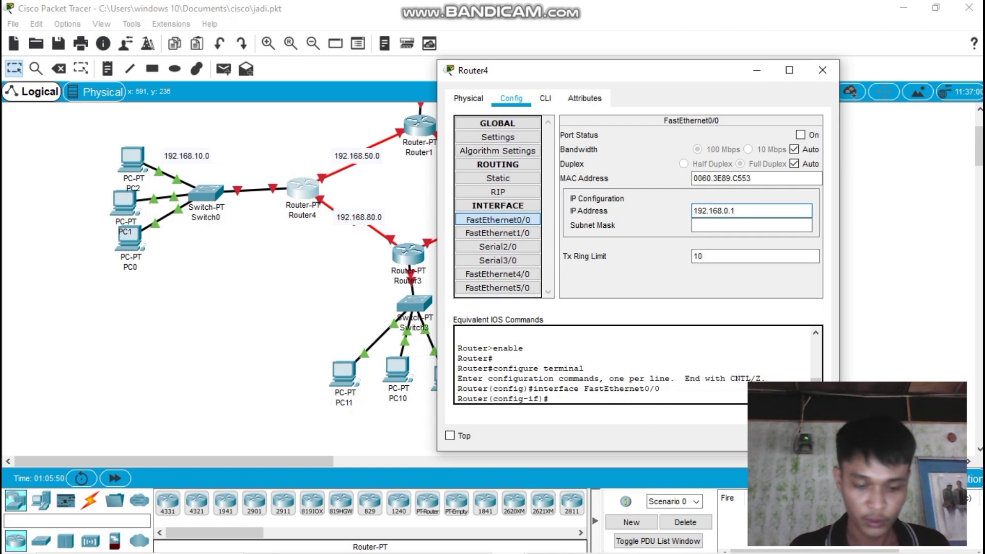
{"action": "type", "text": "1"}
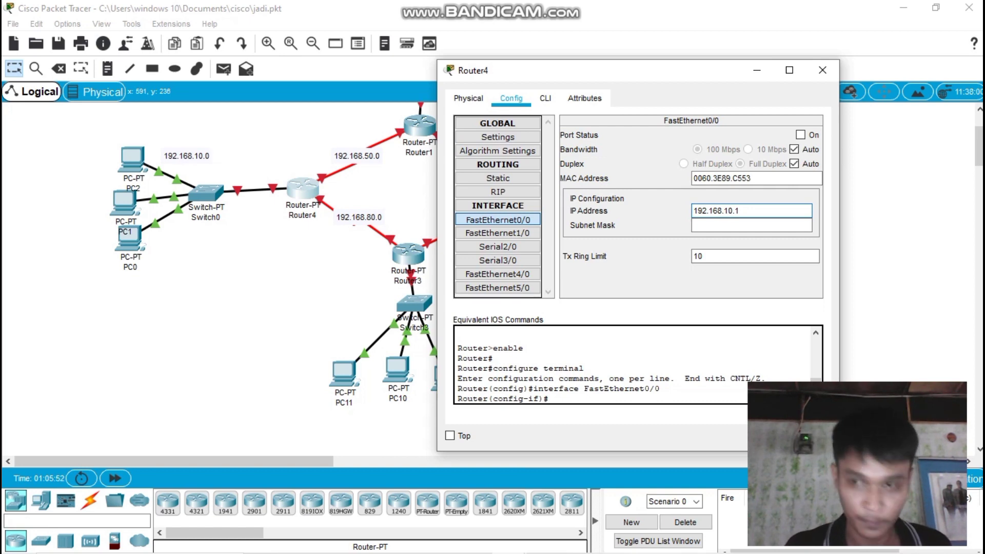
{"action": "key", "text": "Tab"}
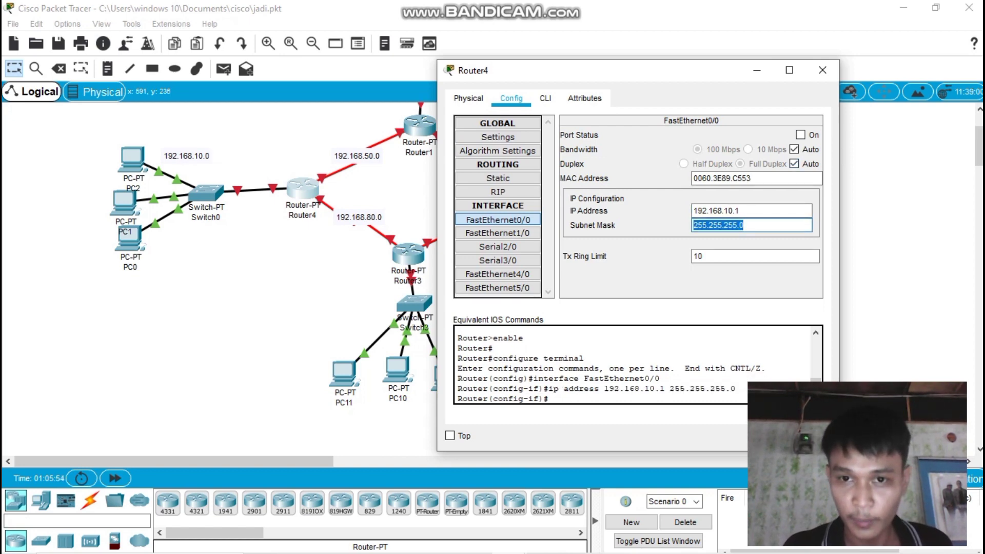
{"action": "left_click", "coordinate": [800, 134]}
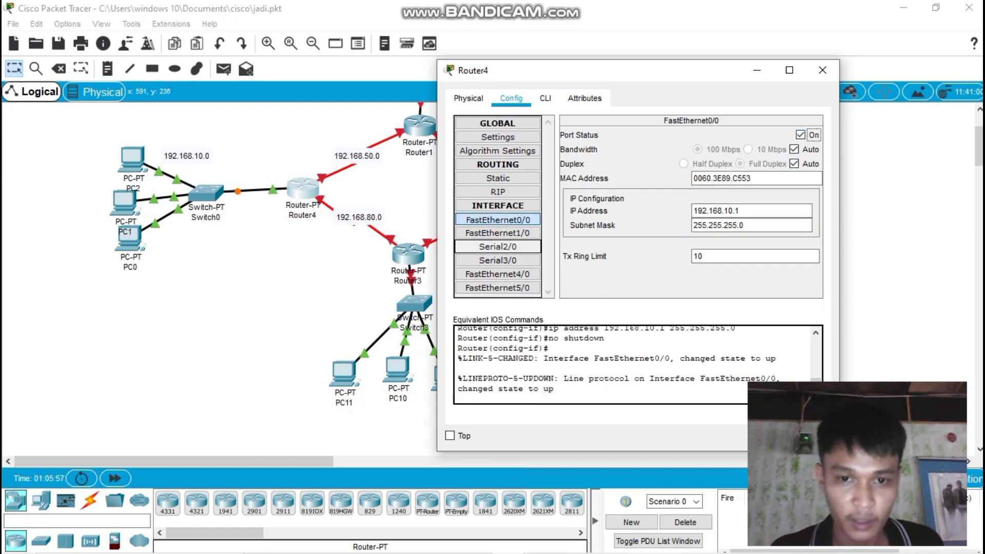
Enter 192.168.50.1 as the IP address of Router4's Serial2/0 interface.
{"action": "left_click", "coordinate": [498, 247]}
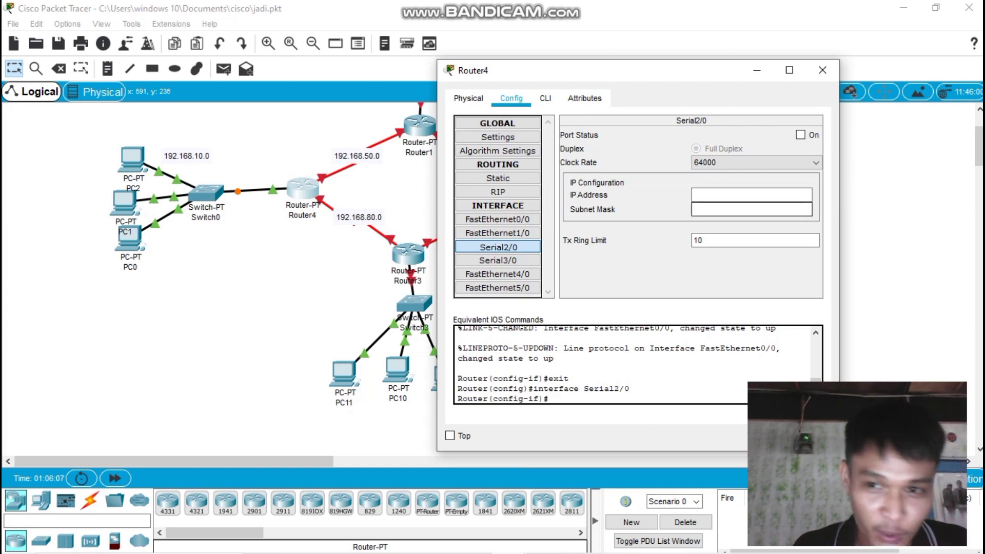
{"action": "left_click", "coordinate": [752, 195]}
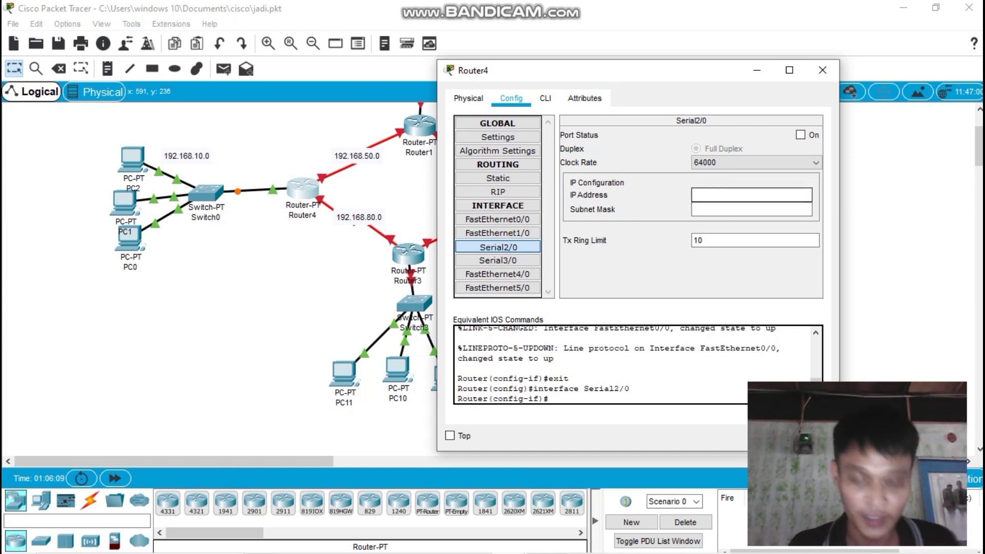
{"action": "type", "text": "192.168.40.1"}
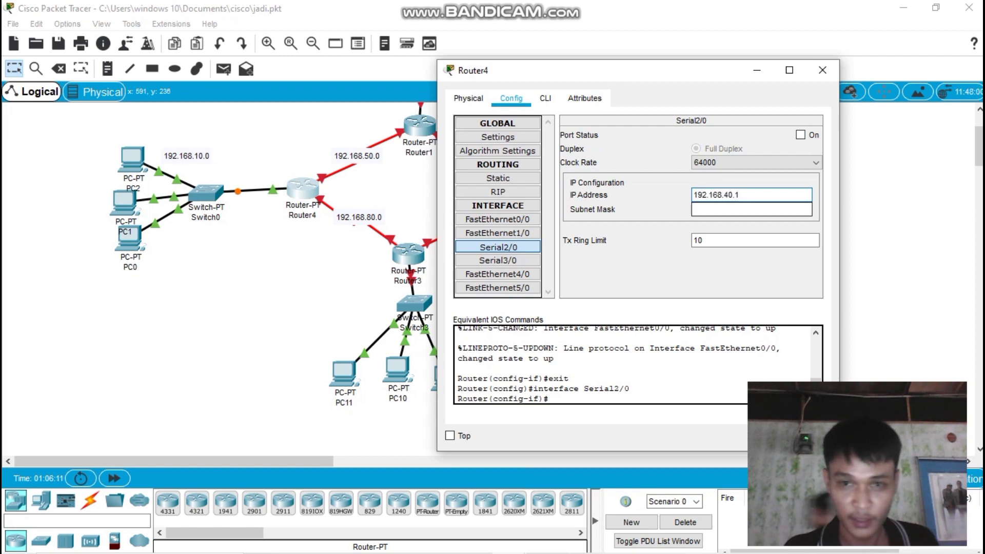
{"action": "key", "text": "BackSpace"}
{"action": "key", "text": "BackSpace"}
{"action": "key", "text": "BackSpace"}
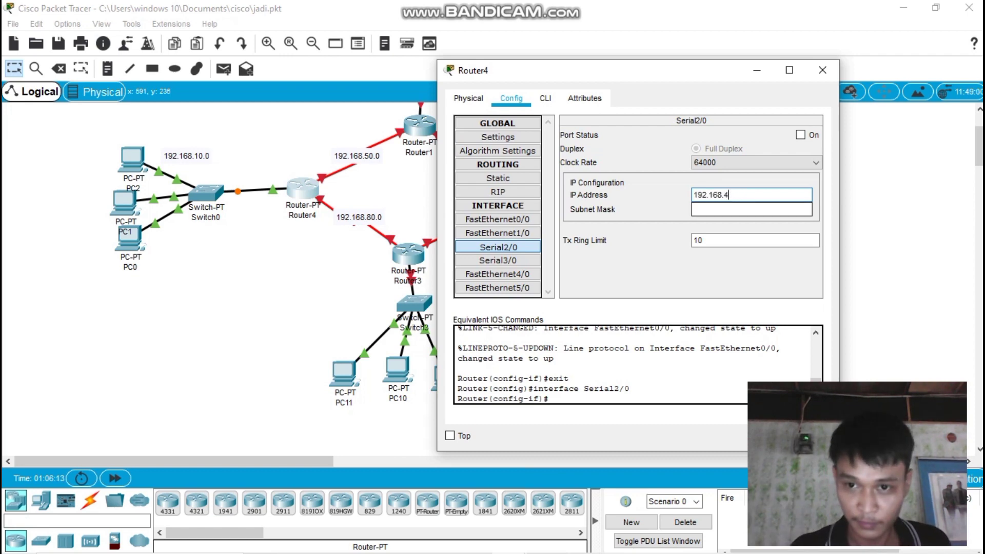
{"action": "type", "text": "50"}
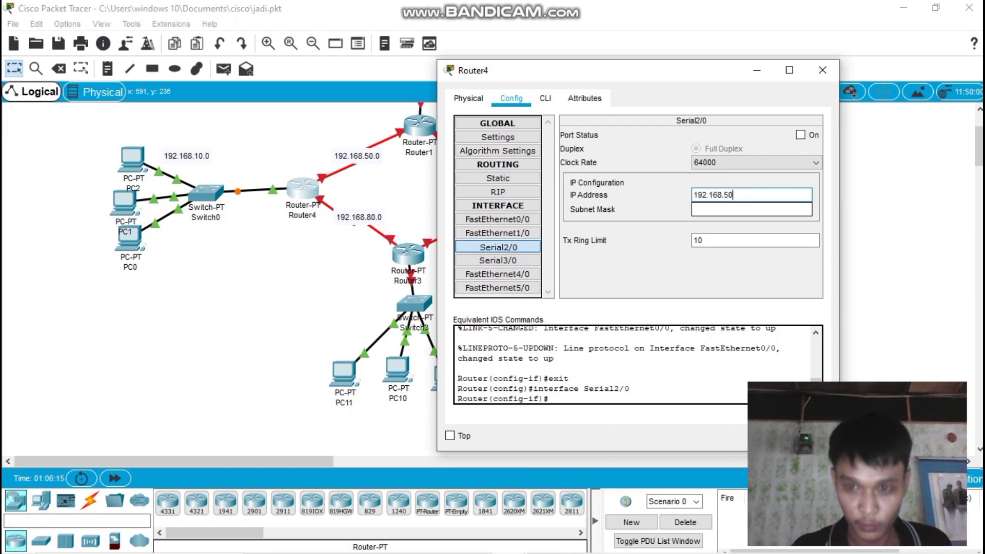
{"action": "type", "text": ".1"}
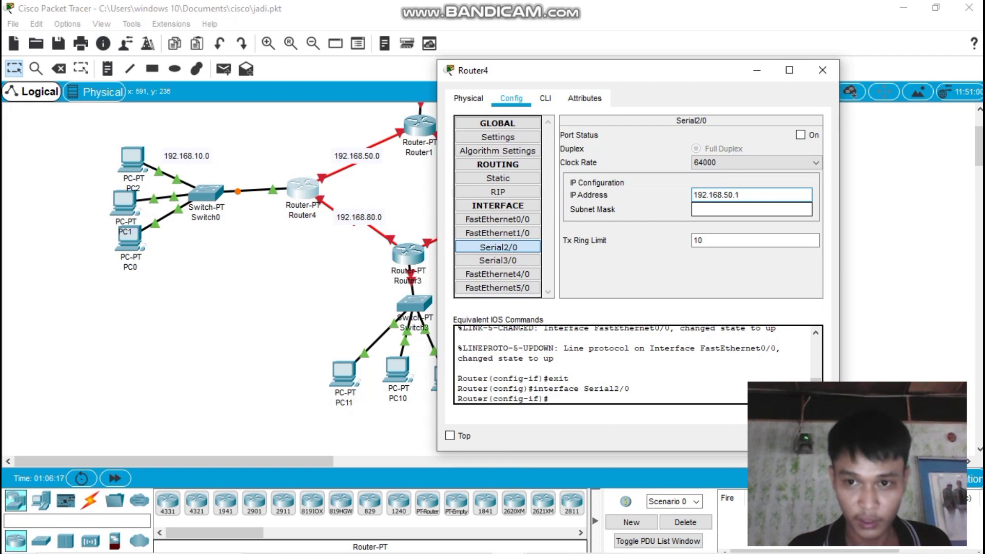
{"action": "left_click_drag", "start_coordinate": [740, 195], "coordinate": [692, 195]}
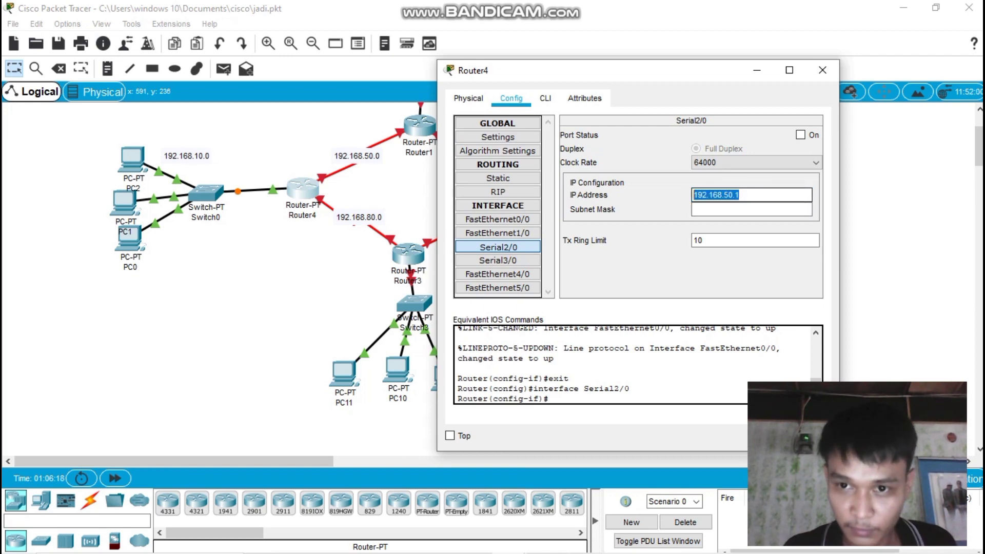
{"action": "type", "text": "192.168.40.1"}
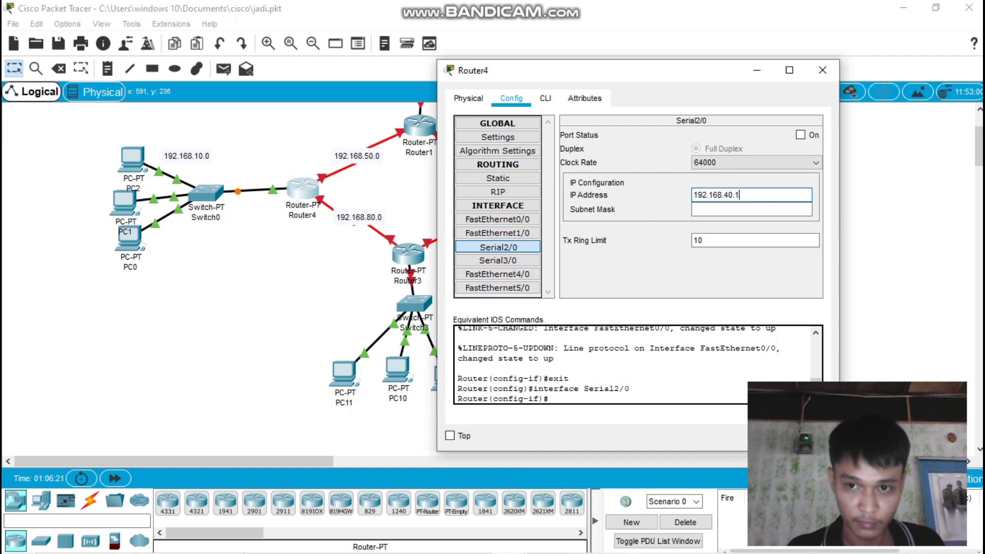
{"action": "key", "text": "ctrl+z"}
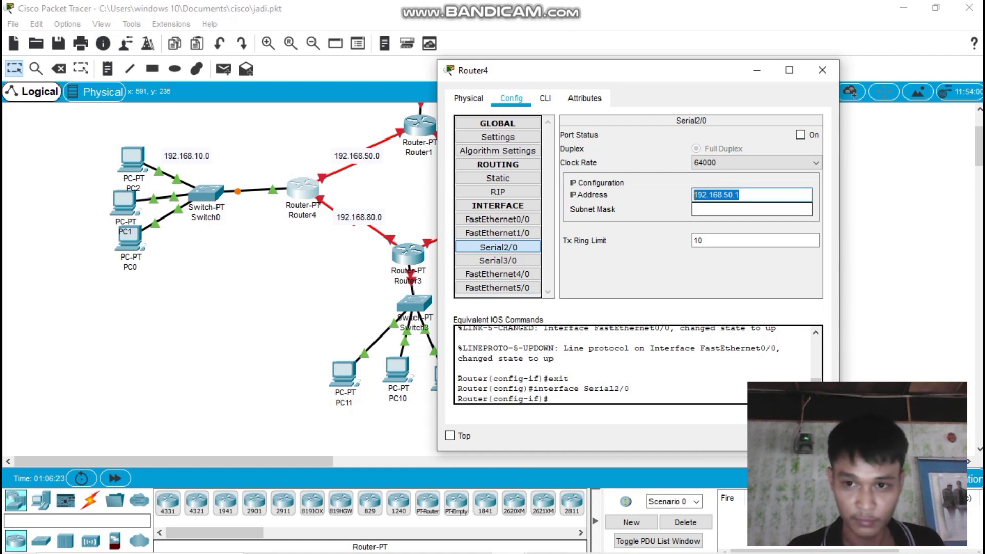
Turn on Router4's Serial2/0 port and set its subnet mask to 255.255.255.252.
{"action": "key", "text": "Tab"}
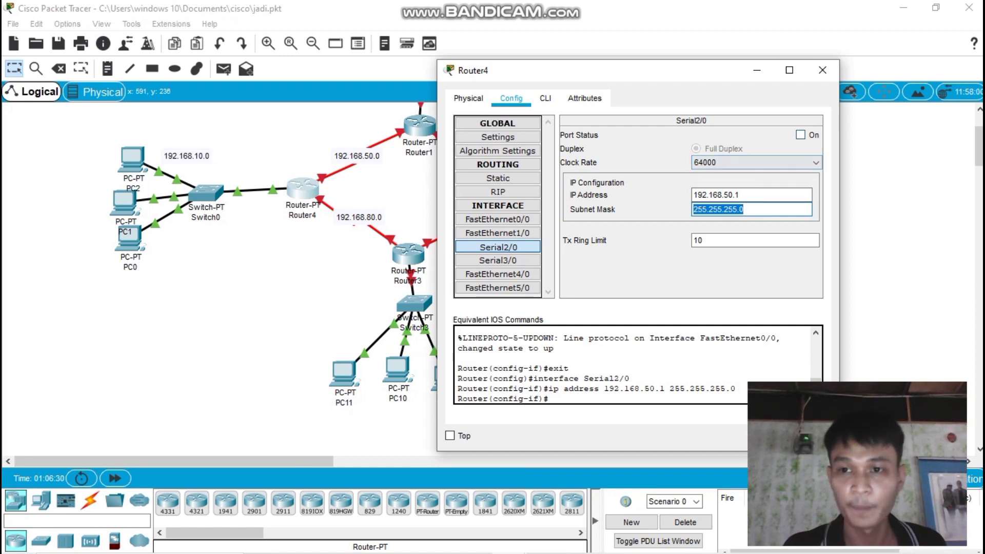
{"action": "left_click", "coordinate": [800, 135]}
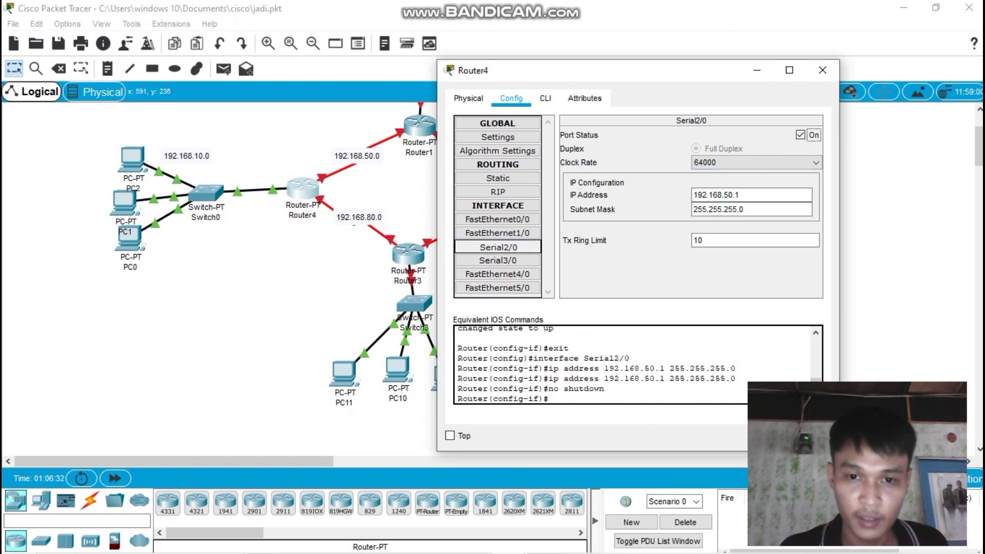
{"action": "left_click", "coordinate": [498, 260]}
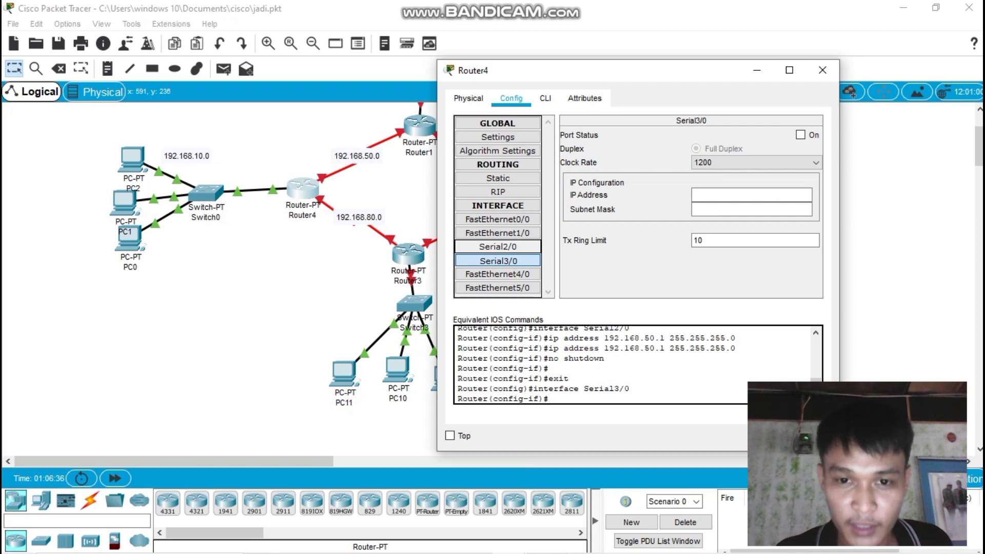
{"action": "left_click", "coordinate": [497, 247]}
{"action": "left_click", "coordinate": [742, 195]}
{"action": "left_click", "coordinate": [744, 209]}
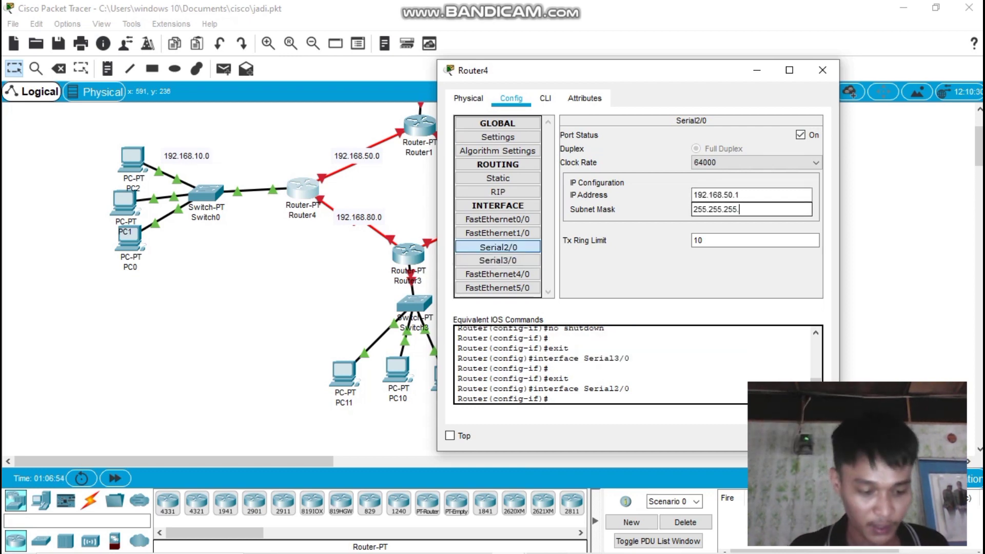
{"action": "type", "text": "252"}
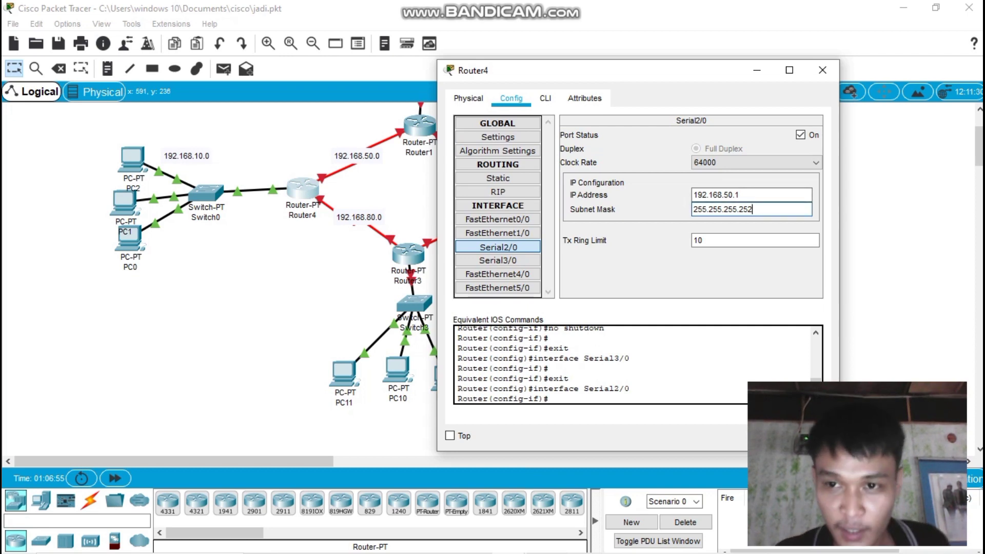
Give Router4's Serial3/0 interface the IP address 192.168.80.2 with subnet mask 255.255.255.0.
{"action": "left_click", "coordinate": [498, 260]}
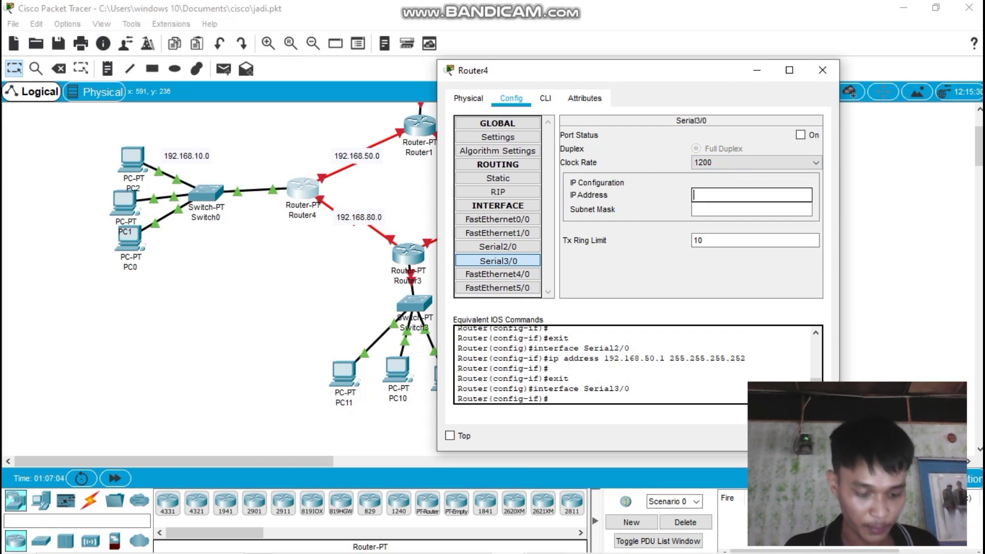
{"action": "type", "text": "192.168.40.1"}
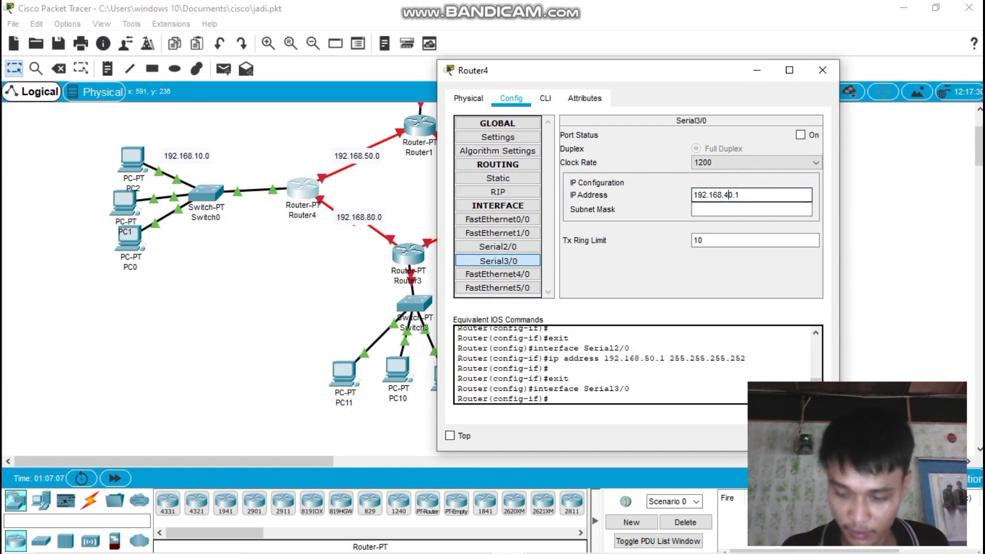
{"action": "key", "text": "BackSpace"}
{"action": "type", "text": "8"}
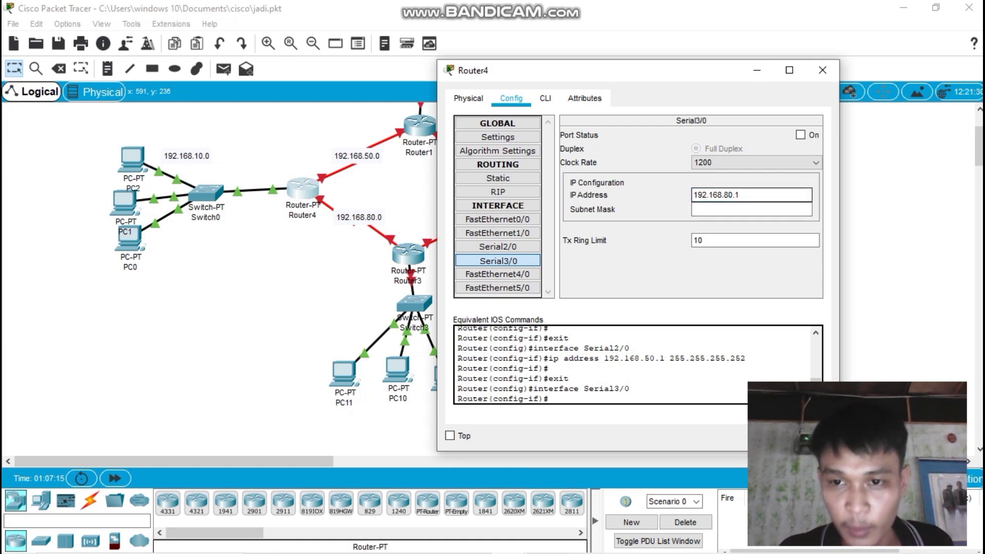
{"action": "key", "text": "Tab"}
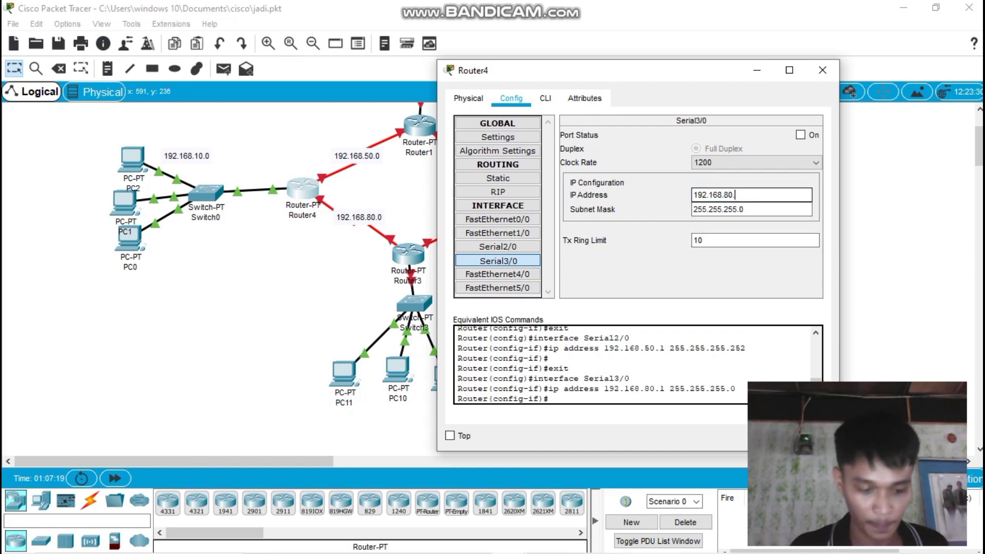
{"action": "type", "text": "2"}
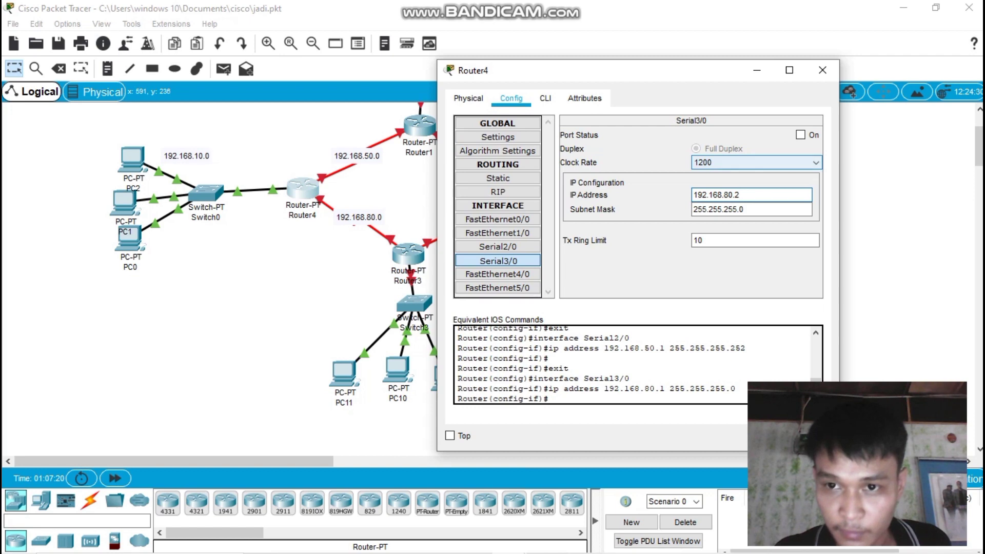
Change the subnet mask of Router4's Serial3/0 interface to 255.255.255.252 and turn on its port, finishing that router's configuration.
{"action": "left_click", "coordinate": [742, 209]}
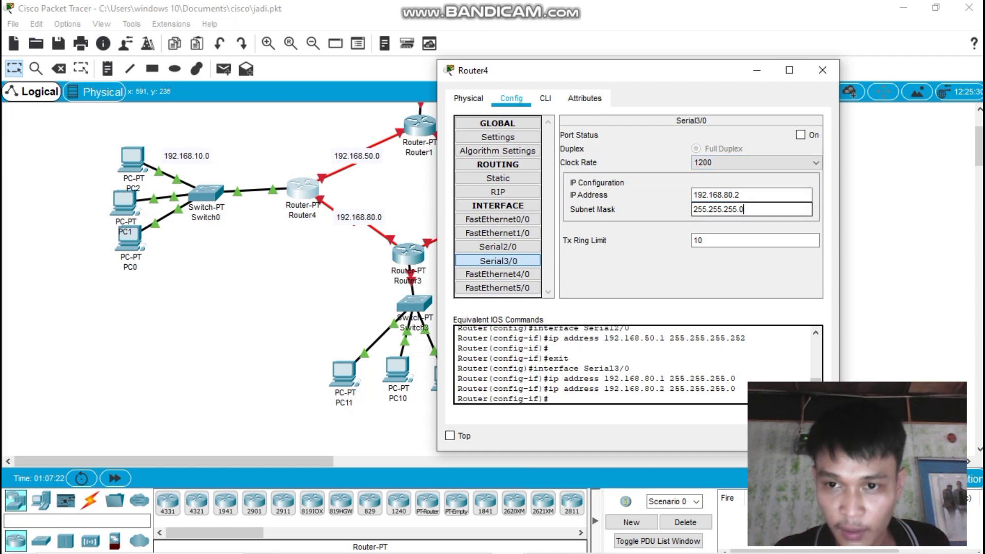
{"action": "key", "text": "BackSpace"}
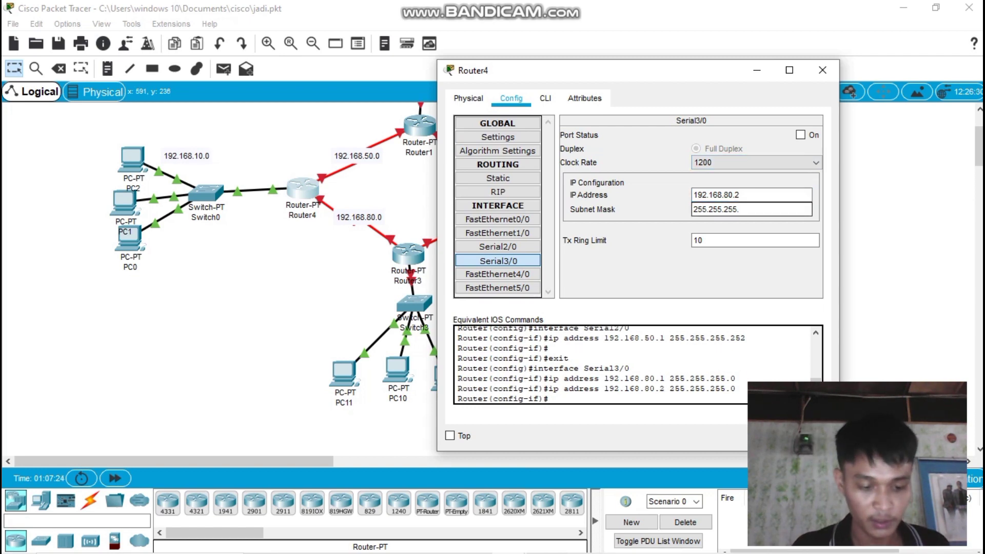
{"action": "type", "text": "252"}
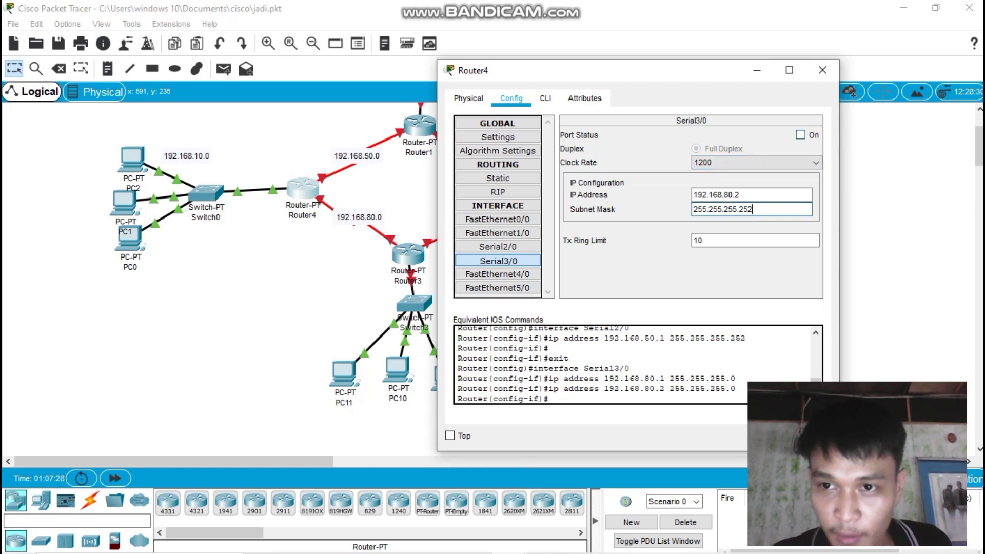
{"action": "left_click", "coordinate": [801, 134]}
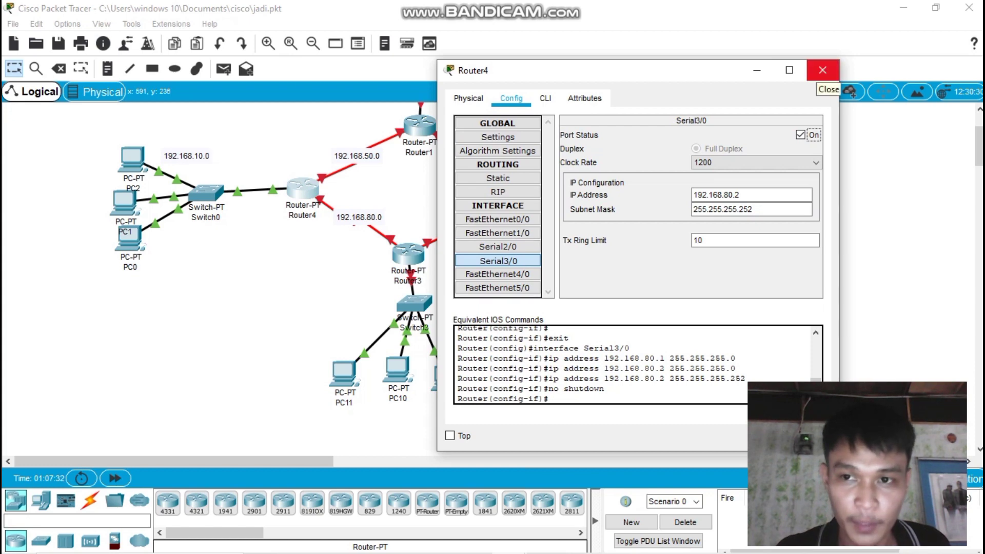
{"action": "left_click", "coordinate": [822, 71]}
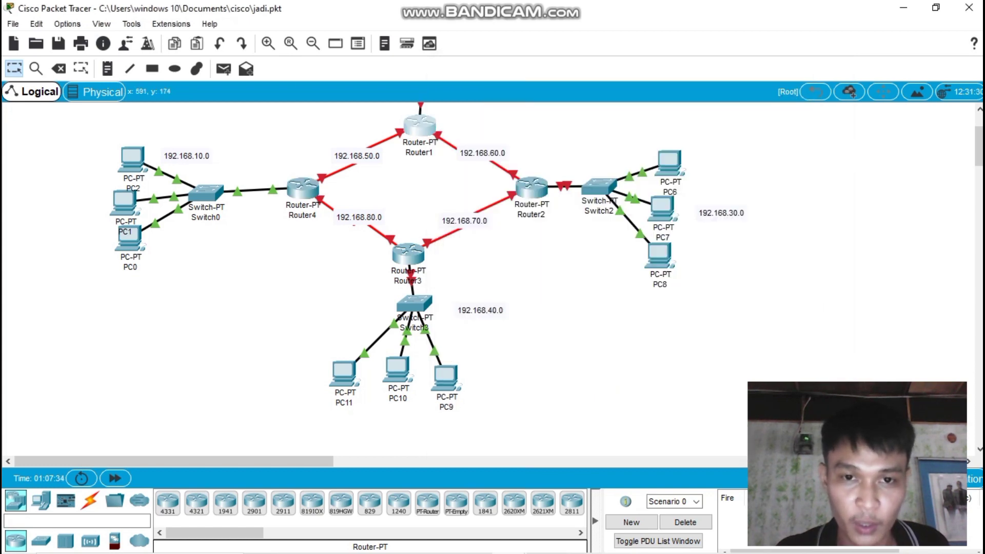
Configure Router1's FastEthernet0/0 interface with IP address 192.168.20.1 and subnet mask 255.255.255.0, and turn the port on.
{"action": "left_click", "coordinate": [420, 126]}
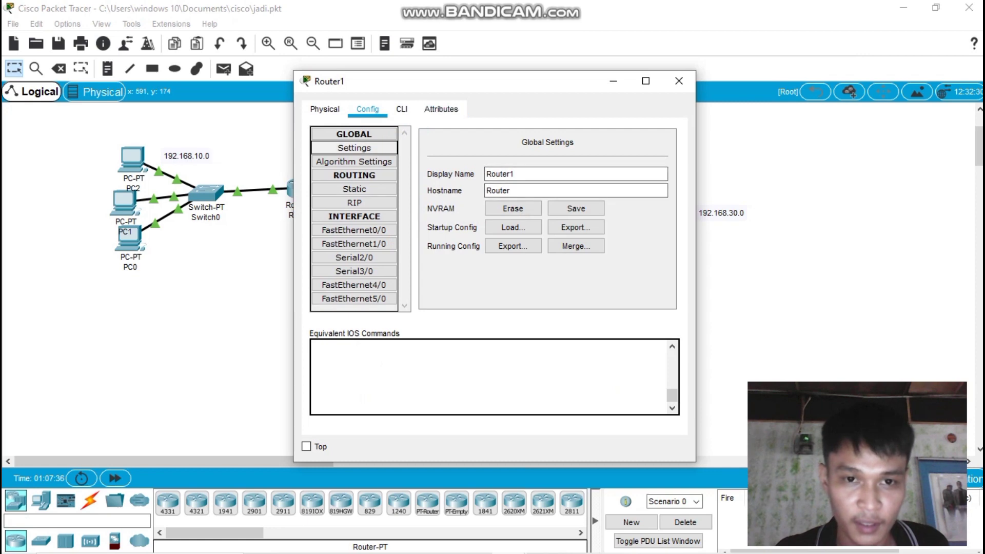
{"action": "left_click", "coordinate": [354, 230]}
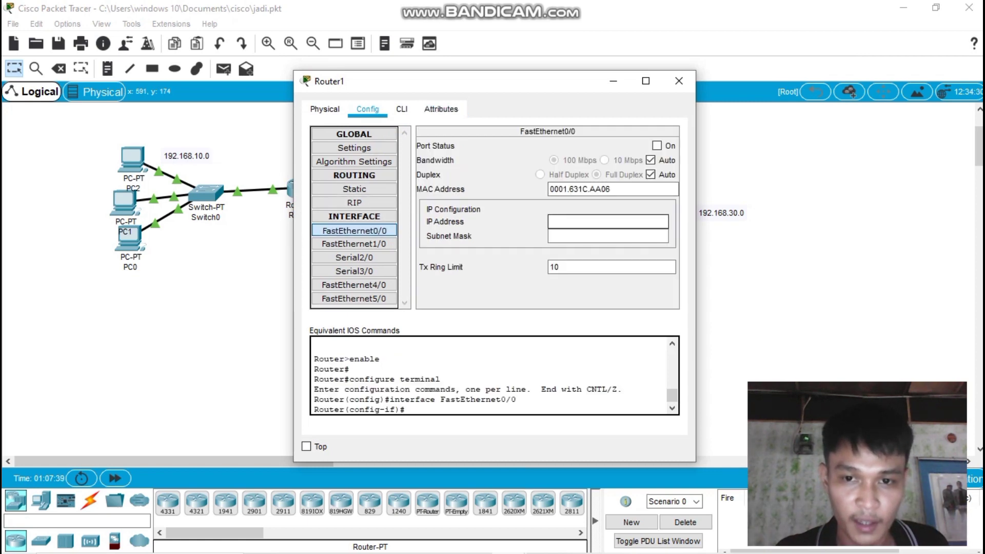
{"action": "left_click_drag", "start_coordinate": [526, 80], "coordinate": [791, 72]}
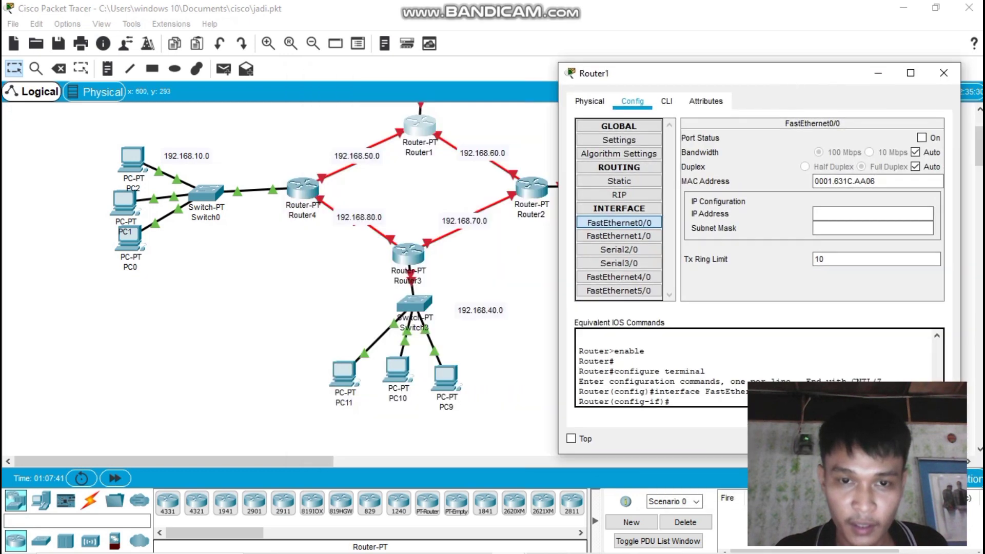
{"action": "scroll", "coordinate": [308, 283], "scroll_direction": "up", "scroll_amount": 3}
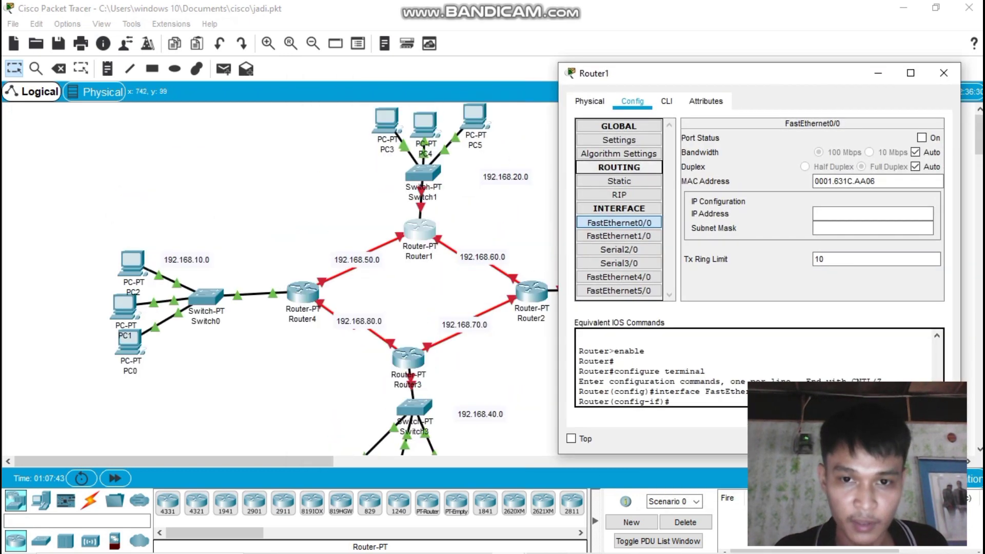
{"action": "left_click", "coordinate": [854, 214]}
{"action": "type", "text": "192.168.40.1"}
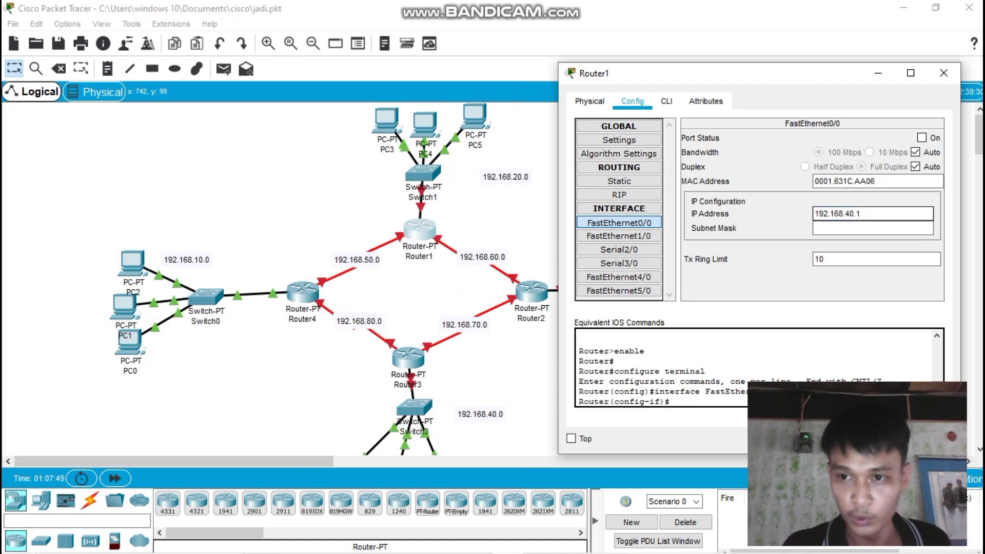
{"action": "key", "text": "BackSpace"}
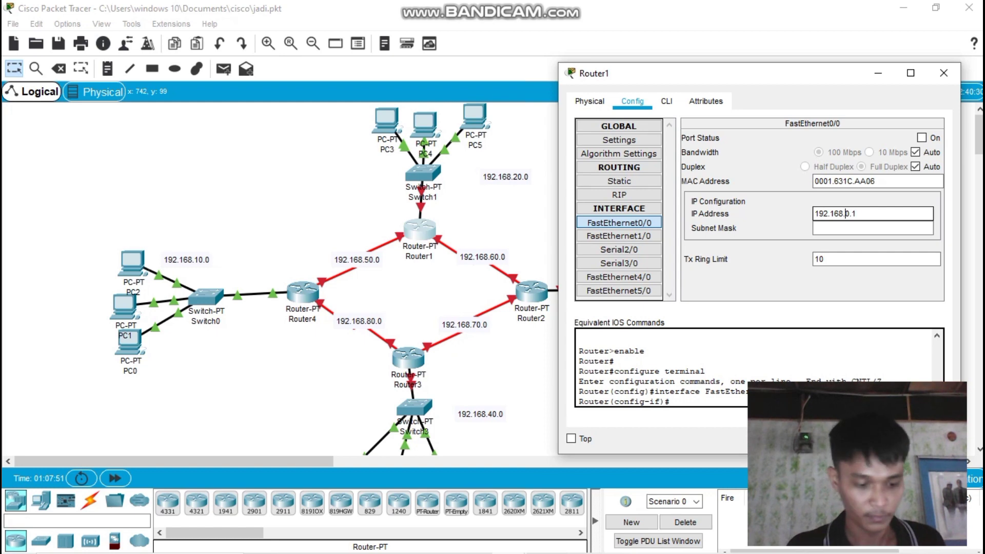
{"action": "type", "text": "2"}
{"action": "key", "text": "Tab"}
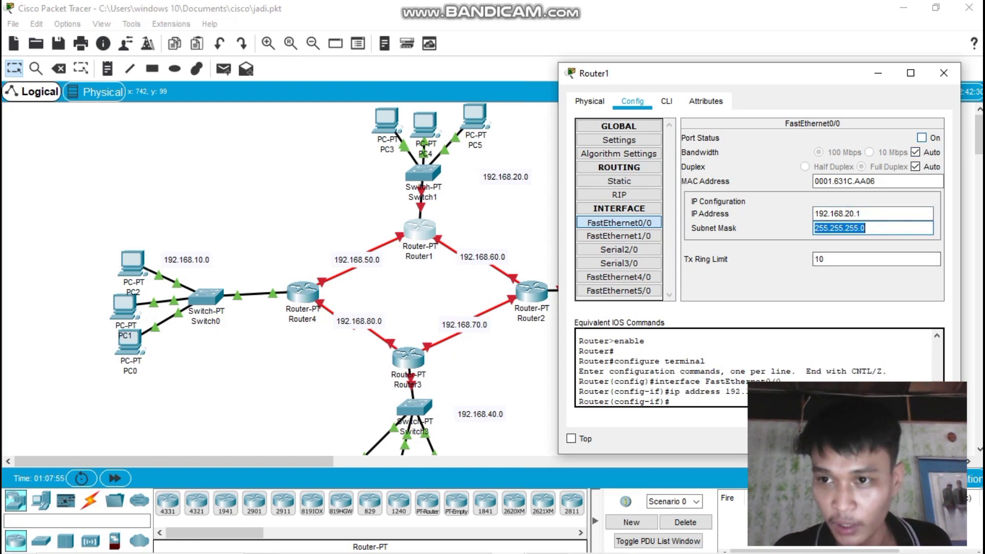
{"action": "left_click", "coordinate": [922, 138]}
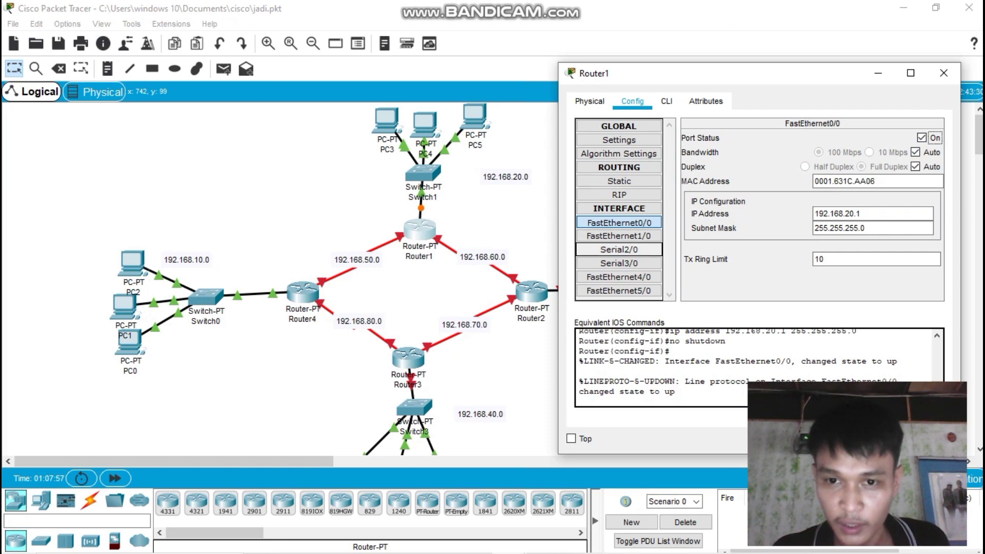
Enter 192.168.50.2 as the IP address of Router1's Serial2/0 interface.
{"action": "left_click", "coordinate": [619, 250]}
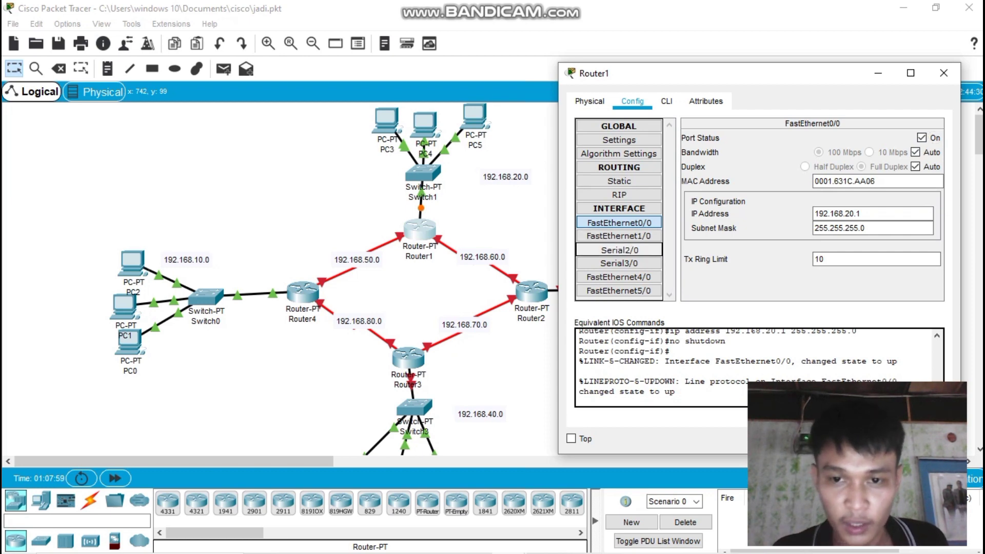
{"action": "left_click", "coordinate": [873, 198]}
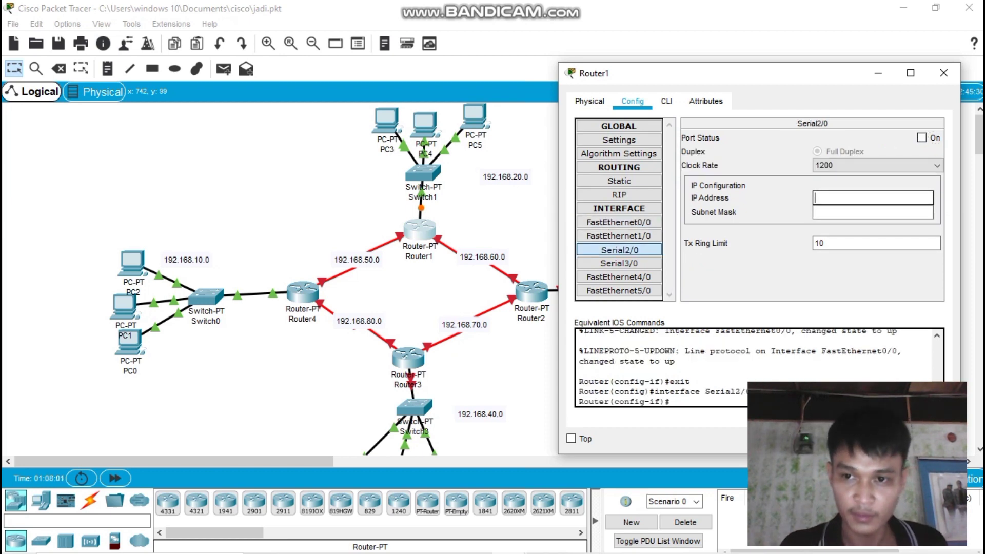
{"action": "type", "text": "192.168.40.1"}
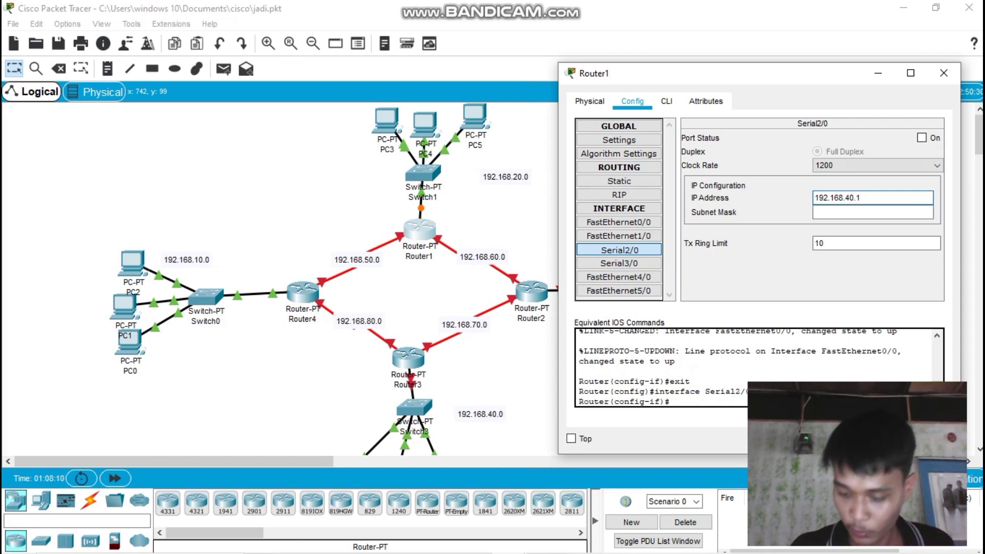
{"action": "key", "text": "Left"}
{"action": "key", "text": "Left"}
{"action": "key", "text": "Left"}
{"action": "key", "text": "BackSpace"}
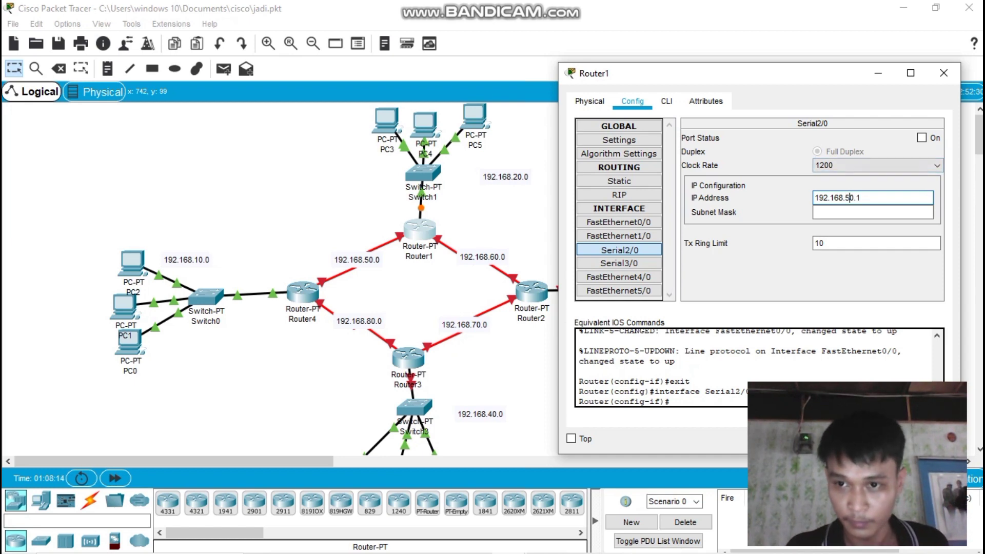
{"action": "type", "text": "5"}
{"action": "key", "text": "Right"}
{"action": "key", "text": "Right"}
{"action": "key", "text": "Right"}
{"action": "key", "text": "BackSpace"}
{"action": "type", "text": "2"}
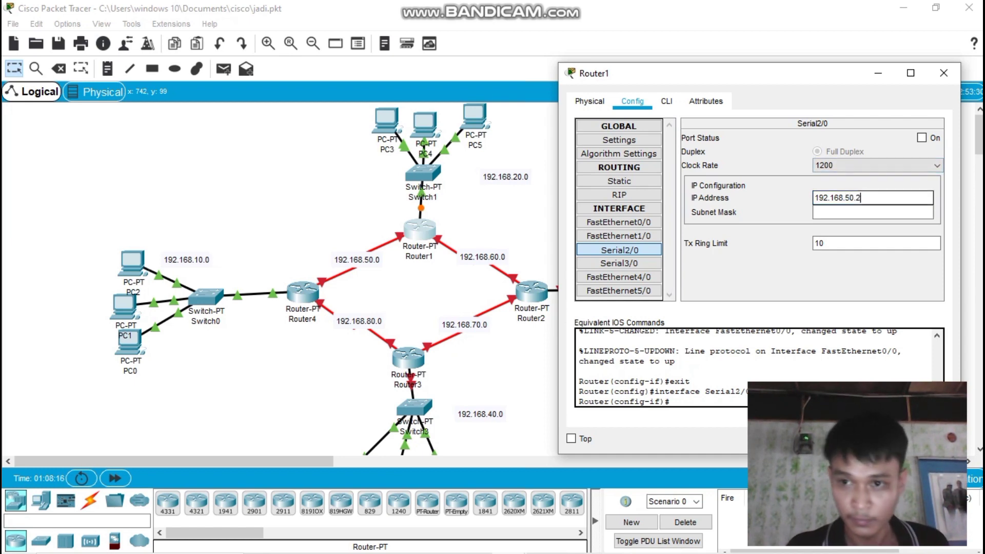
{"action": "key", "text": "Tab"}
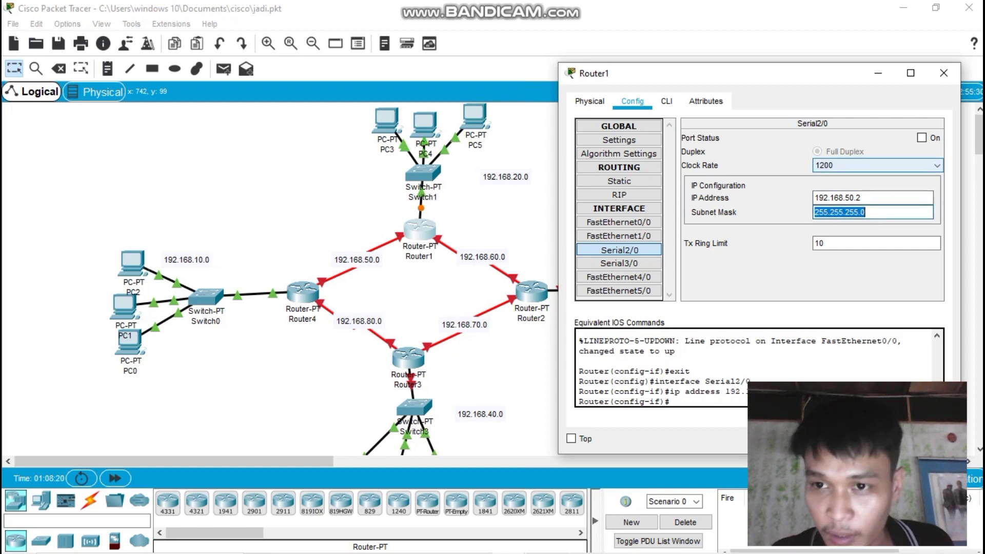
Choose a clock rate of 64000 for Router1's Serial2/0 interface and turn on its port.
{"action": "left_click", "coordinate": [878, 166]}
{"action": "left_click", "coordinate": [872, 248]}
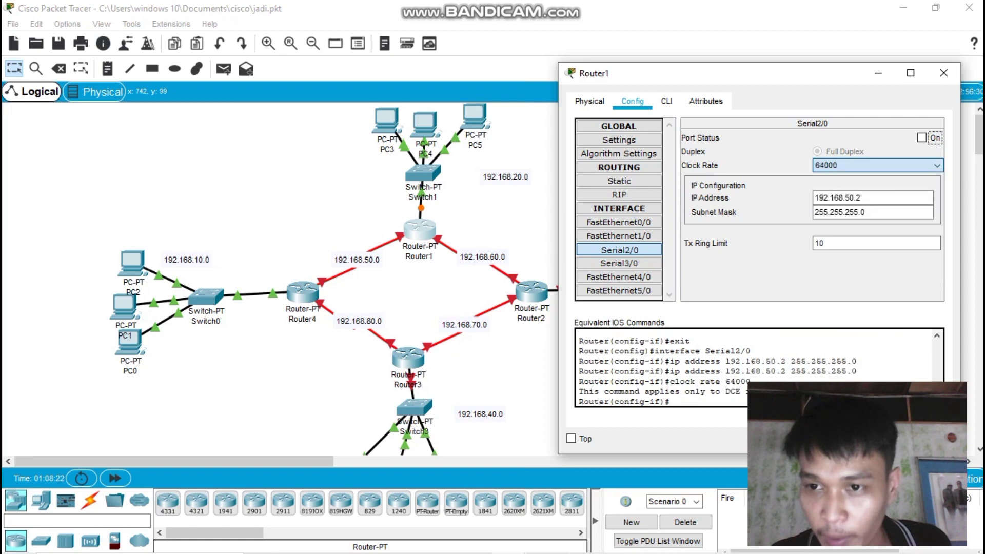
{"action": "left_click", "coordinate": [922, 138]}
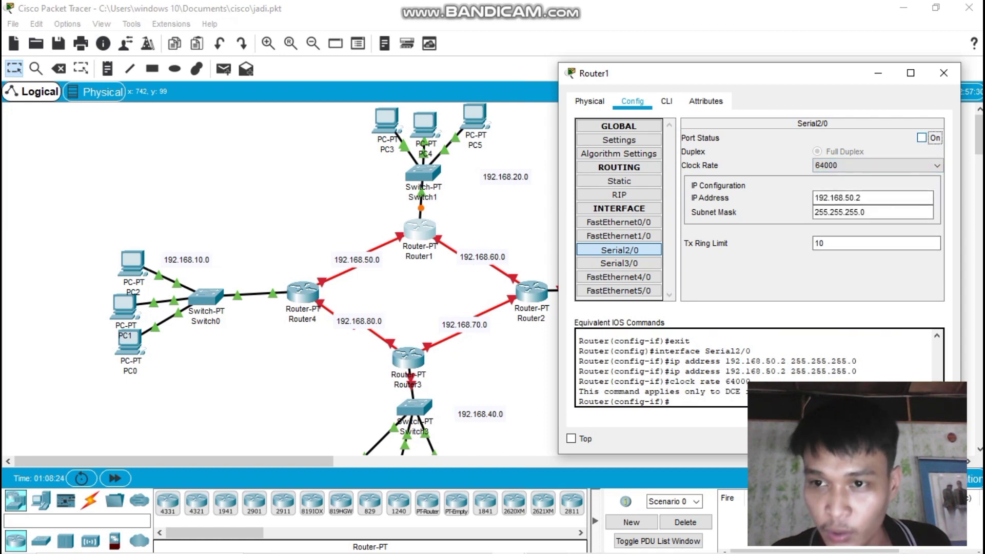
{"action": "left_click", "coordinate": [922, 138]}
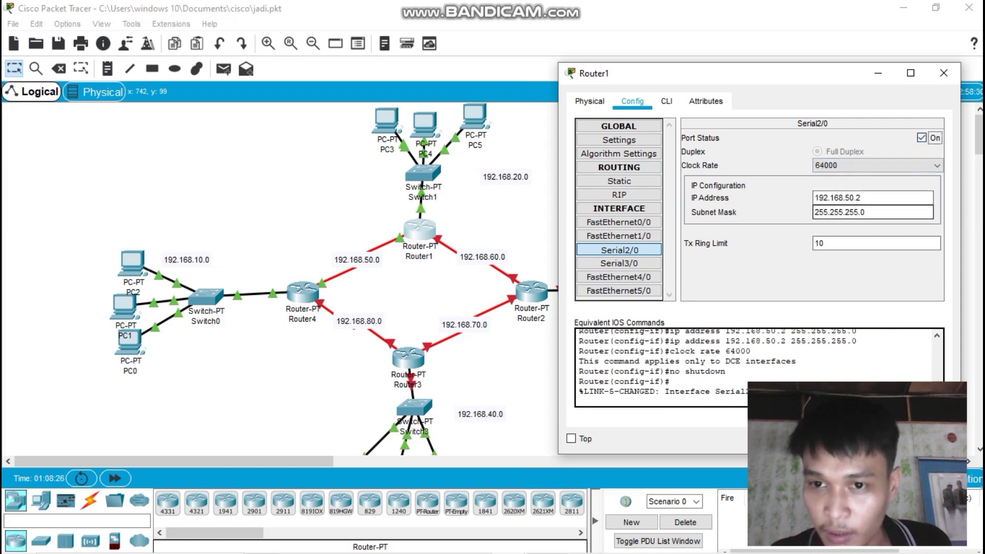
Set the subnet mask of Router1's Serial2/0 interface to 255.255.255.252.
{"action": "left_click", "coordinate": [874, 213]}
{"action": "key", "text": "BackSpace"}
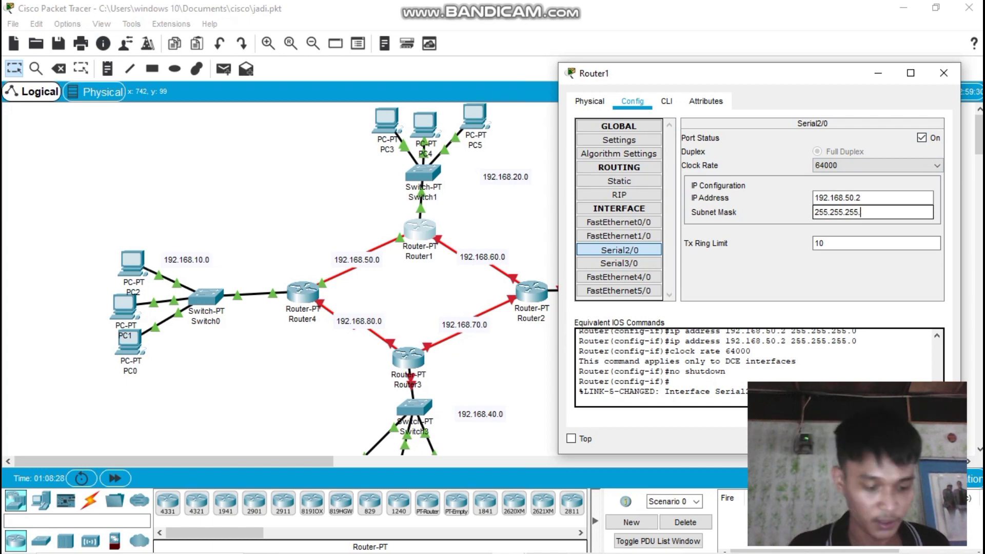
{"action": "type", "text": "252"}
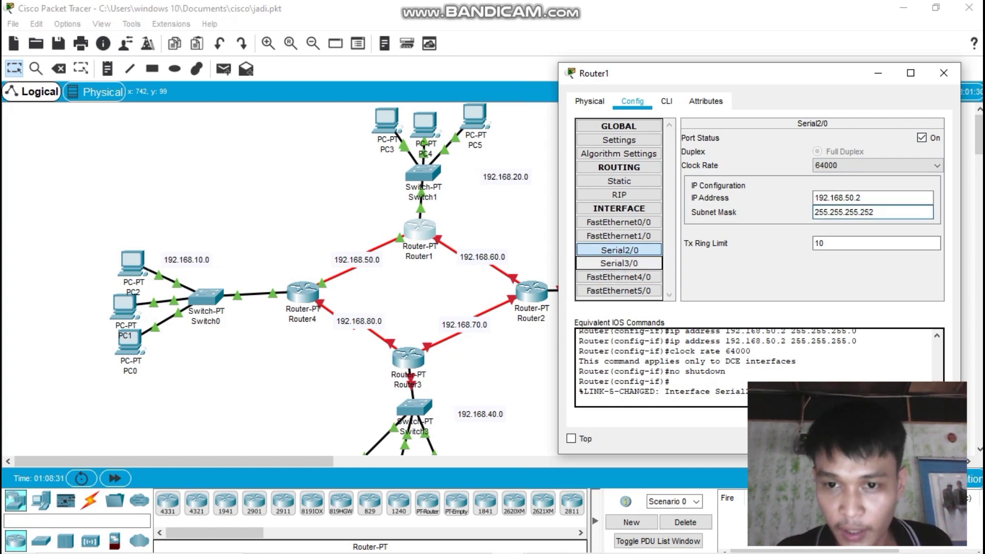
Give Router1's Serial3/0 interface the IP address 192.168.60.1.
{"action": "left_click", "coordinate": [619, 264]}
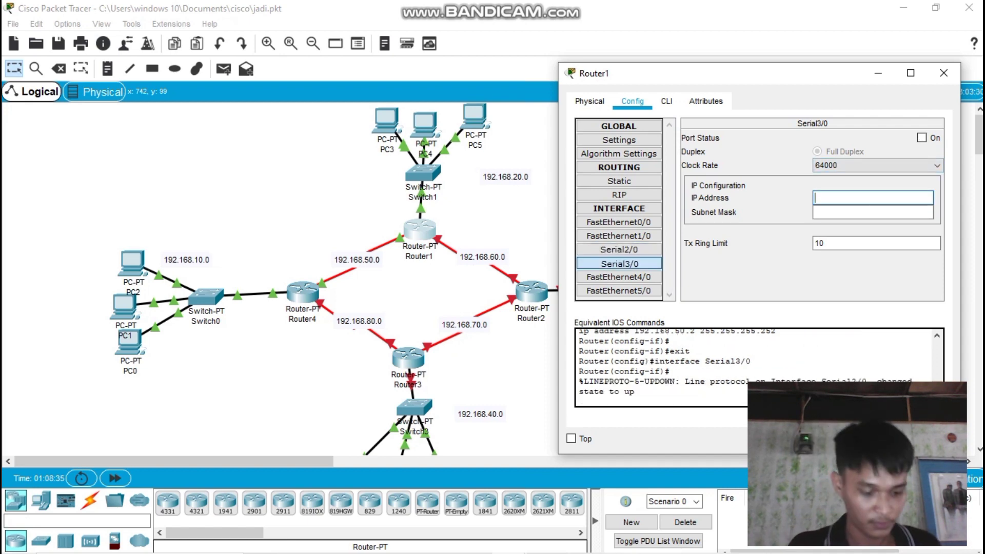
{"action": "type", "text": "192.168.40.1"}
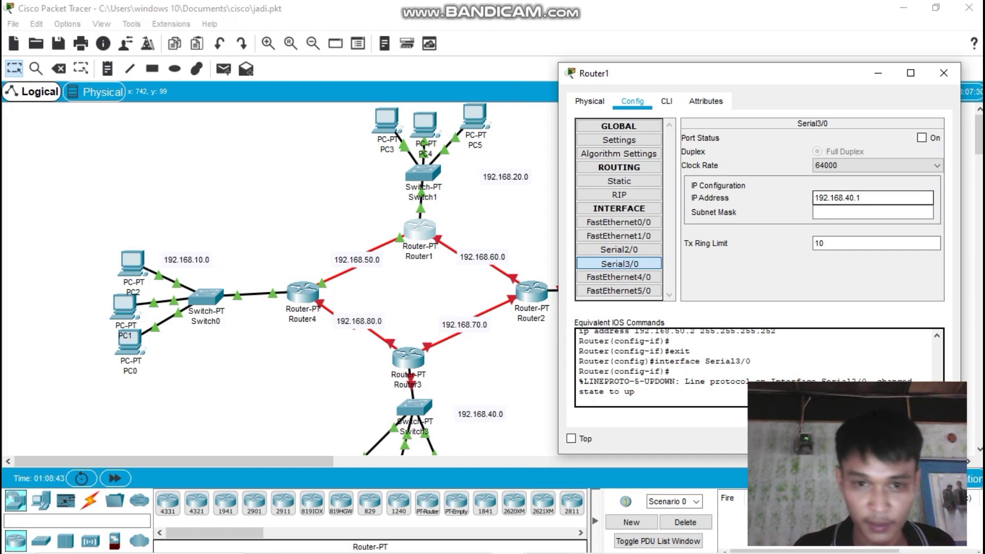
{"action": "key", "text": "BackSpace"}
{"action": "key", "text": "BackSpace"}
{"action": "key", "text": "BackSpace"}
{"action": "key", "text": "BackSpace"}
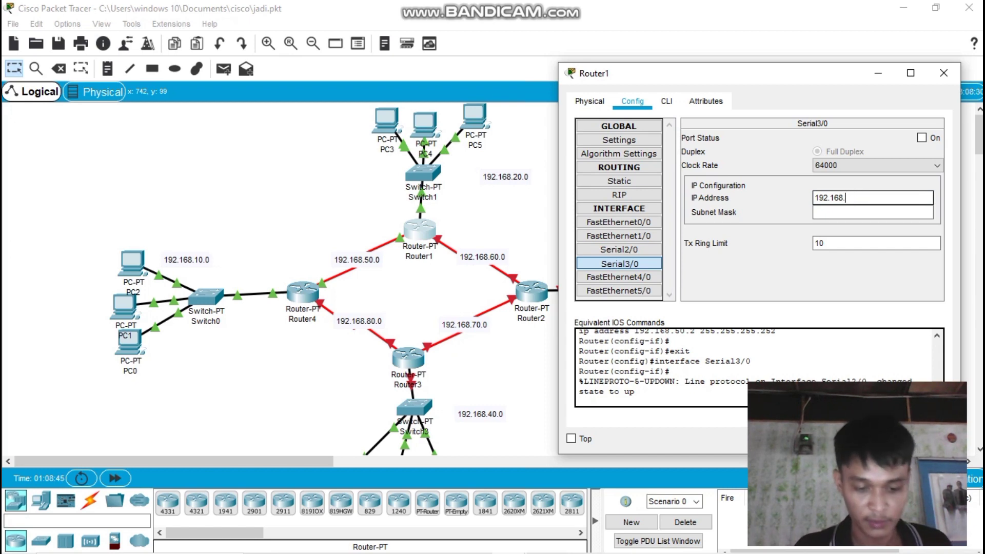
{"action": "type", "text": "60.1"}
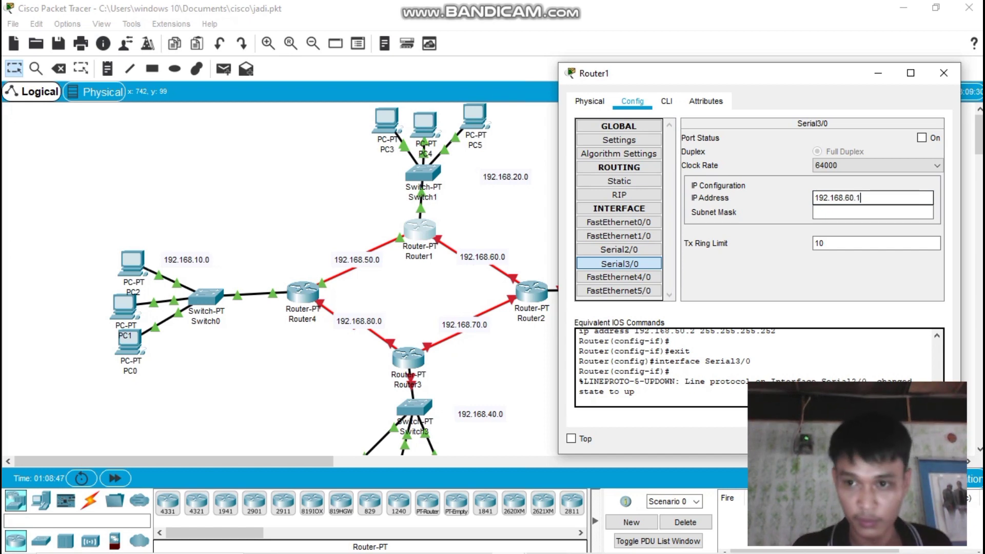
{"action": "key", "text": "Tab"}
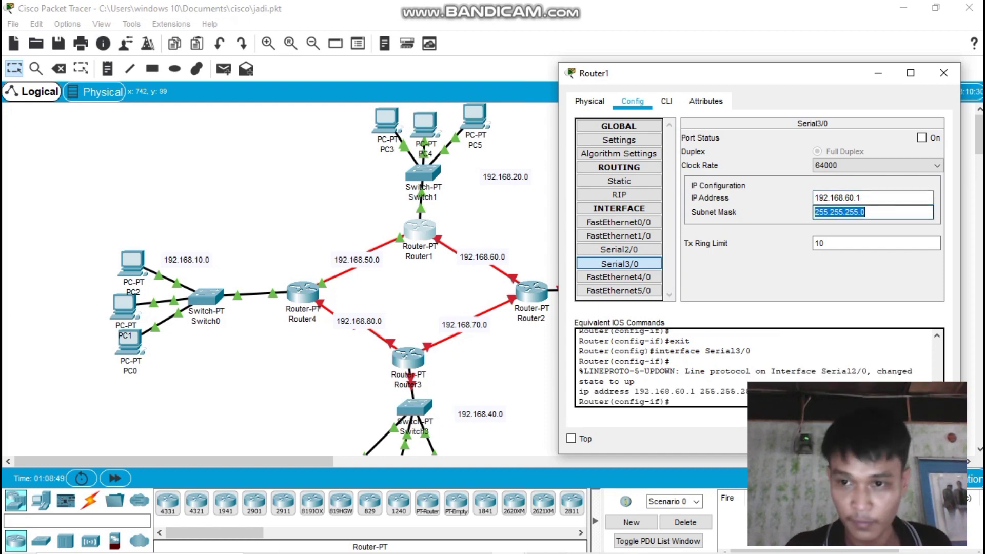
Set the subnet mask of Router1's Serial3/0 interface to 255.255.255.252 and turn on its port.
{"action": "key", "text": "End"}
{"action": "key", "text": "BackSpace"}
{"action": "type", "text": "25"}
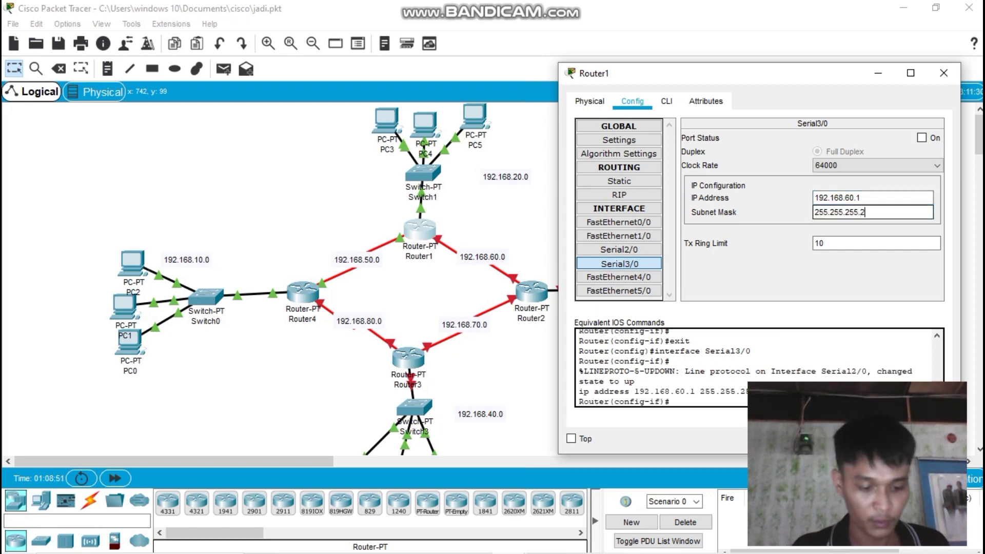
{"action": "type", "text": "2"}
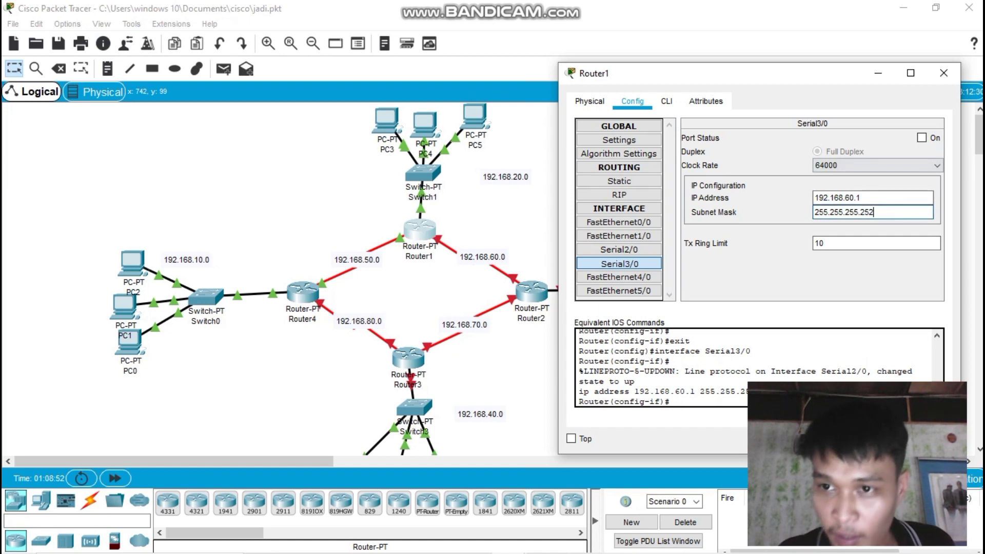
{"action": "key", "text": "Tab"}
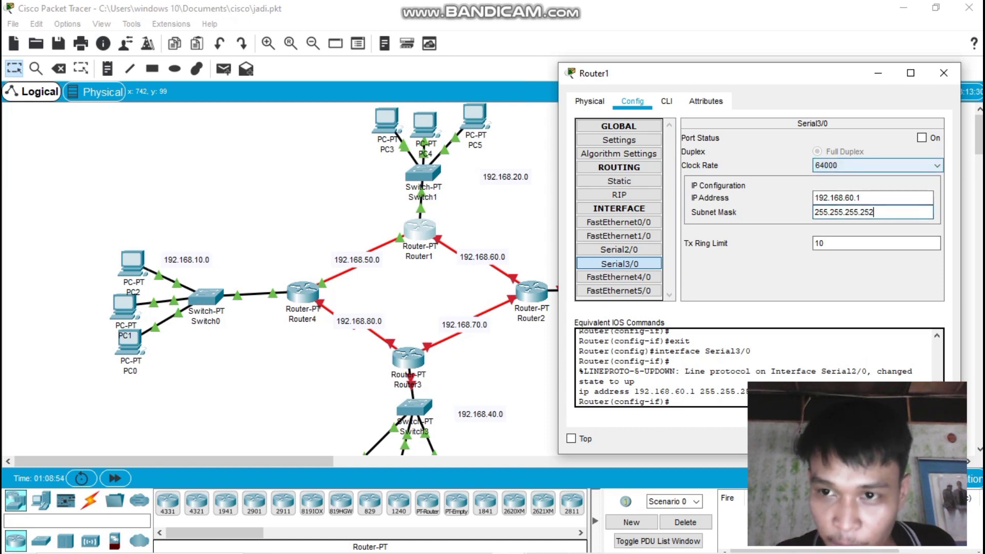
{"action": "left_click", "coordinate": [922, 138]}
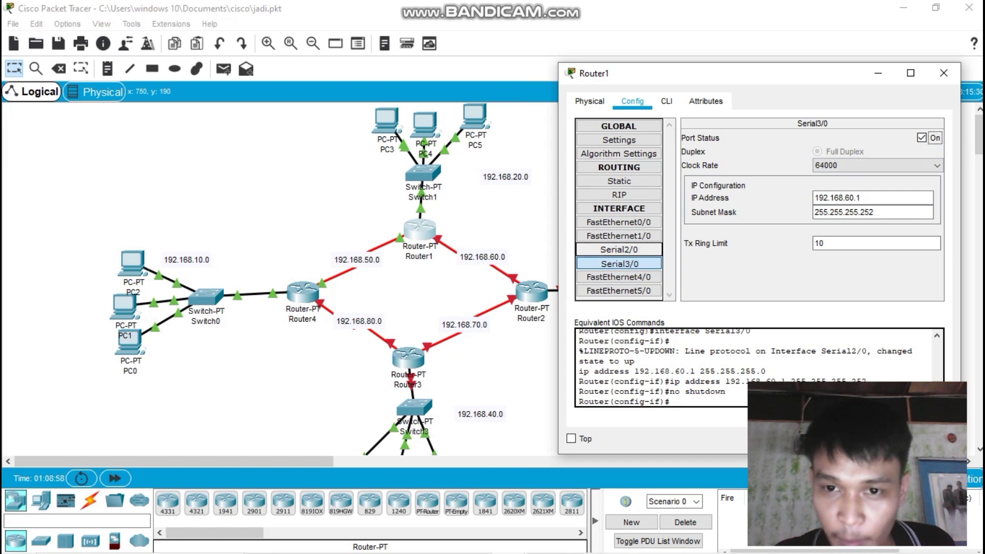
{"action": "left_click", "coordinate": [619, 250]}
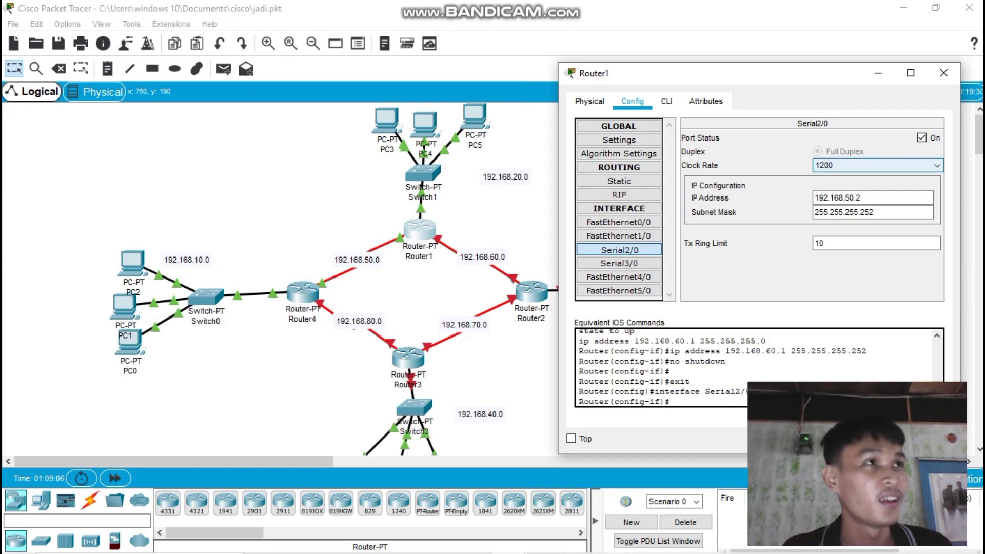
{"action": "left_click", "coordinate": [619, 263]}
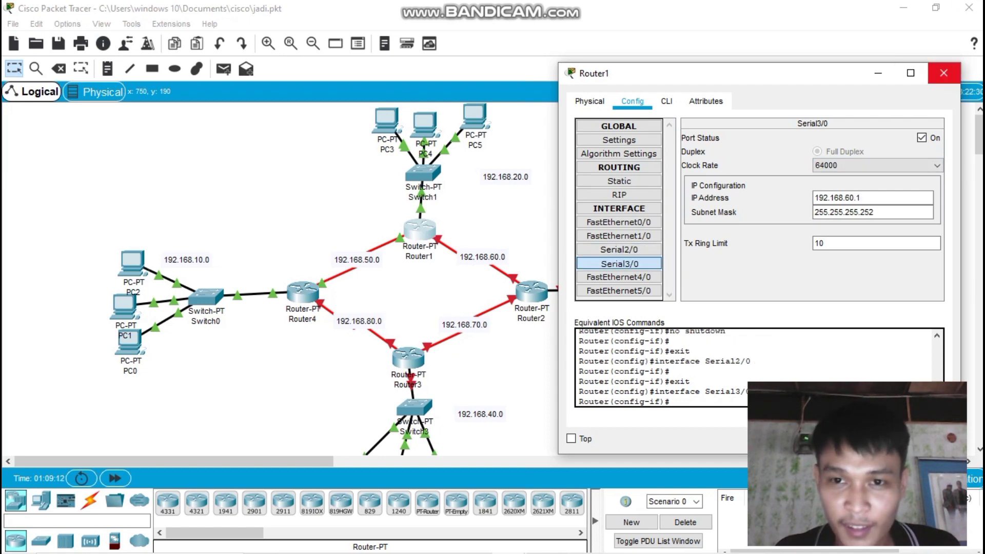
Give Router2's FastEthernet0/0 interface the IP address 192.168.30.1 with subnet mask 255.255.255.0 and turn on its port.
{"action": "left_click", "coordinate": [943, 73]}
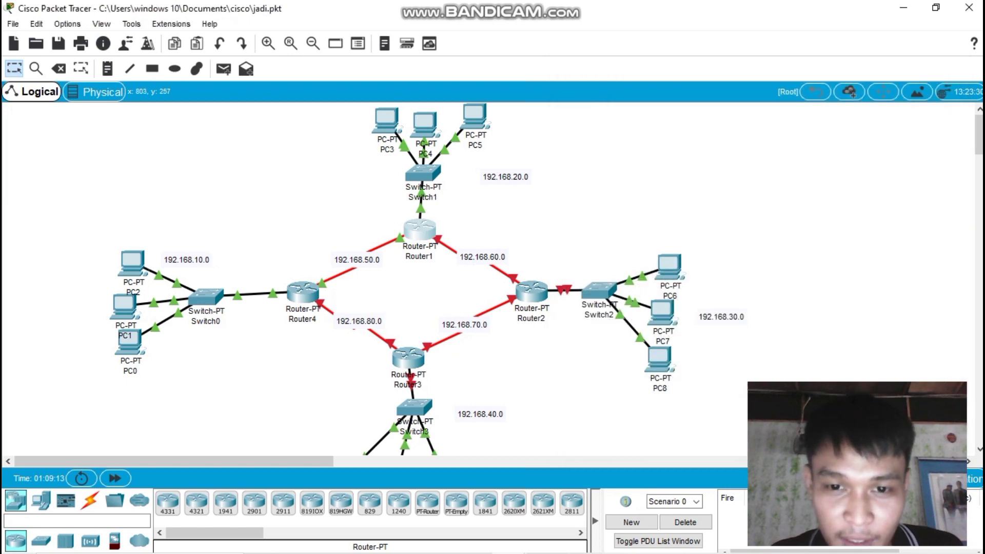
{"action": "left_click", "coordinate": [532, 295]}
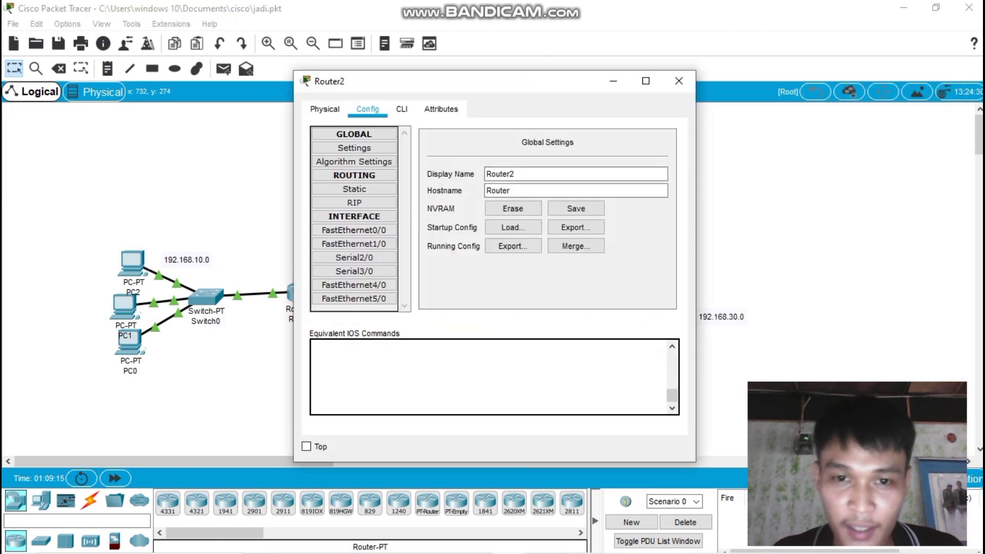
{"action": "left_click_drag", "start_coordinate": [462, 77], "coordinate": [238, 50]}
{"action": "left_click", "coordinate": [129, 203]}
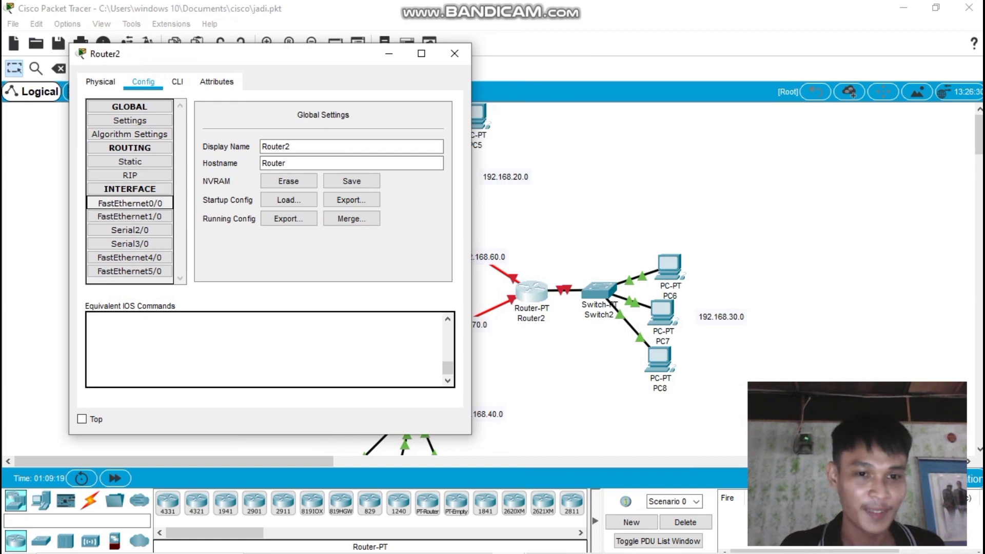
{"action": "left_click", "coordinate": [384, 194]}
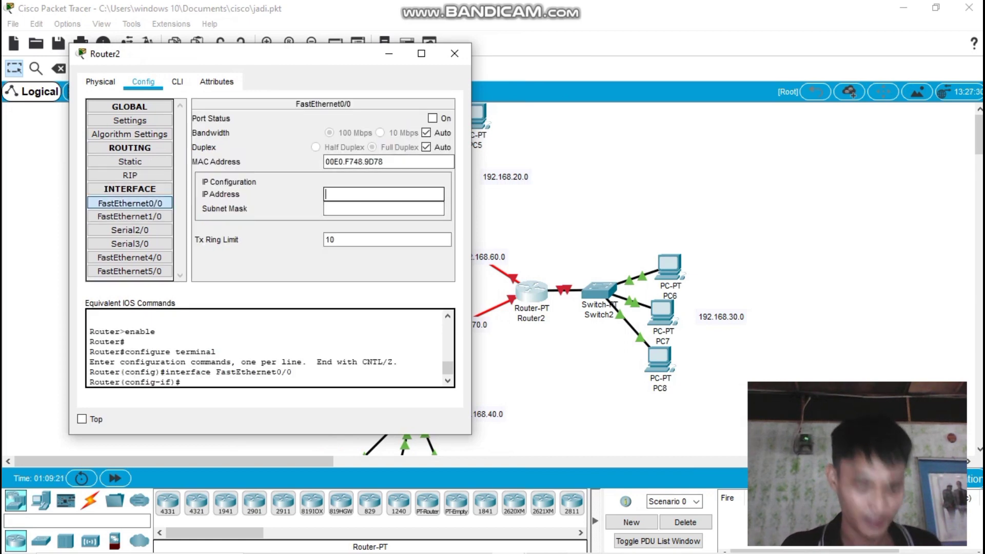
{"action": "type", "text": "192.168.40.1"}
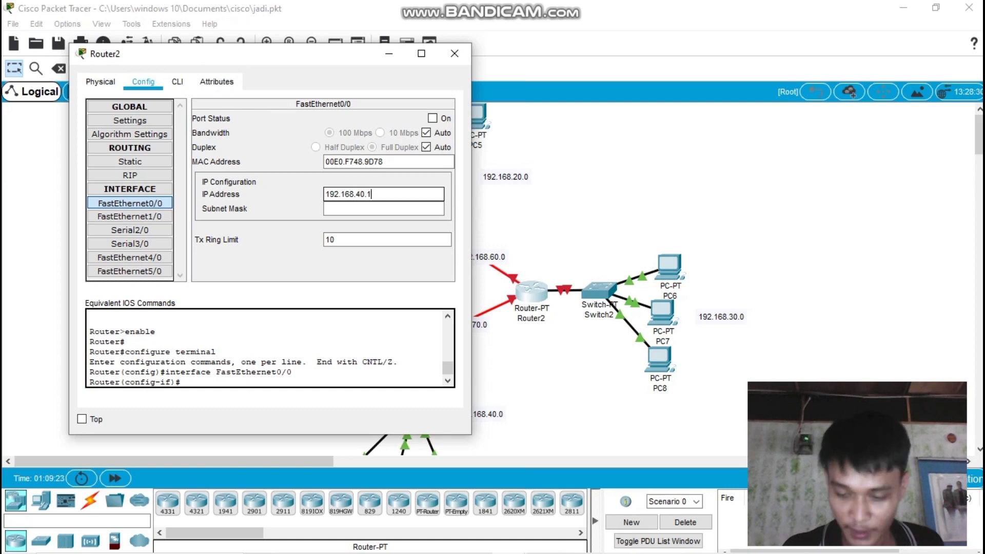
{"action": "key", "text": "BackSpace"}
{"action": "key", "text": "BackSpace"}
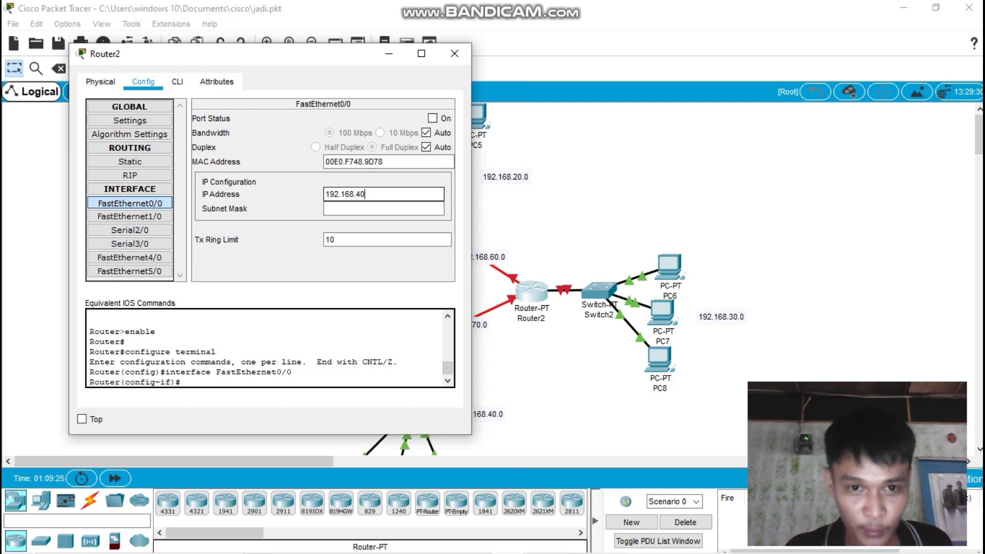
{"action": "key", "text": "BackSpace"}
{"action": "key", "text": "BackSpace"}
{"action": "type", "text": "30"}
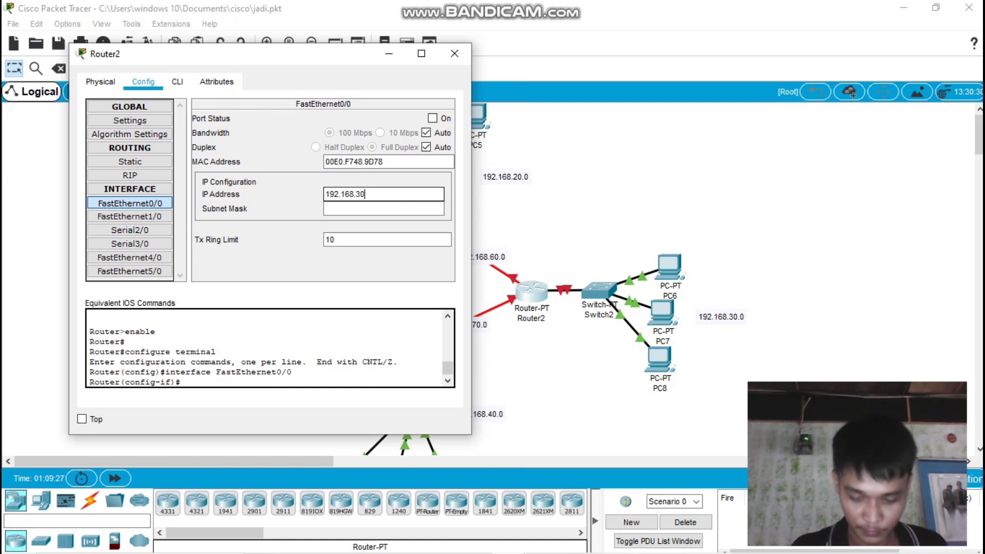
{"action": "type", "text": ".1"}
{"action": "key", "text": "Tab"}
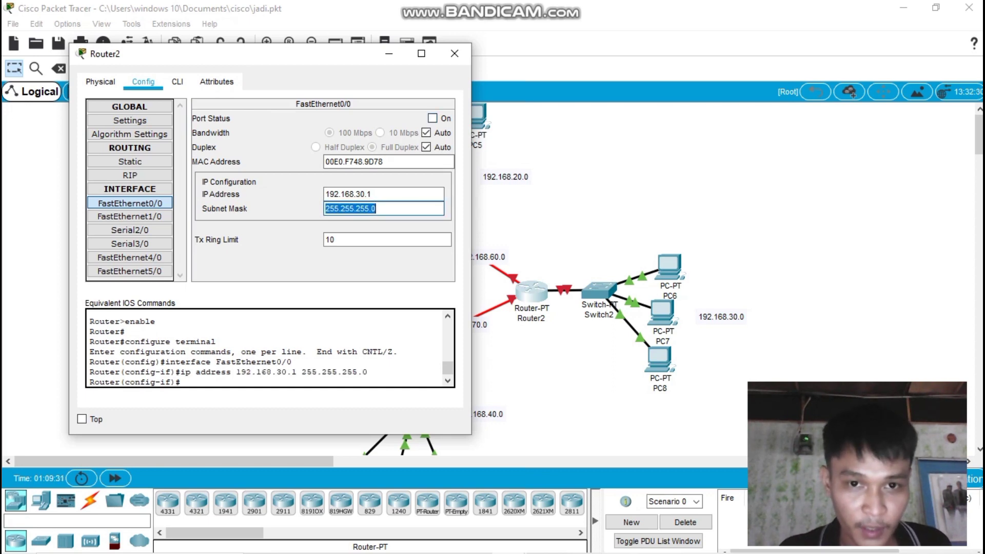
{"action": "left_click", "coordinate": [433, 118]}
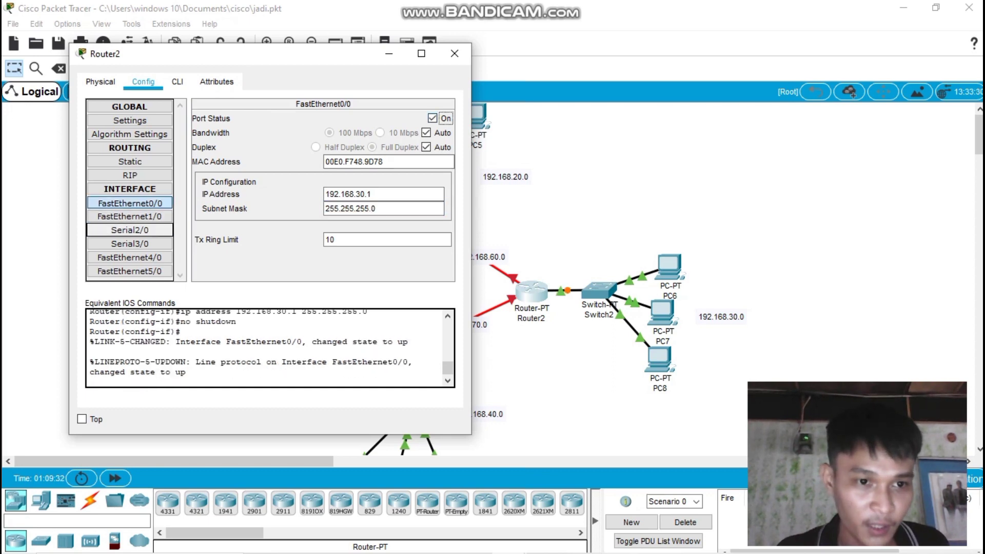
Give Router2's Serial2/0 interface the IP address 192.168.6.2.
{"action": "left_click", "coordinate": [130, 230]}
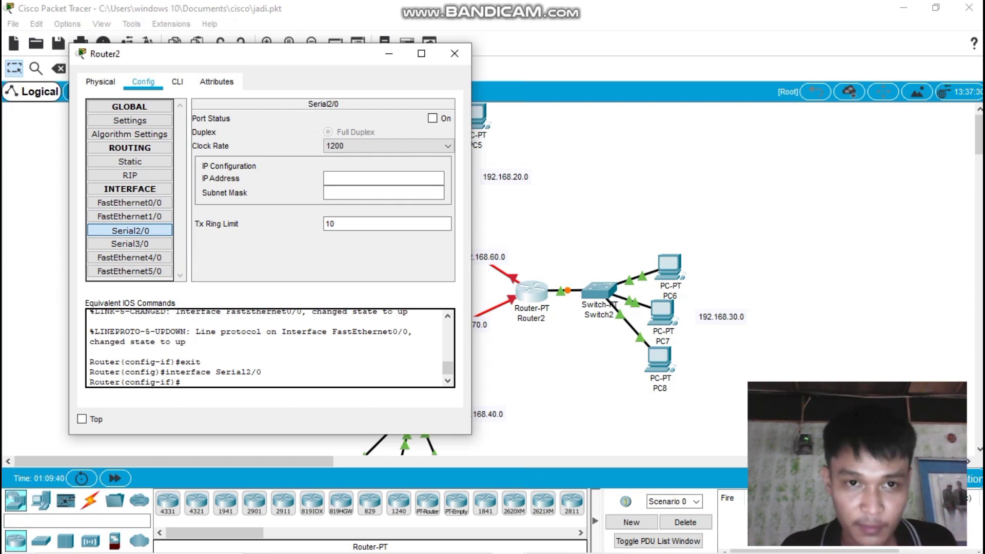
{"action": "left_click_drag", "start_coordinate": [298, 61], "coordinate": [234, 75]}
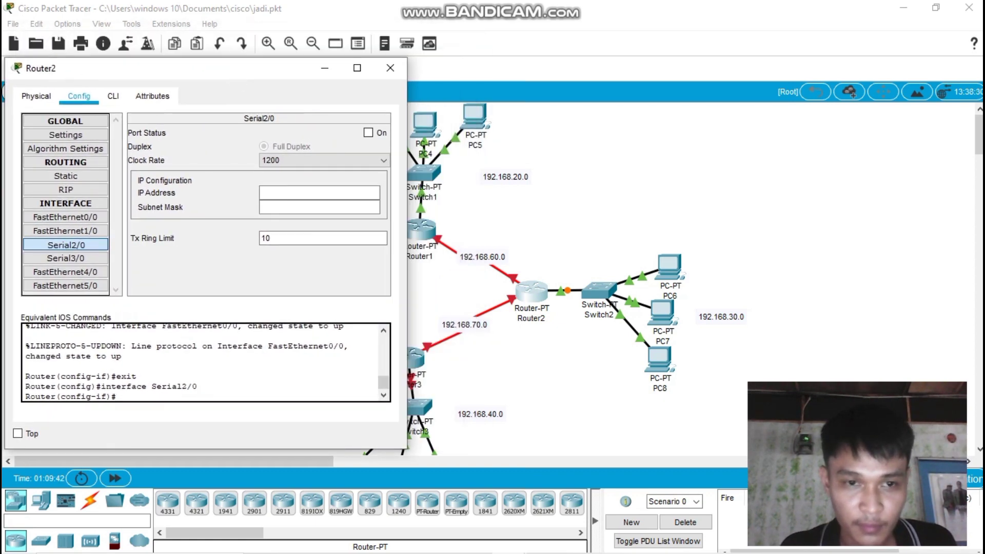
{"action": "left_click", "coordinate": [320, 193]}
{"action": "type", "text": "192.168.40.1"}
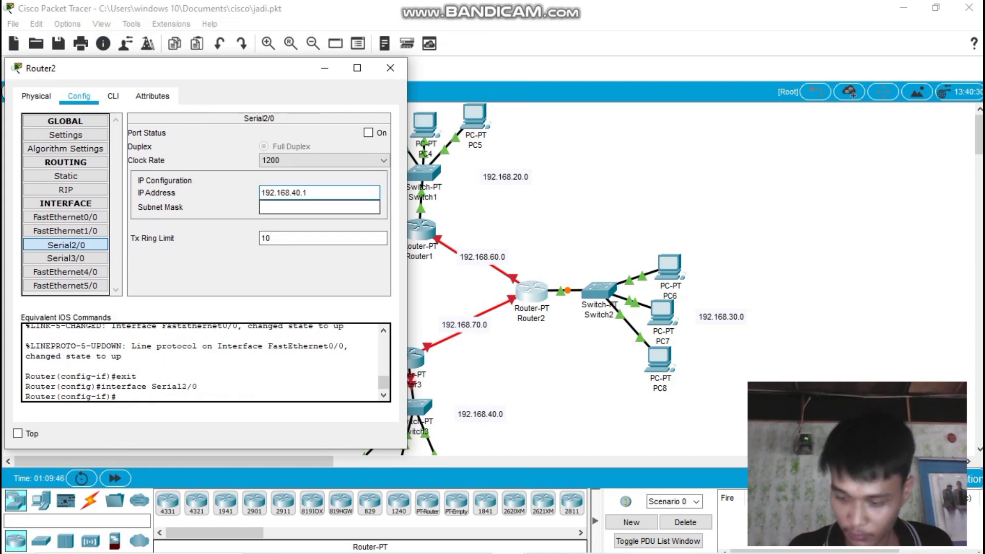
{"action": "key", "text": "BackSpace"}
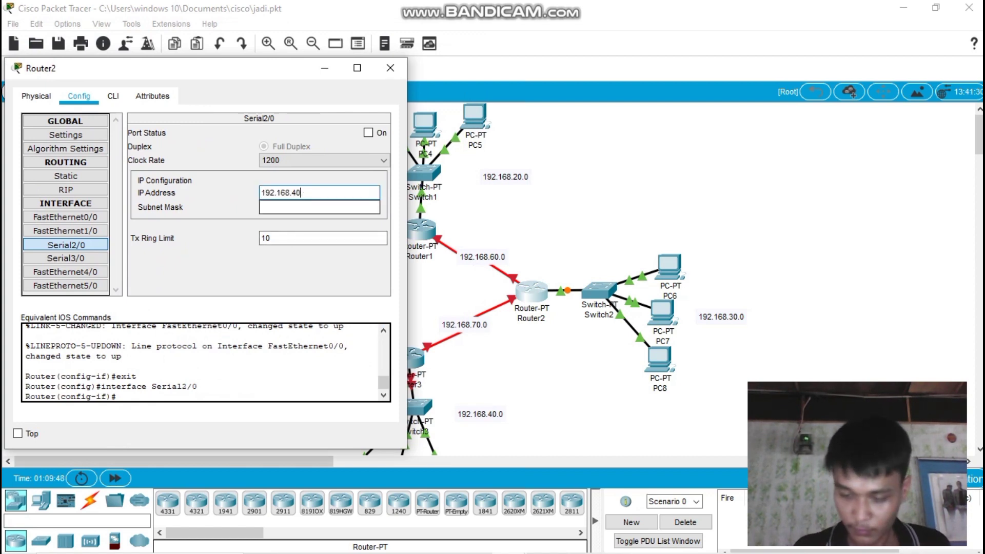
{"action": "key", "text": "BackSpace"}
{"action": "key", "text": "BackSpace"}
{"action": "type", "text": "6"}
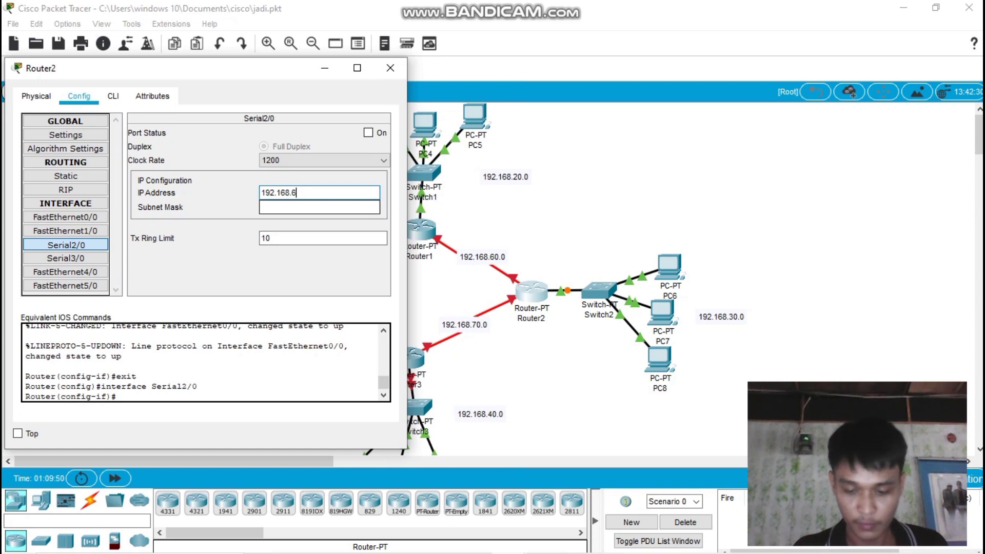
{"action": "type", "text": ".2"}
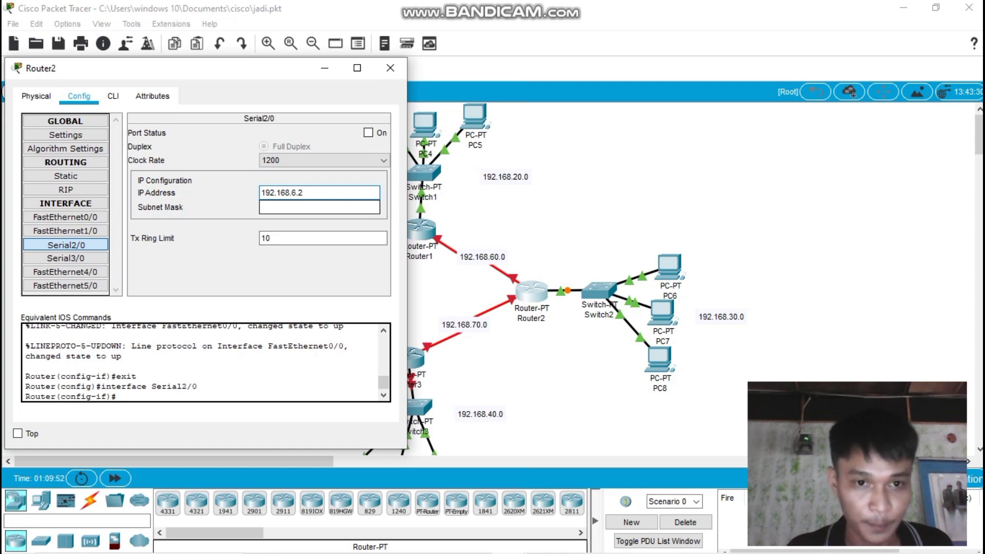
{"action": "key", "text": "Tab"}
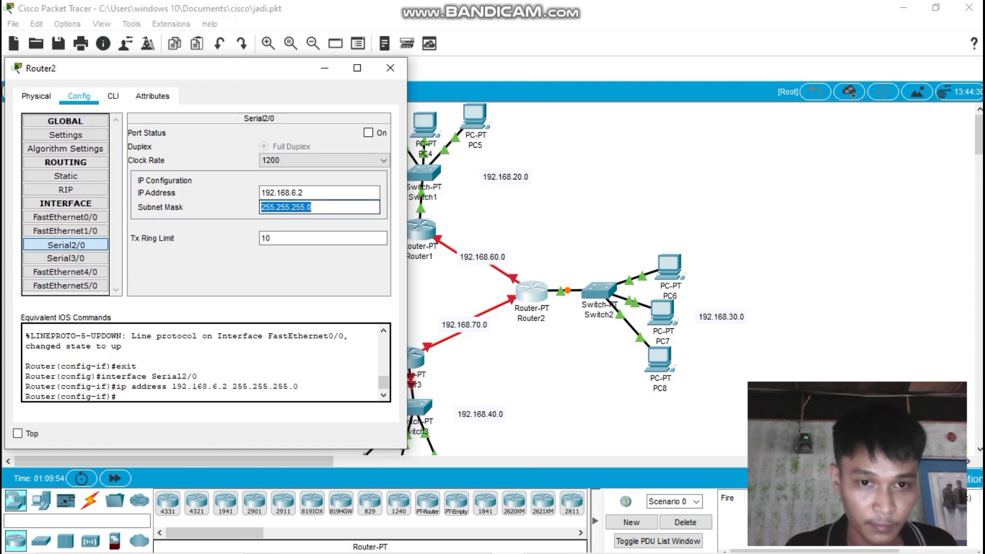
Set the subnet mask of Router2's Serial2/0 interface to 255.255.255.252.
{"action": "left_click", "coordinate": [312, 207]}
{"action": "key", "text": "BackSpace"}
{"action": "type", "text": "252"}
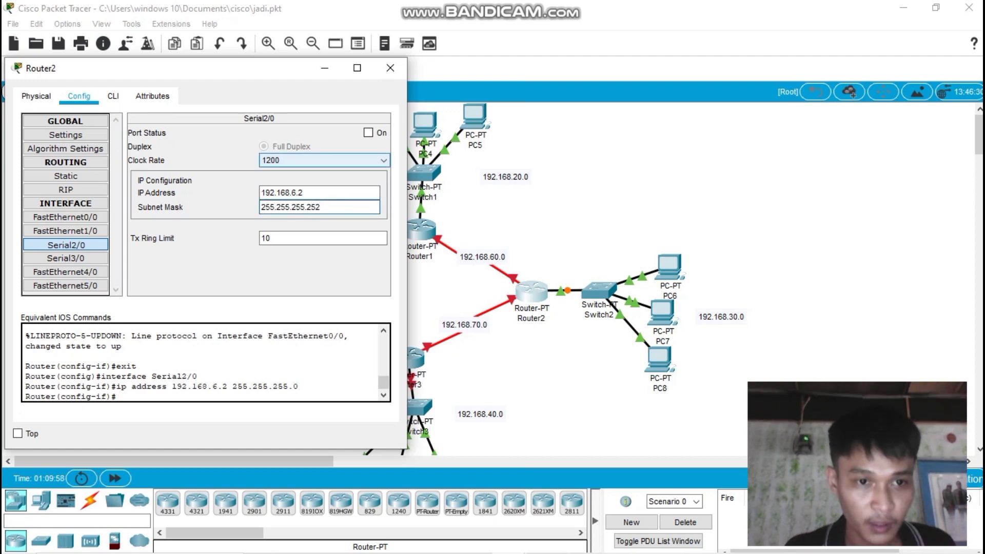
Choose a clock rate of 64000 for Router2's Serial2/0 interface and turn on its port.
{"action": "left_click", "coordinate": [323, 160]}
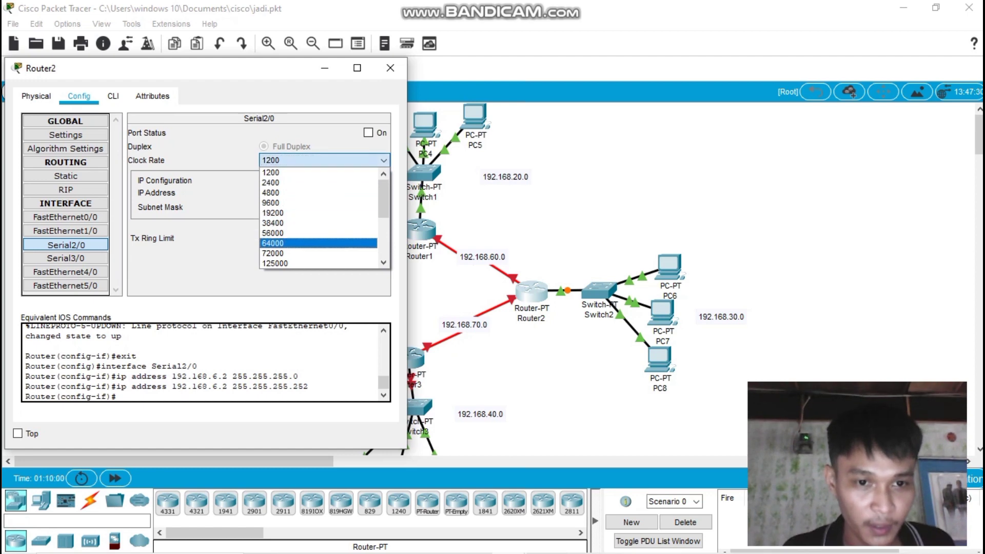
{"action": "left_click", "coordinate": [308, 244]}
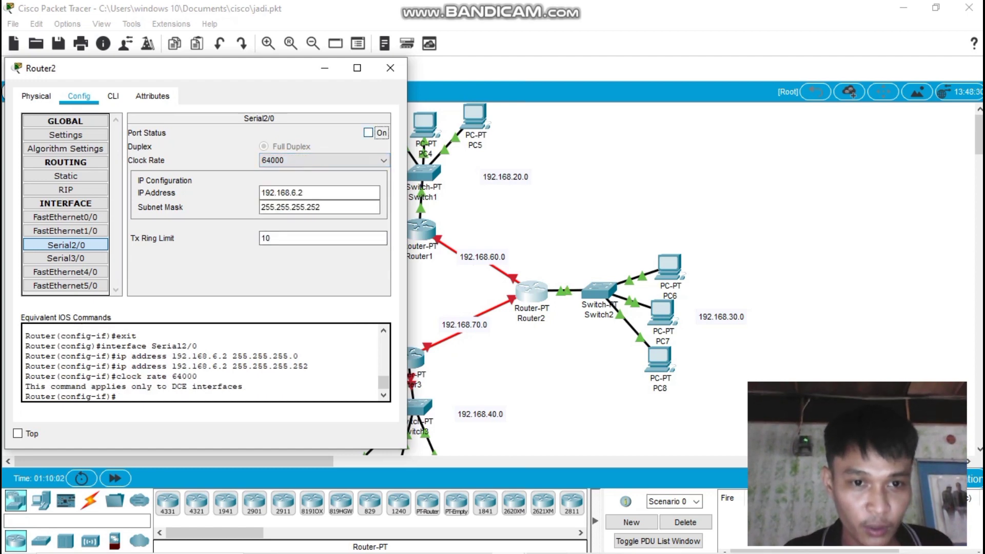
{"action": "left_click", "coordinate": [369, 133]}
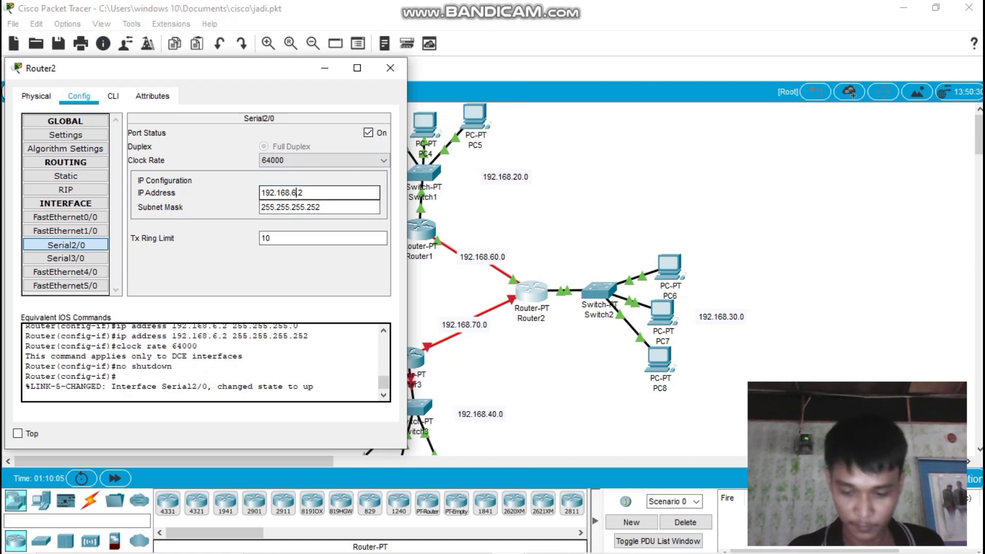
Correct the IP address of Router2's Serial2/0 interface to 192.168.60.2.
{"action": "left_click", "coordinate": [298, 192]}
{"action": "type", "text": "0"}
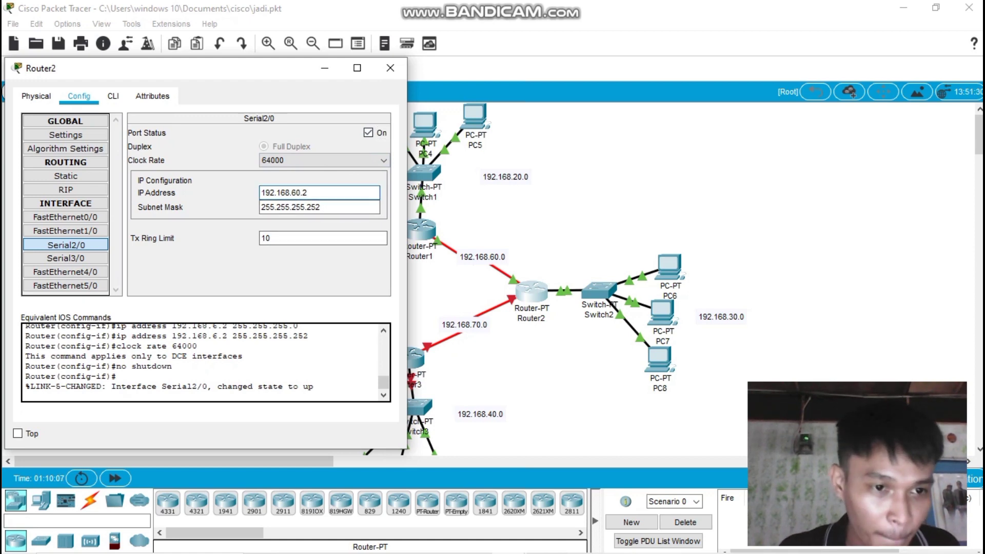
{"action": "key", "text": "Return"}
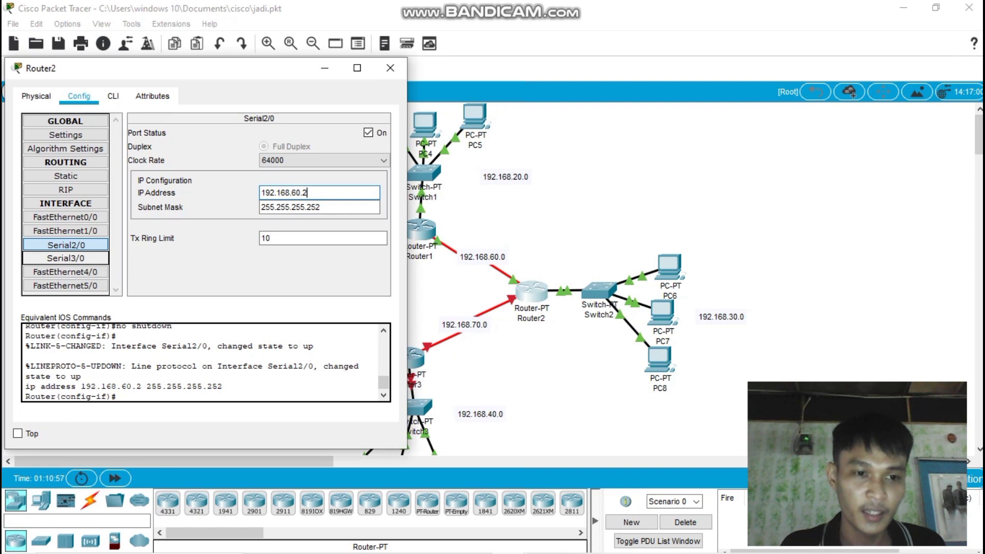
Give Router2's Serial3/0 interface the IP address 192.168.70.1.
{"action": "left_click", "coordinate": [66, 258]}
{"action": "left_click", "coordinate": [319, 192]}
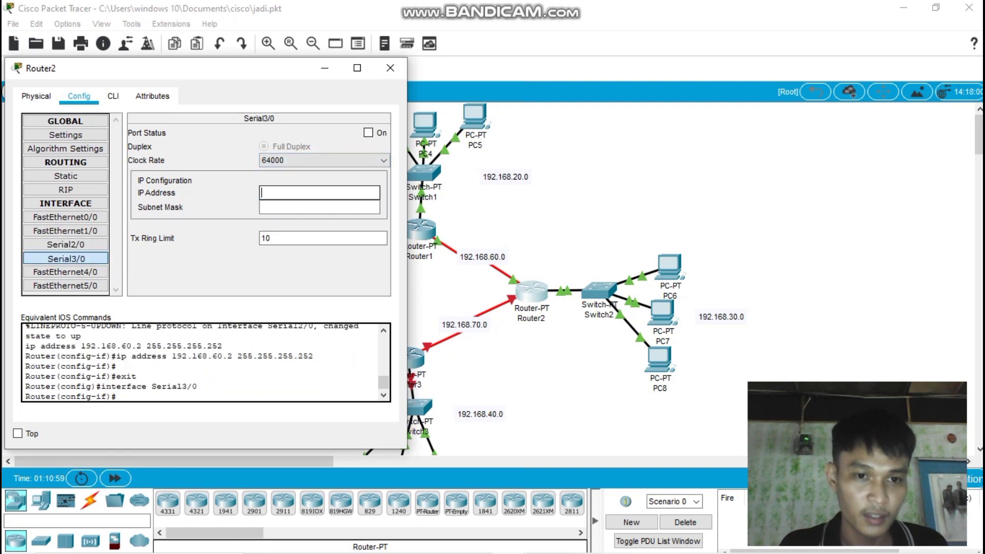
{"action": "type", "text": "192.168.40.1"}
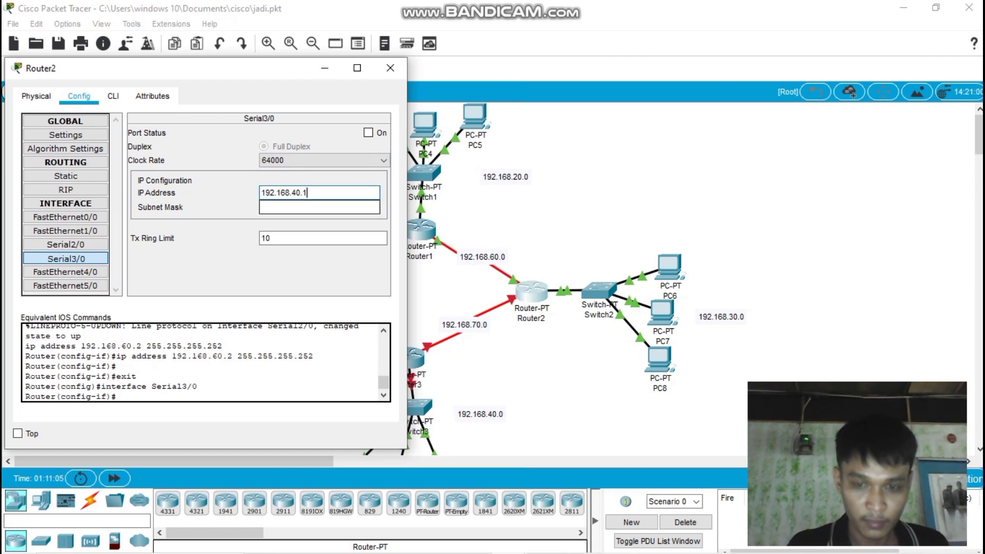
{"action": "key", "text": "BackSpace"}
{"action": "key", "text": "BackSpace"}
{"action": "key", "text": "BackSpace"}
{"action": "key", "text": "BackSpace"}
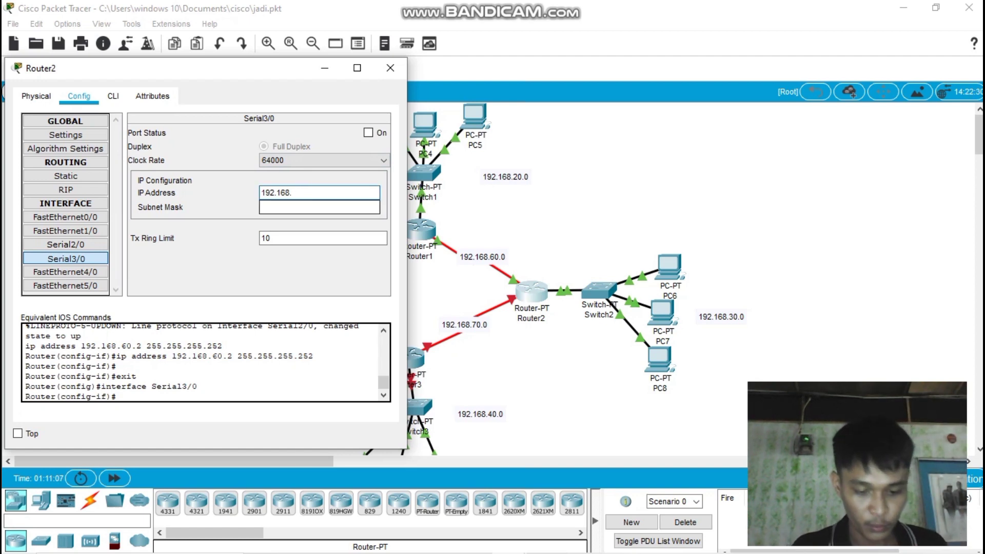
{"action": "type", "text": "70.1"}
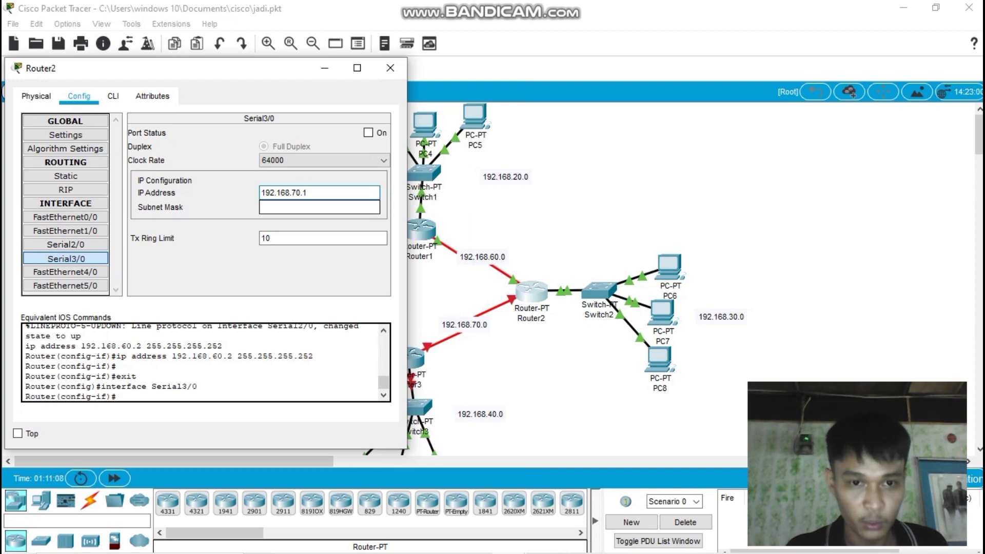
{"action": "key", "text": "Tab"}
Set the subnet mask of Router2's Serial3/0 interface to 255.255.255.252, turn on its port, and close the router's configuration.
{"action": "key", "text": "End"}
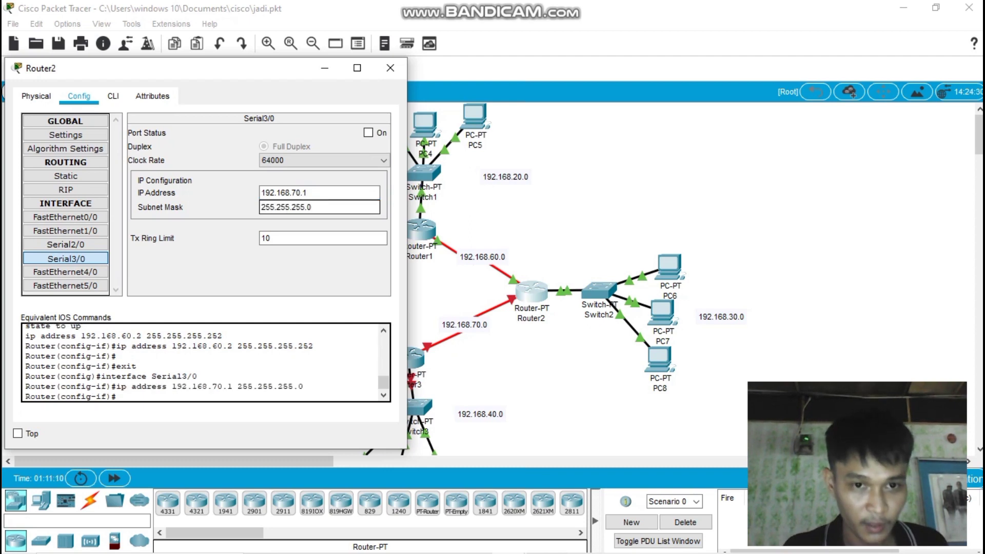
{"action": "key", "text": "BackSpace"}
{"action": "type", "text": "252"}
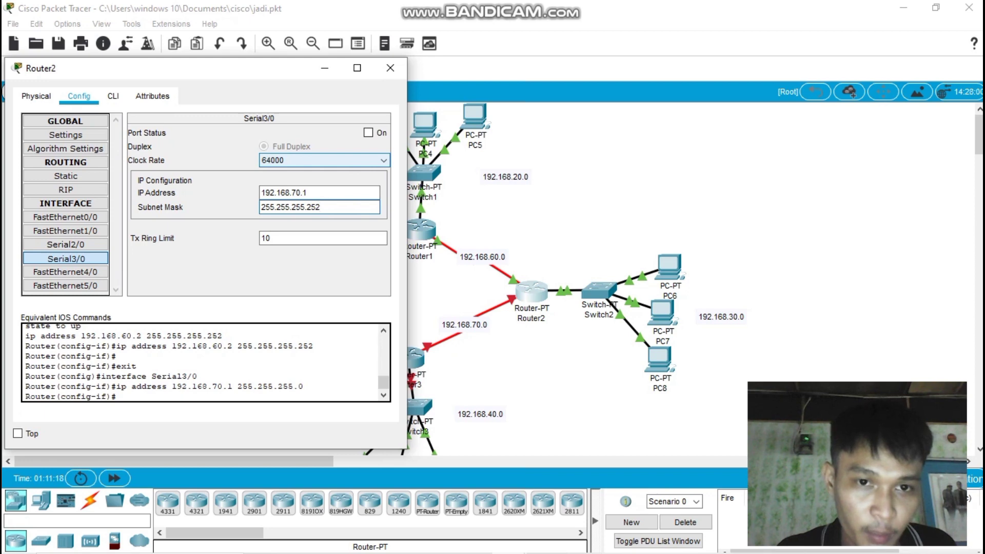
{"action": "key", "text": "Return"}
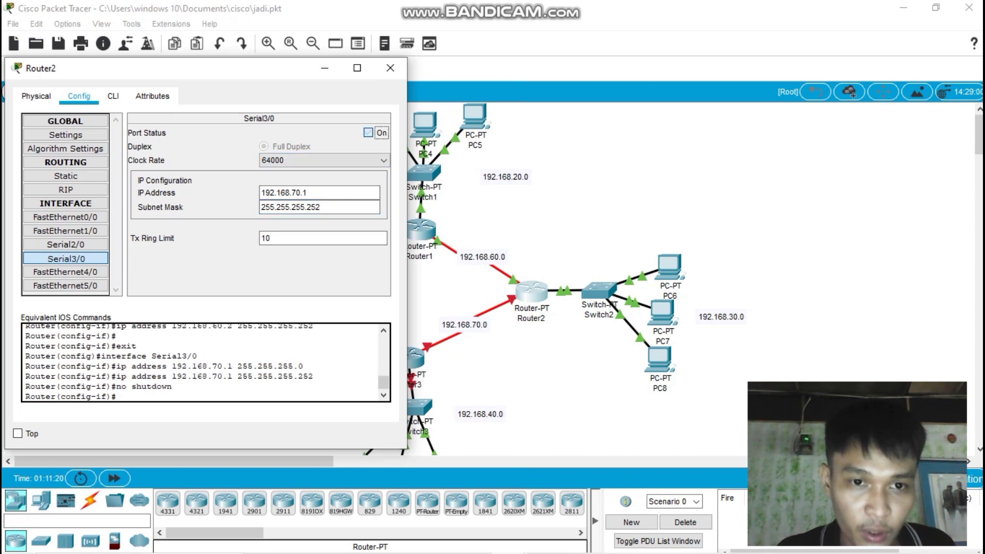
{"action": "left_click", "coordinate": [368, 132]}
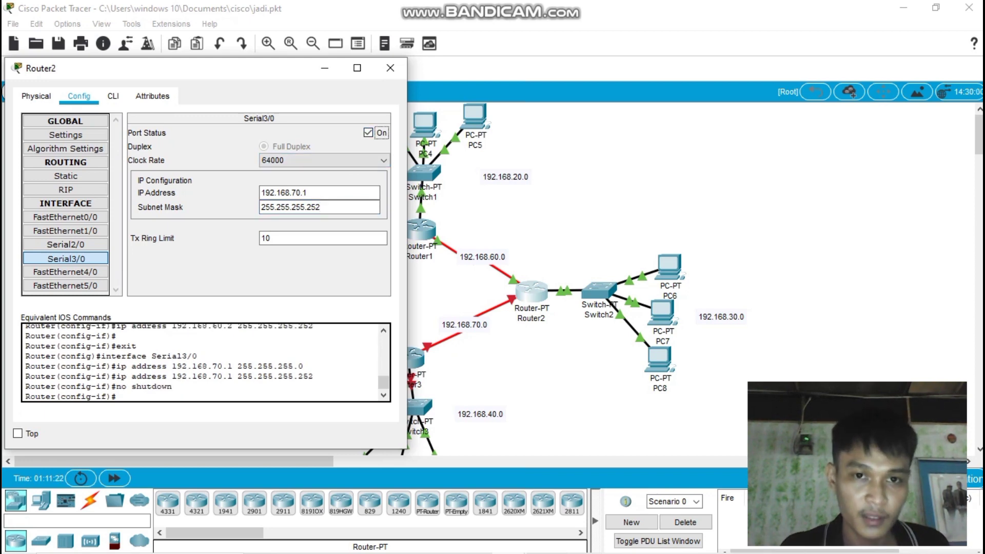
{"action": "left_click", "coordinate": [390, 67]}
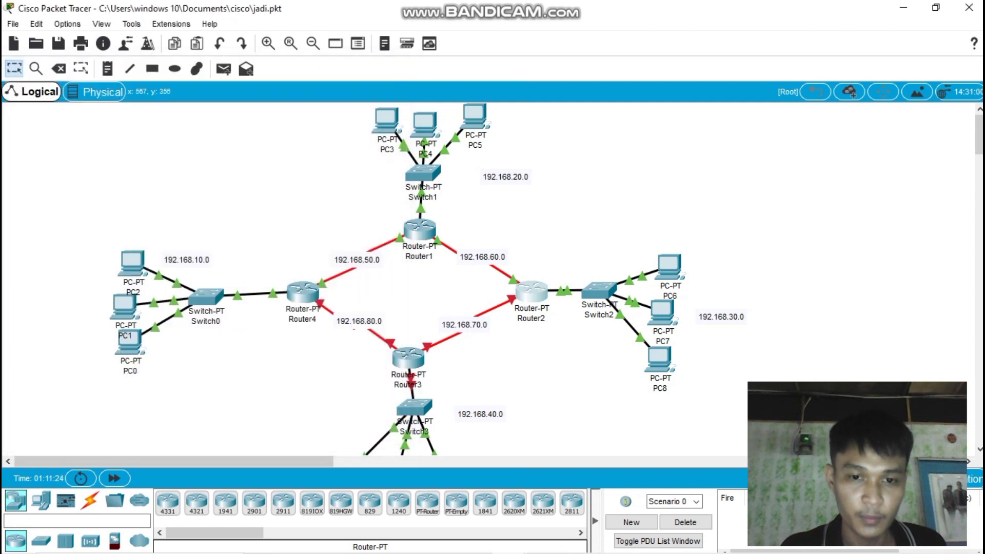
Give Router3's FastEthernet0/0 interface the IP address 192.168.40.1 with subnet mask 255.255.255.0 and turn on its port.
{"action": "left_click", "coordinate": [408, 357]}
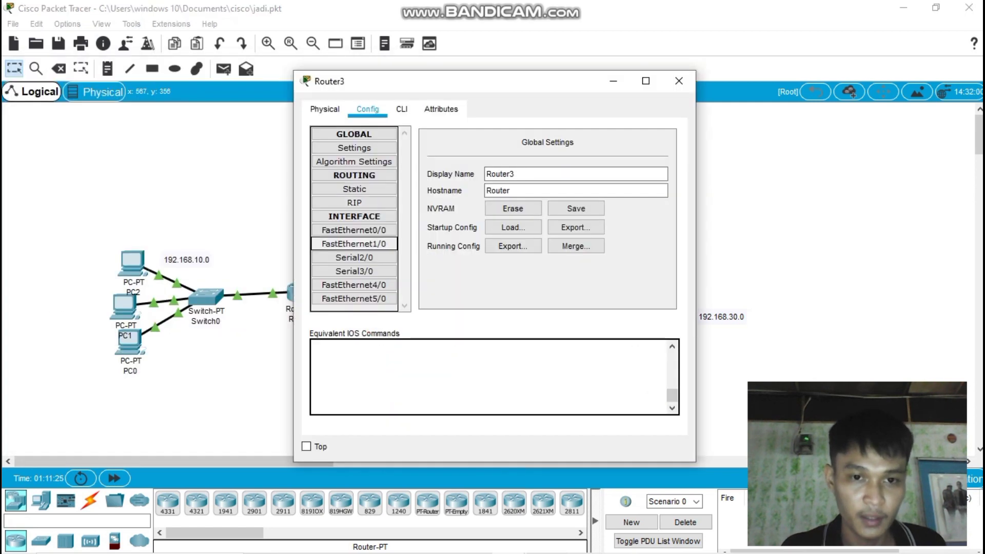
{"action": "left_click", "coordinate": [354, 231]}
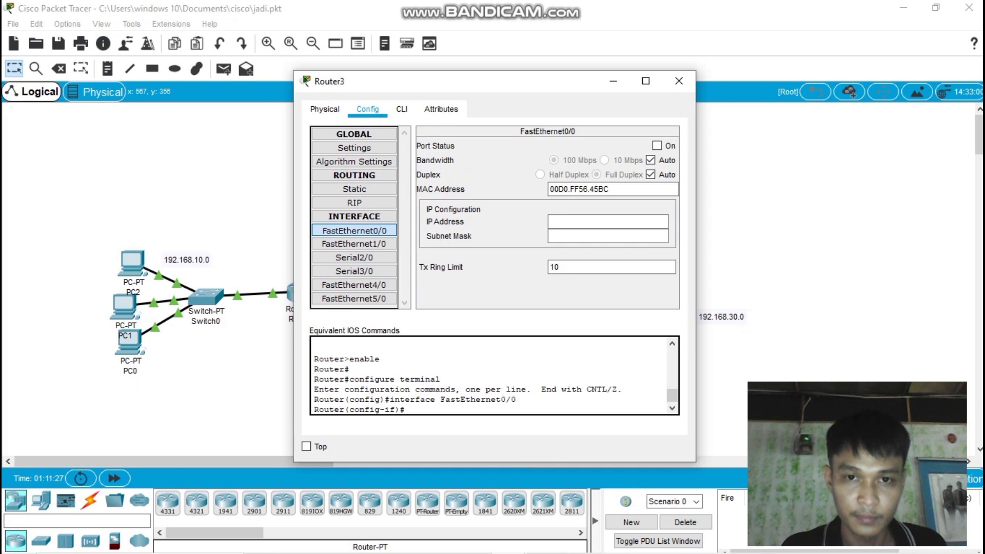
{"action": "left_click_drag", "start_coordinate": [560, 81], "coordinate": [761, 58]}
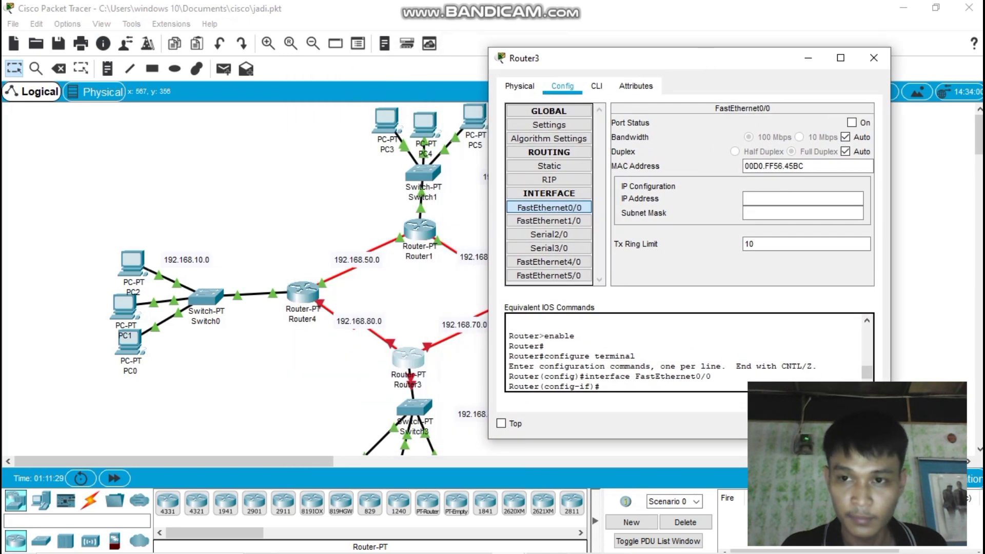
{"action": "left_click", "coordinate": [803, 198]}
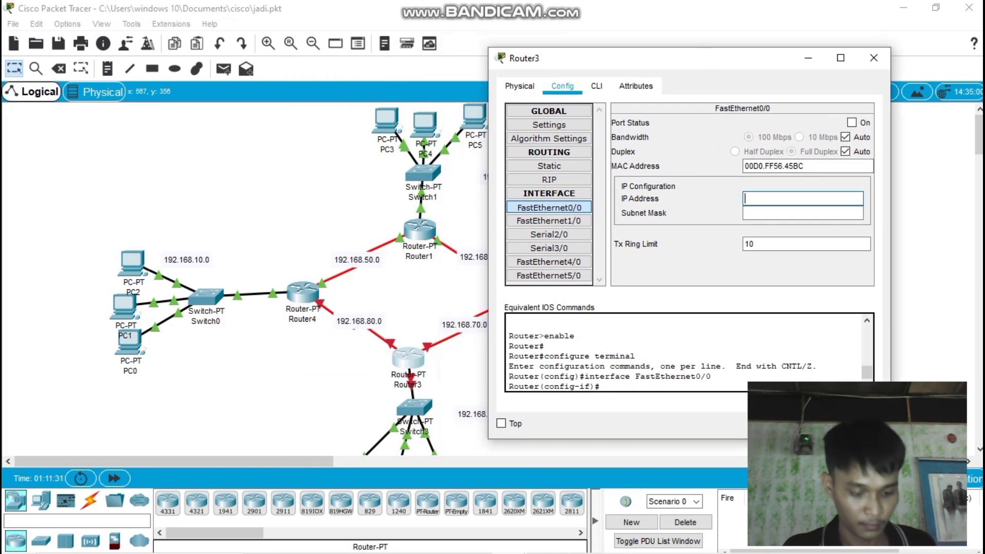
{"action": "type", "text": "192.168.40.1"}
{"action": "scroll", "coordinate": [247, 277], "scroll_direction": "down", "scroll_amount": 1}
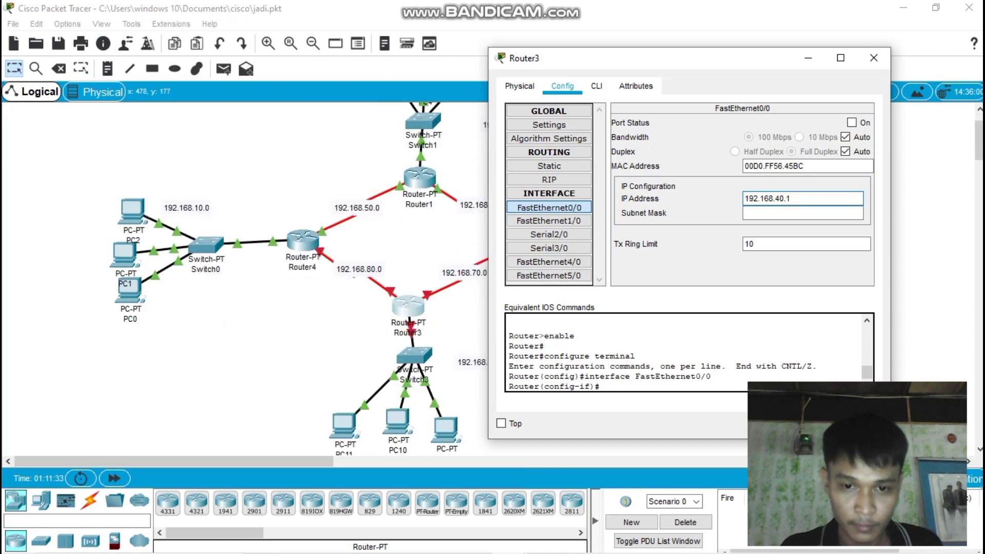
{"action": "left_click_drag", "start_coordinate": [641, 58], "coordinate": [684, 48]}
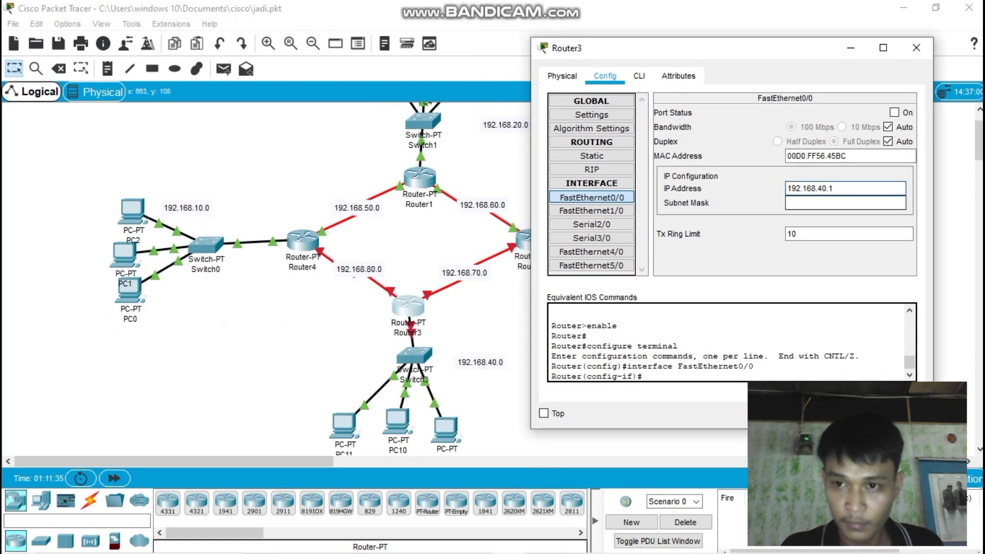
{"action": "key", "text": "Tab"}
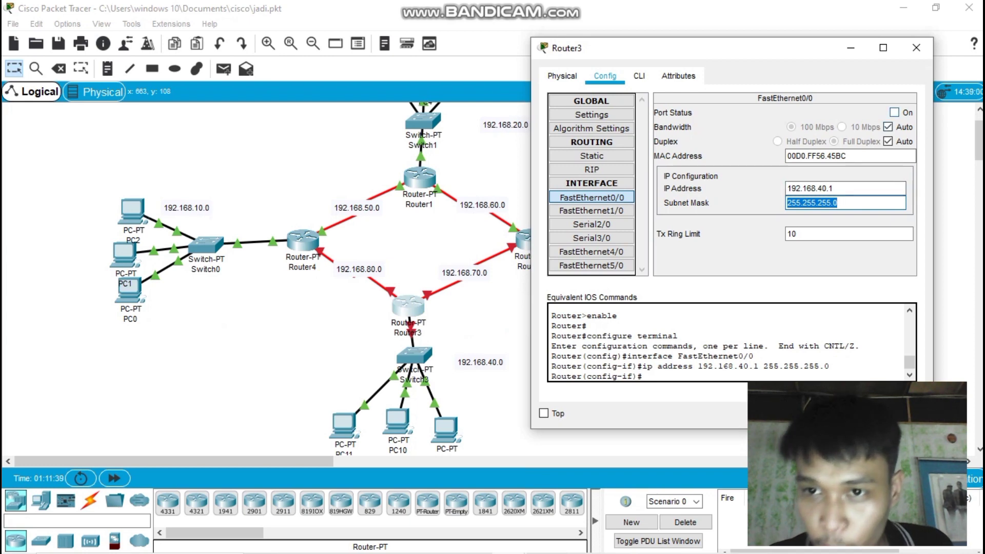
{"action": "left_click", "coordinate": [895, 113]}
Give Router3's Serial2/0 interface the IP address 192.168.70.2.
{"action": "left_click", "coordinate": [592, 225]}
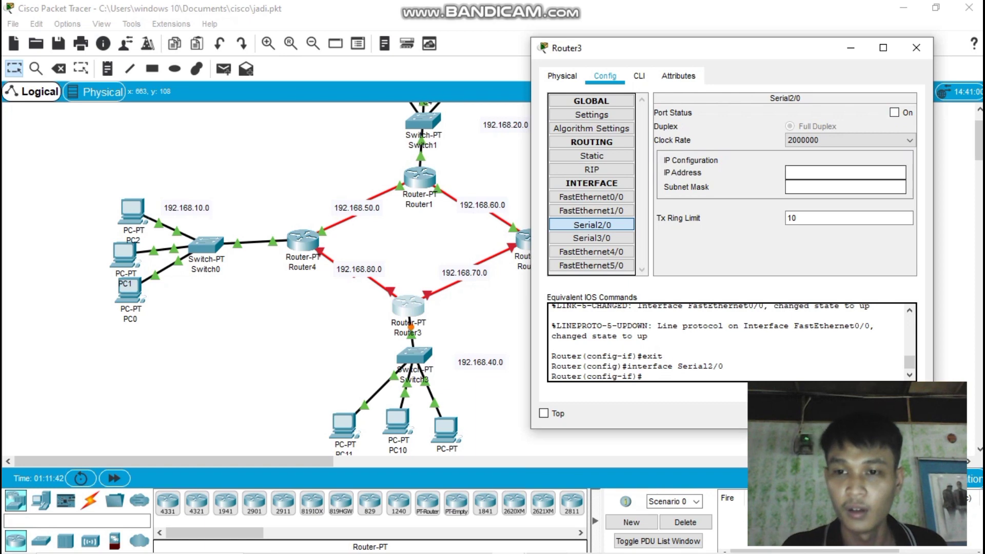
{"action": "left_click", "coordinate": [845, 173]}
{"action": "type", "text": "192.168.40.1"}
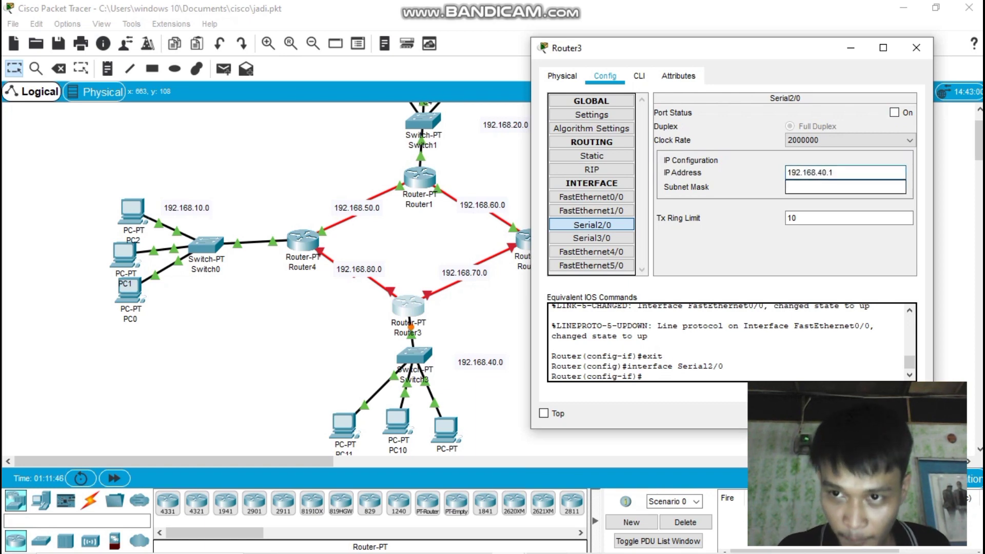
{"action": "key", "text": "BackSpace"}
{"action": "key", "text": "BackSpace"}
{"action": "key", "text": "BackSpace"}
{"action": "key", "text": "BackSpace"}
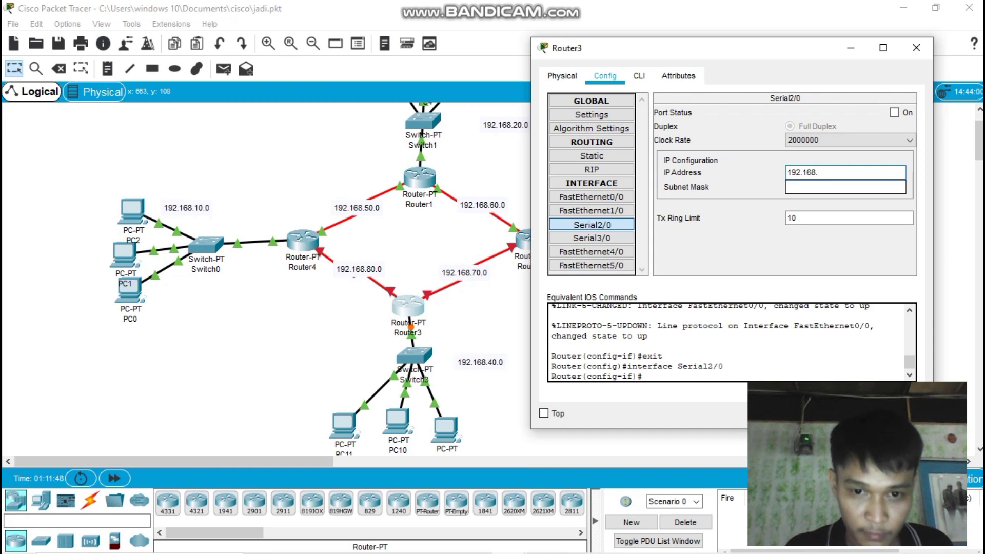
{"action": "type", "text": "70"}
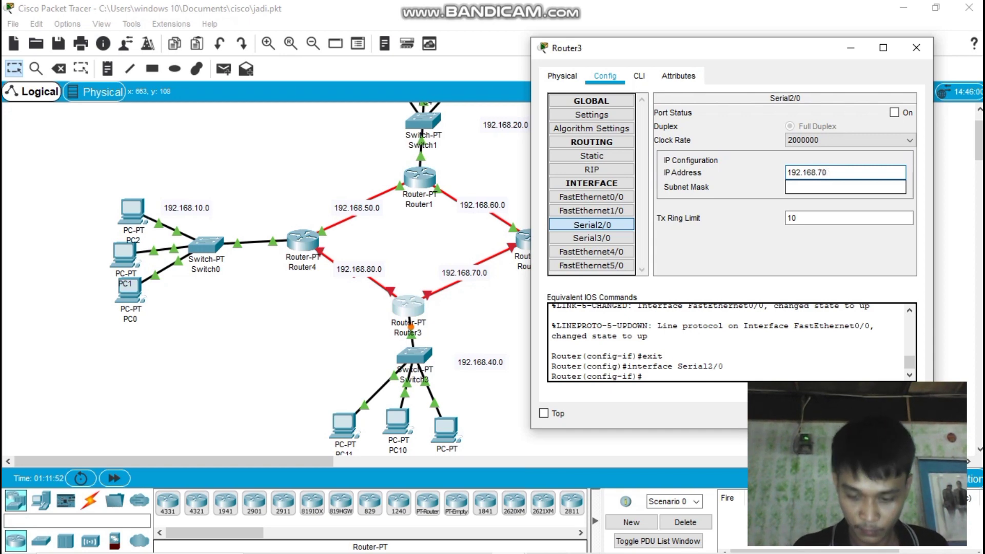
{"action": "type", "text": "."}
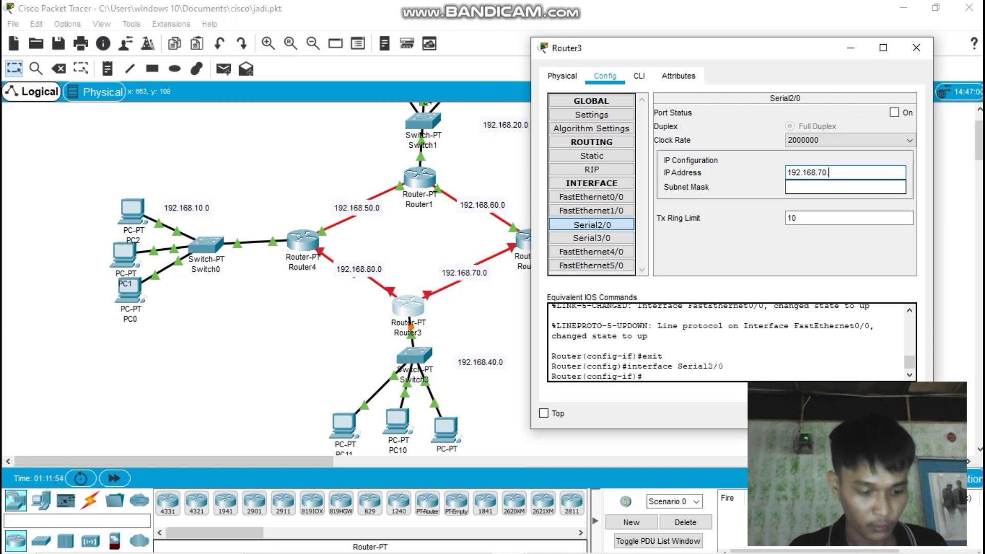
{"action": "type", "text": "2"}
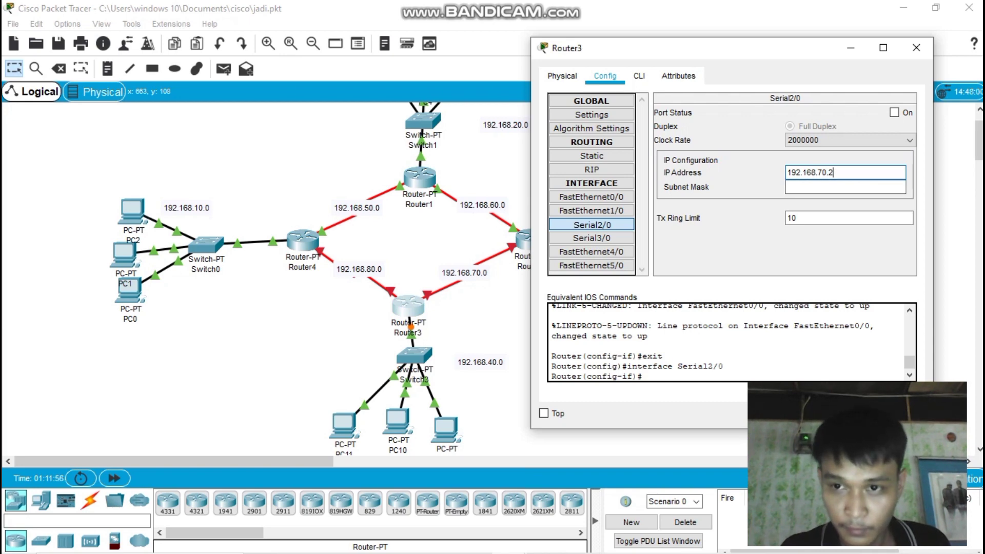
Set the subnet mask of Router3's Serial2/0 interface to 255.255.255.252 and turn on its port.
{"action": "key", "text": "Tab"}
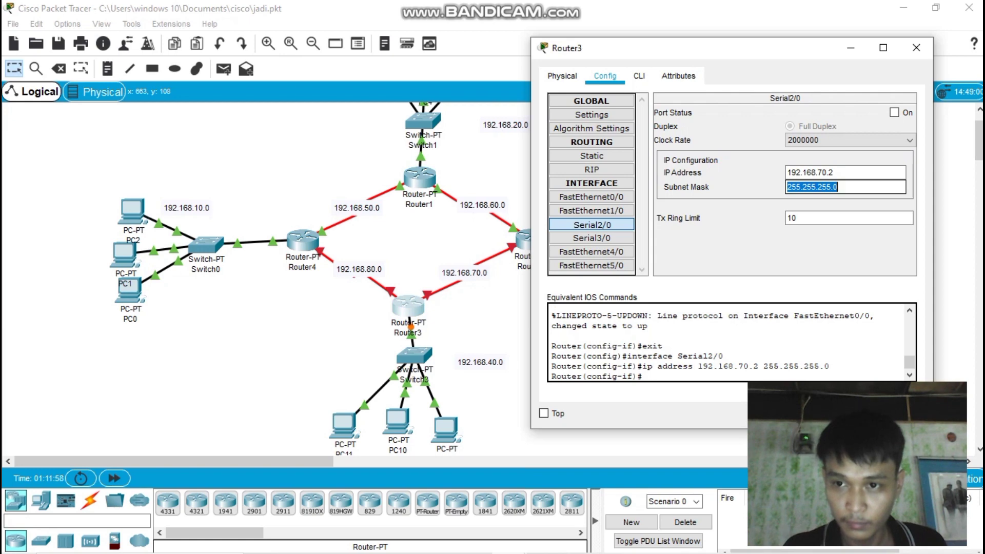
{"action": "key", "text": "Return"}
{"action": "type", "text": "252"}
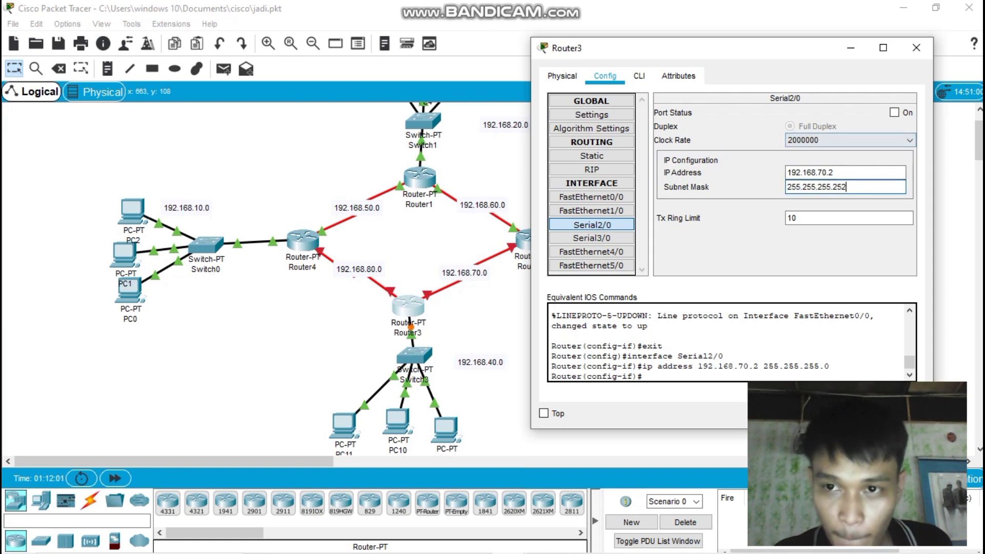
{"action": "left_click", "coordinate": [895, 112]}
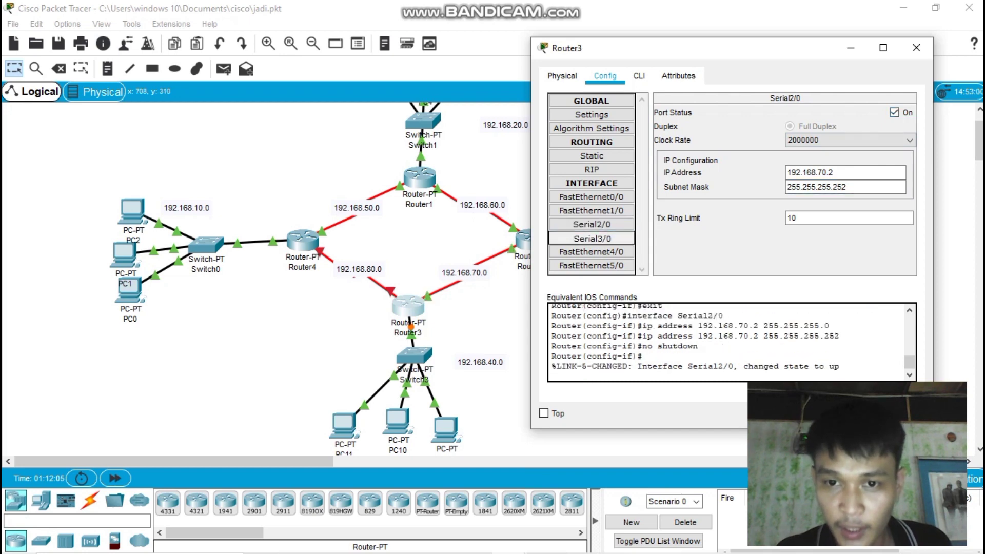
Give Router3's Serial3/0 interface the IP address 192.168.80.1.
{"action": "left_click", "coordinate": [591, 238]}
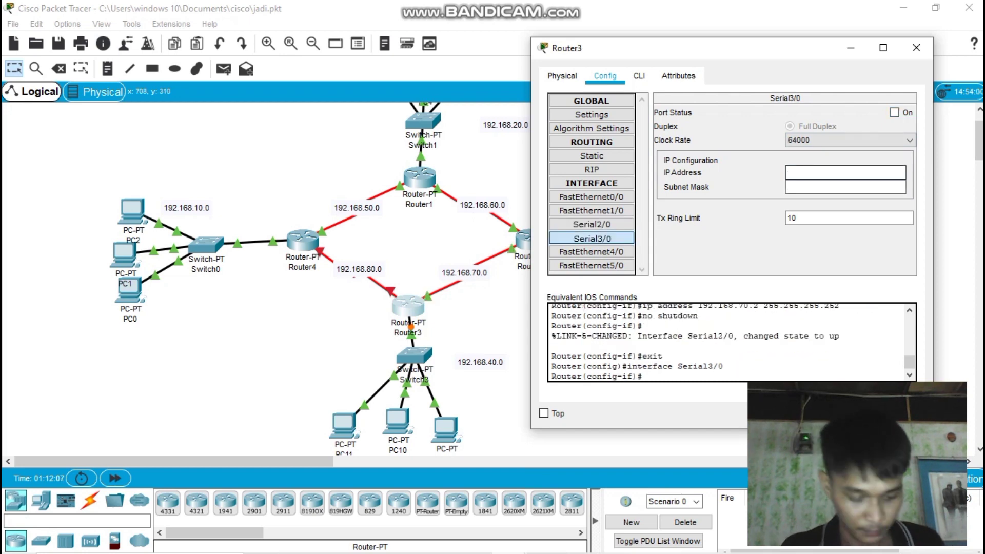
{"action": "type", "text": "192.168.40.1"}
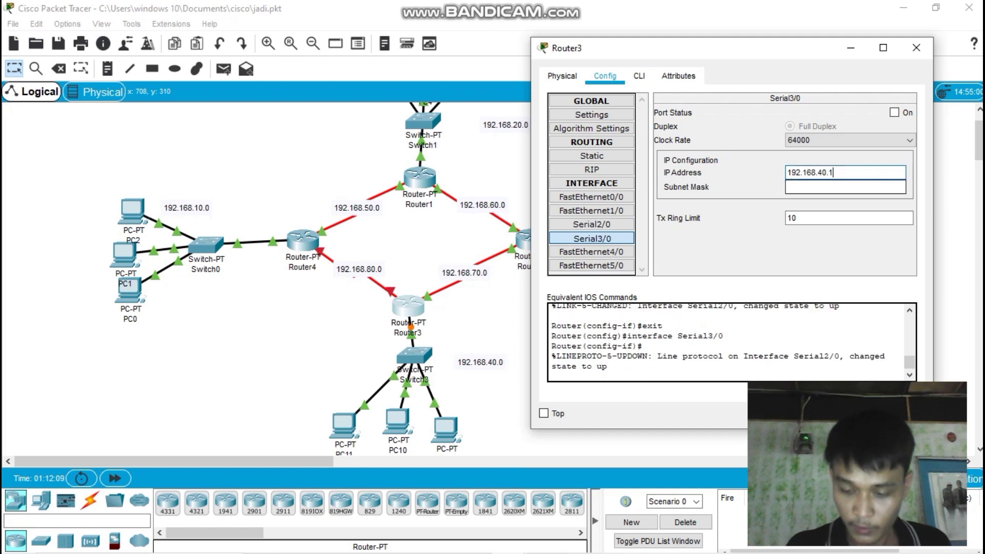
{"action": "key", "text": "BackSpace"}
{"action": "key", "text": "BackSpace"}
{"action": "key", "text": "BackSpace"}
{"action": "key", "text": "BackSpace"}
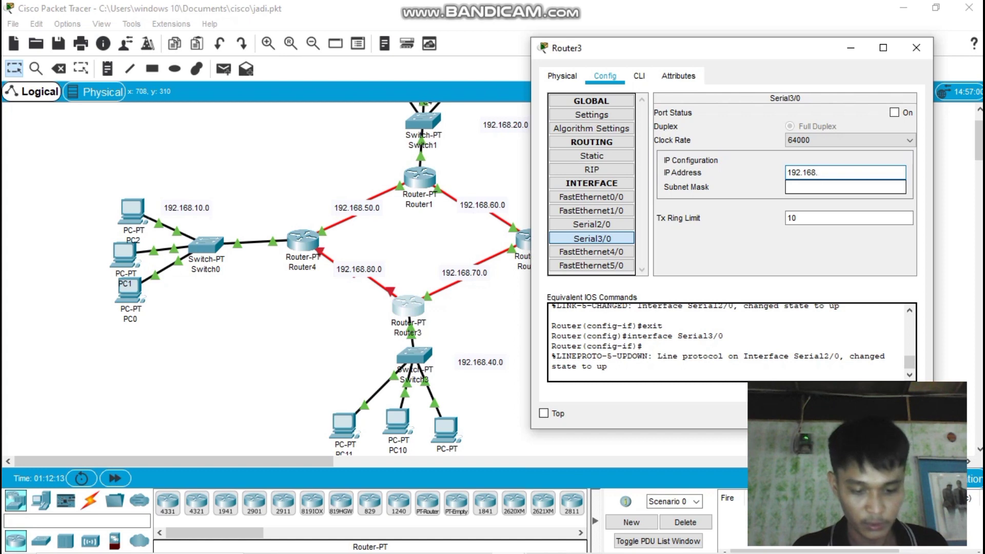
{"action": "type", "text": "80.1"}
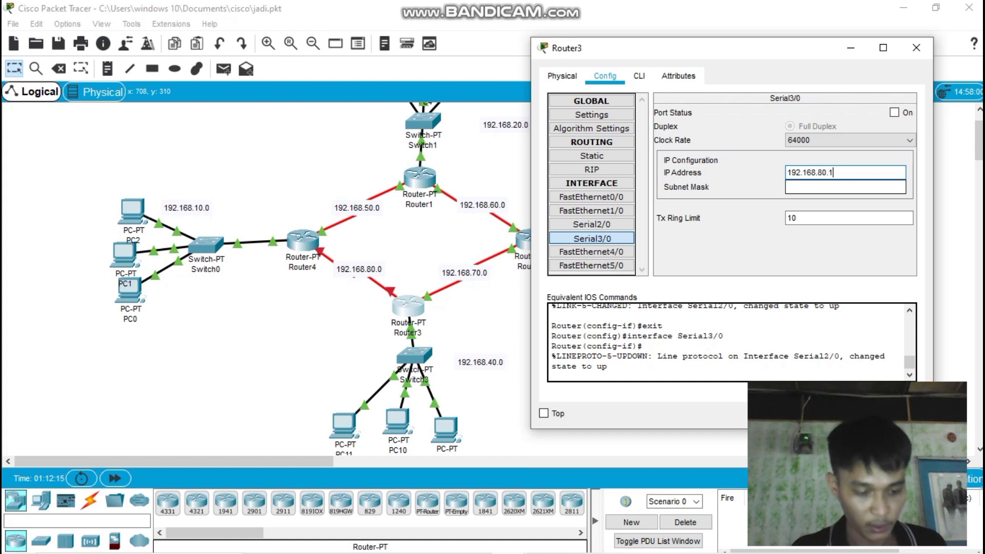
Set the subnet mask of Router3's Serial3/0 interface to 255.255.255.252, turn on its port, and close the router's configuration.
{"action": "key", "text": "Tab"}
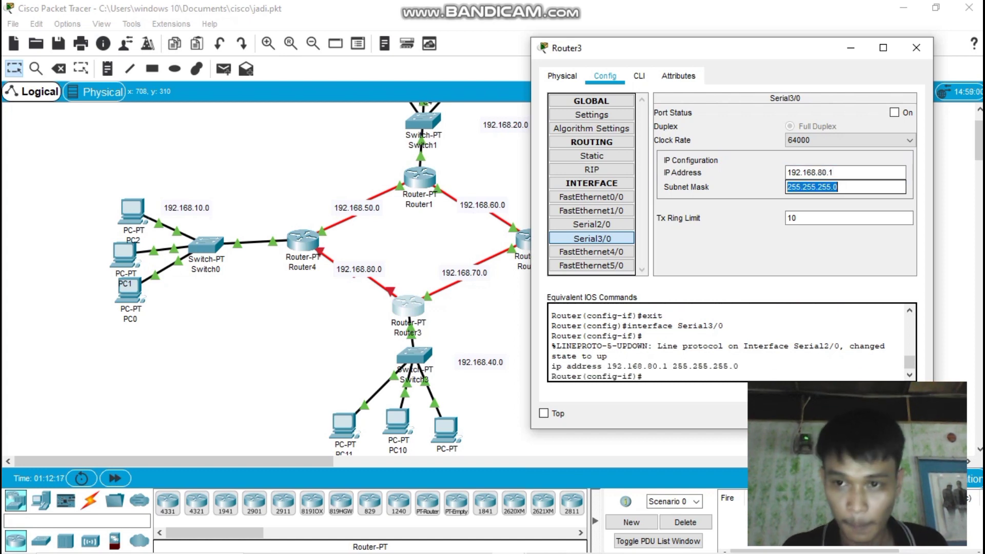
{"action": "key", "text": "BackSpace"}
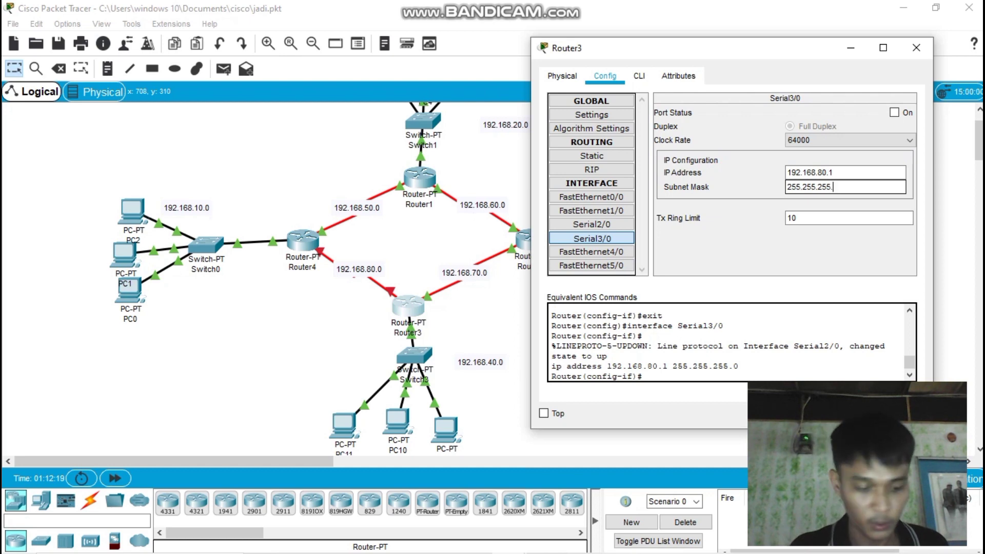
{"action": "type", "text": "252"}
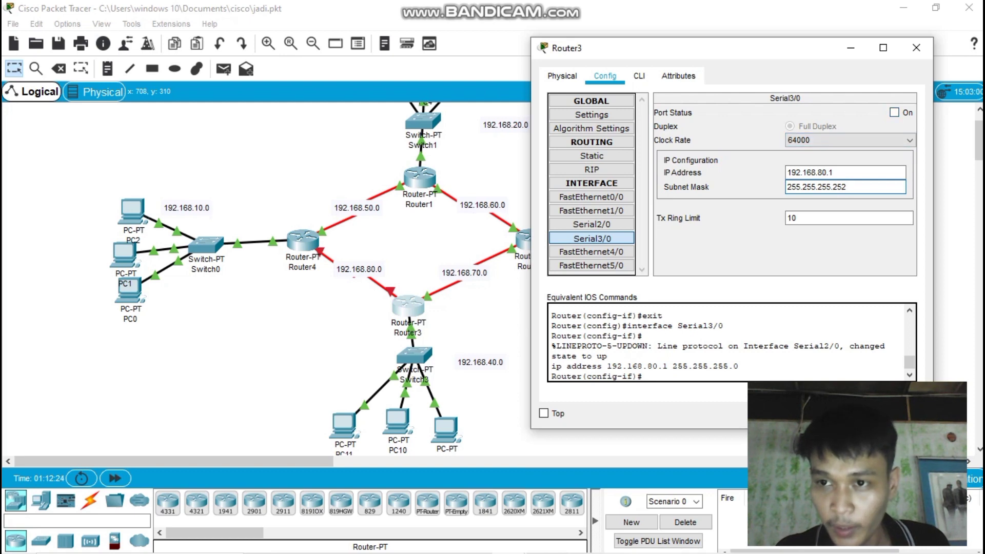
{"action": "left_click", "coordinate": [895, 112]}
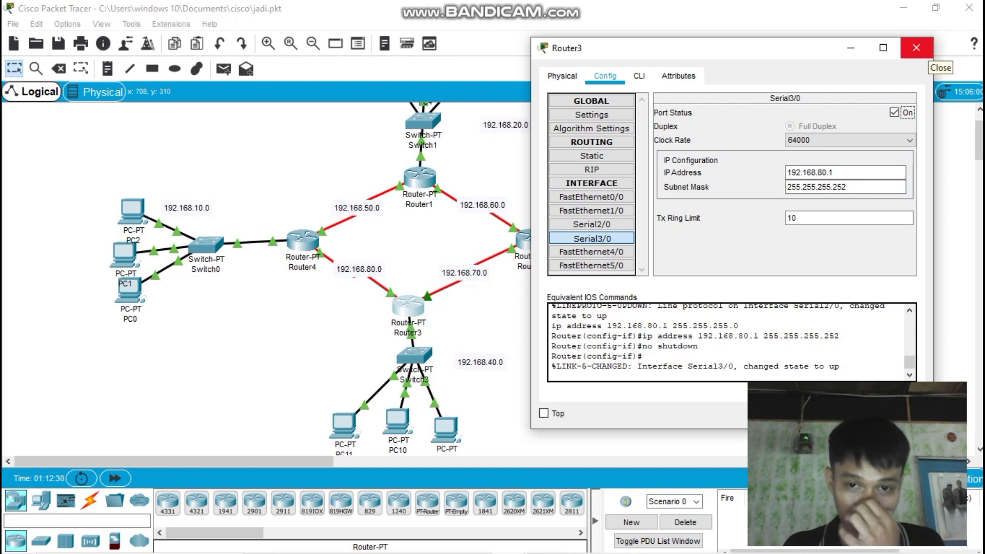
{"action": "left_click", "coordinate": [916, 47]}
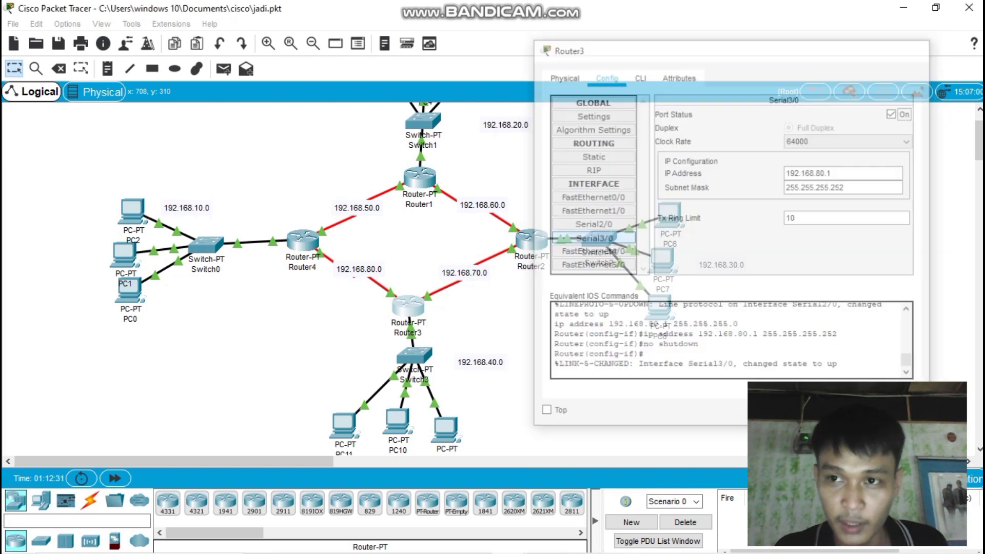
Add the network 192.168.10.0 to Router4's RIP routing.
{"action": "mouse_move", "coordinate": [304, 242]}
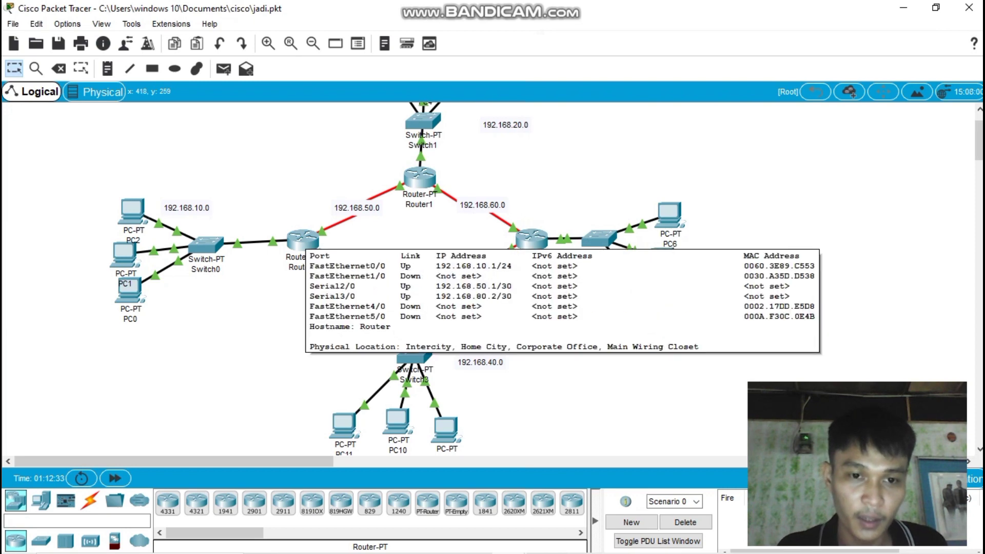
{"action": "left_click", "coordinate": [303, 241]}
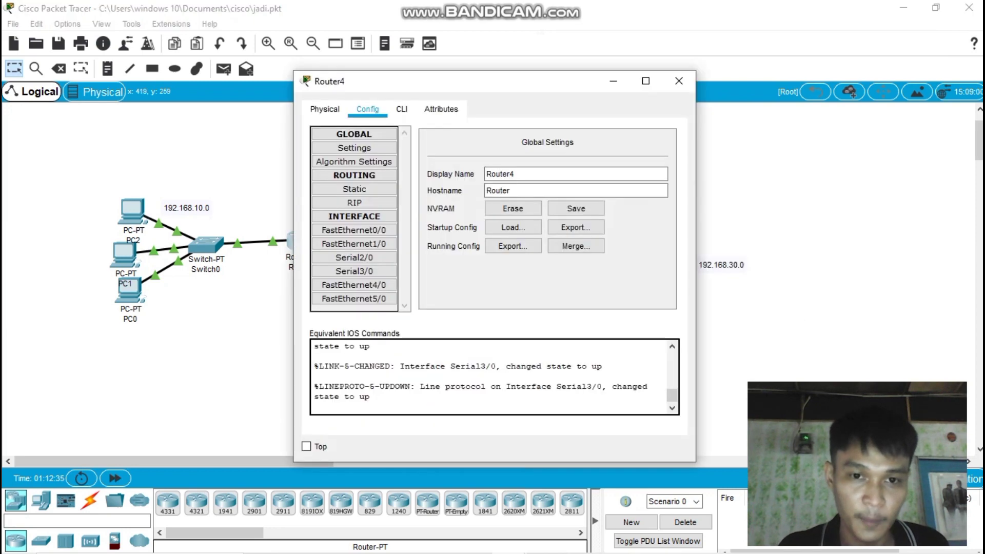
{"action": "left_click_drag", "start_coordinate": [505, 93], "coordinate": [615, 94]}
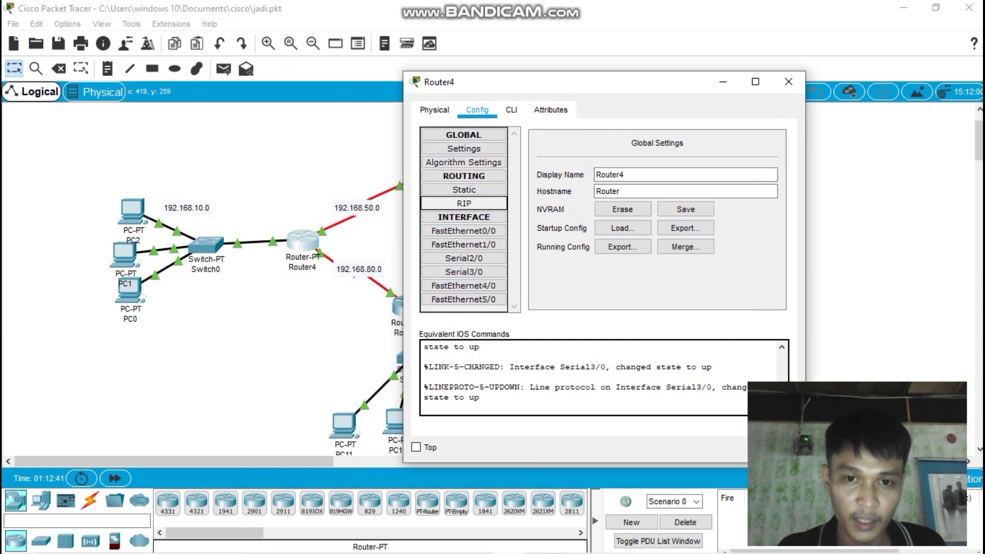
{"action": "left_click", "coordinate": [464, 204]}
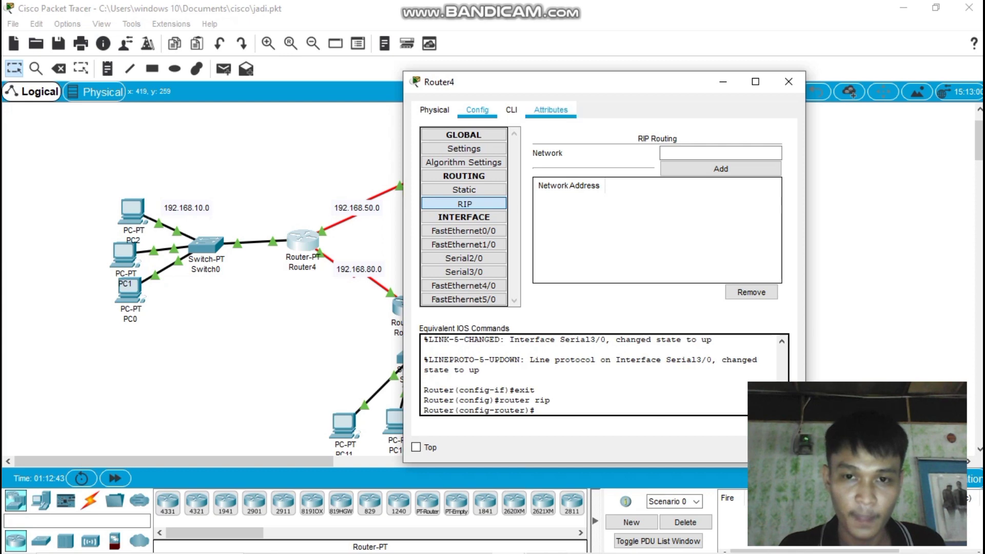
{"action": "left_click_drag", "start_coordinate": [579, 85], "coordinate": [661, 82]}
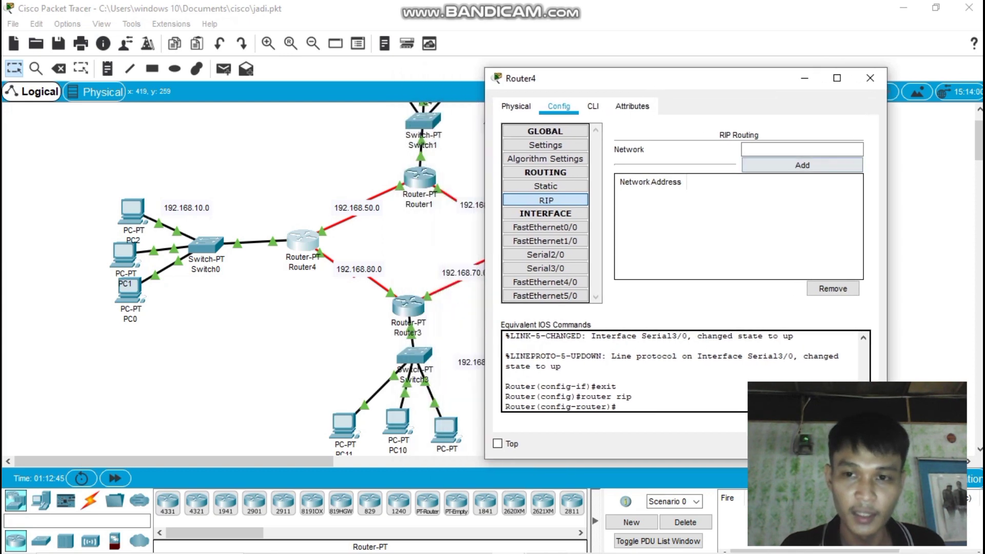
{"action": "left_click", "coordinate": [802, 150]}
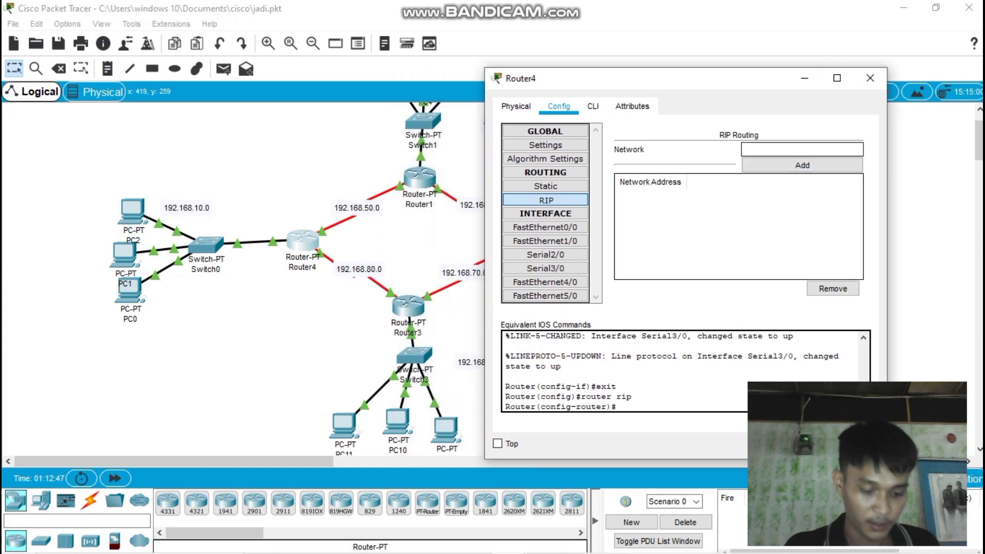
{"action": "type", "text": "192.168.40.1"}
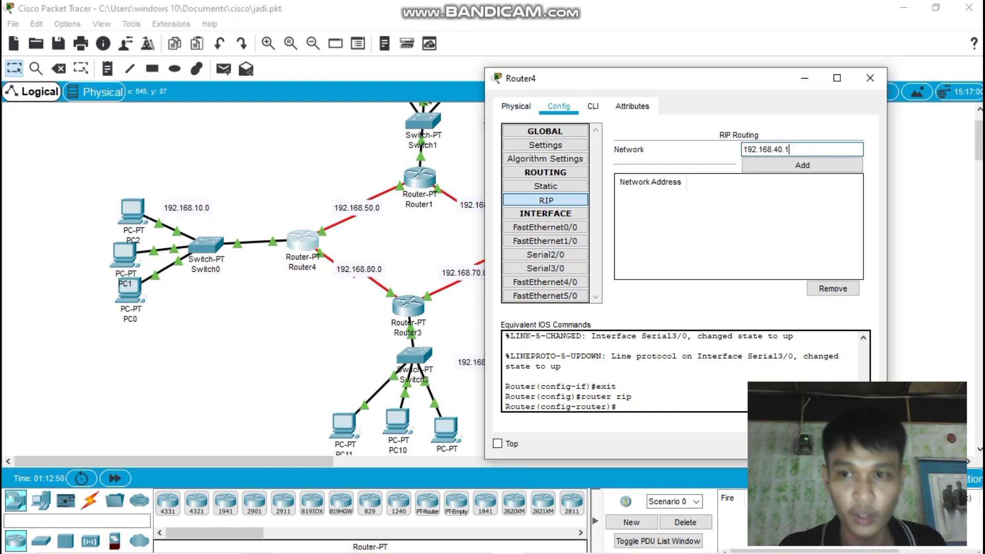
{"action": "key", "text": "BackSpace"}
{"action": "key", "text": "BackSpace"}
{"action": "key", "text": "BackSpace"}
{"action": "key", "text": "BackSpace"}
{"action": "type", "text": "10.0"}
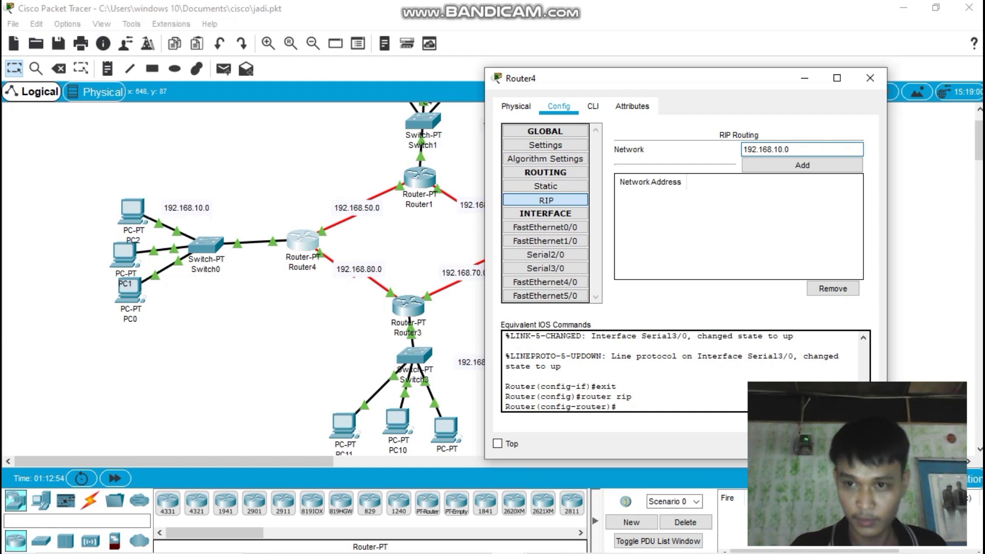
{"action": "left_click", "coordinate": [802, 166]}
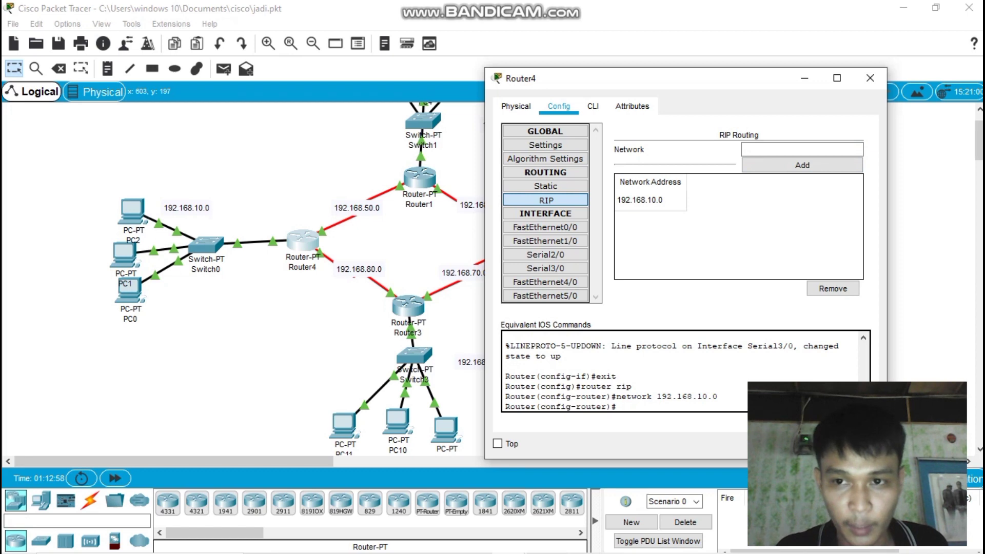
Add the network 192.168.50.0 to Router4's RIP routing.
{"action": "left_click", "coordinate": [803, 149]}
{"action": "type", "text": "192.168.40.1"}
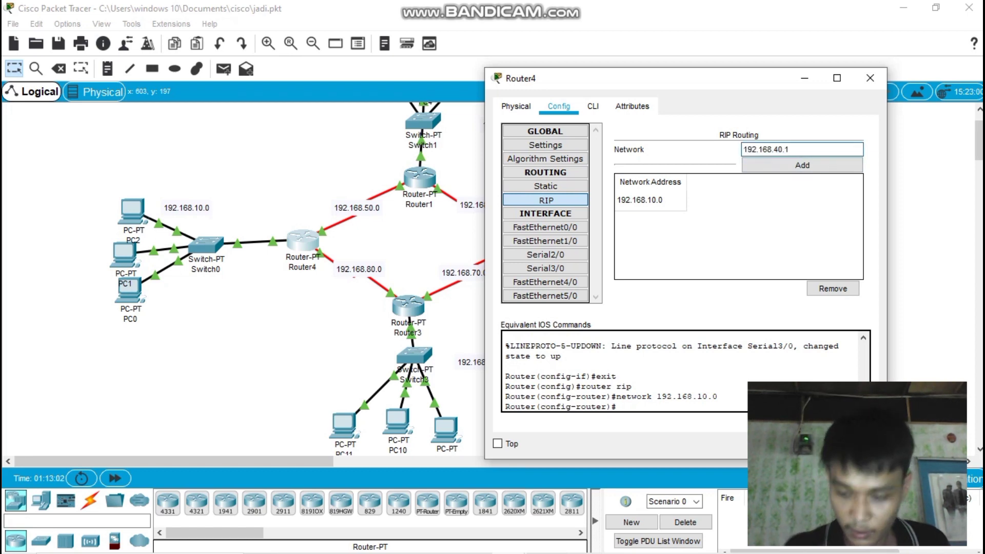
{"action": "key", "text": "BackSpace"}
{"action": "key", "text": "BackSpace"}
{"action": "key", "text": "BackSpace"}
{"action": "key", "text": "BackSpace"}
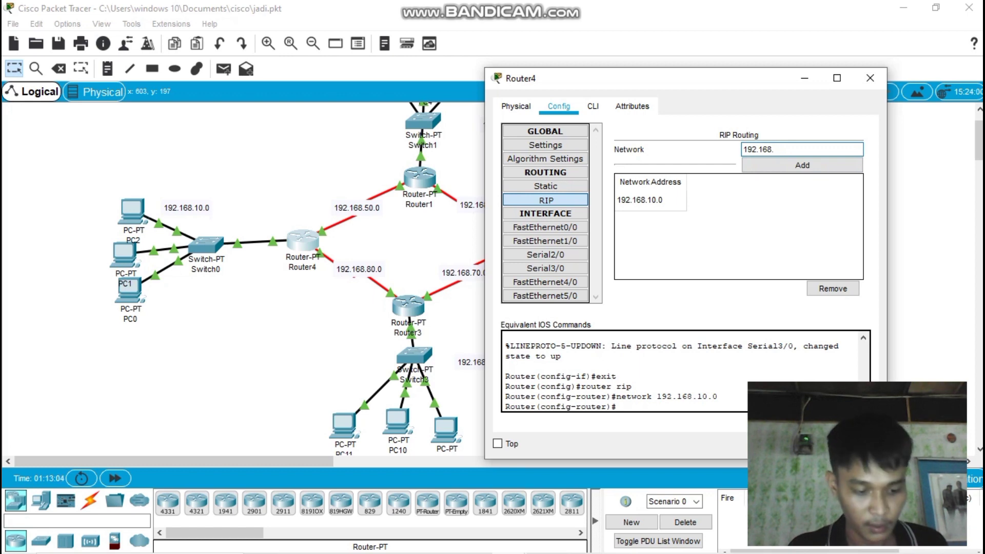
{"action": "type", "text": "50.0"}
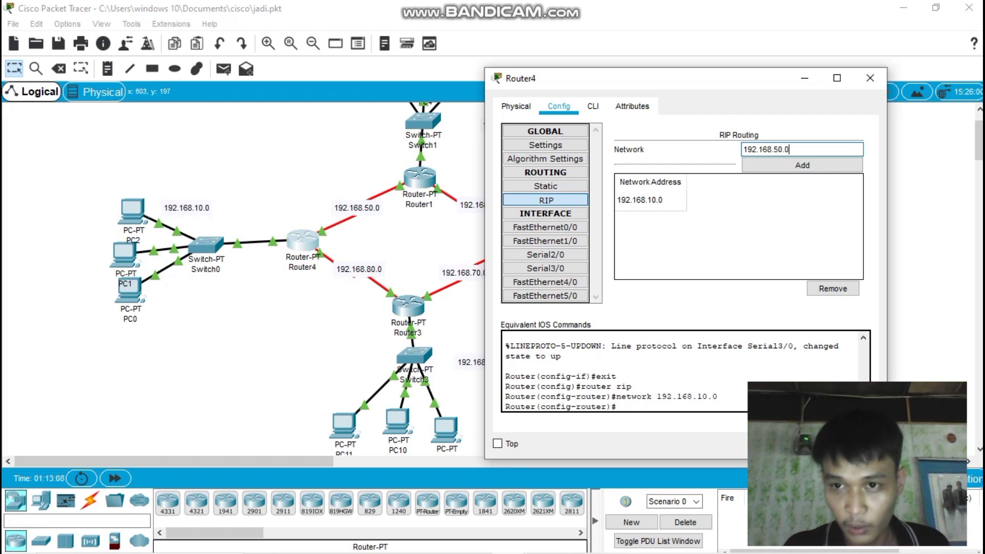
{"action": "left_click", "coordinate": [803, 165]}
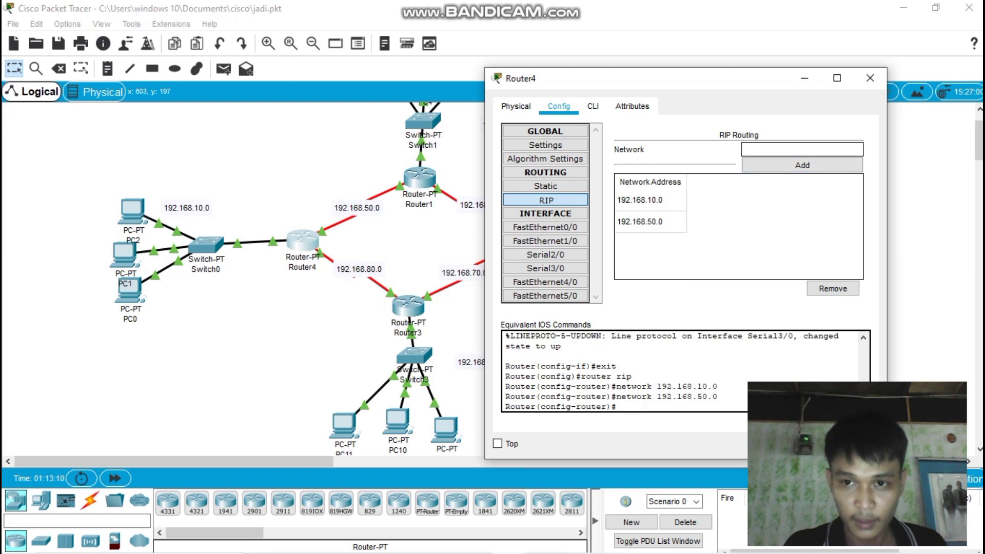
Add the network 192.168.80.0 to Router4's RIP routing and close the router's configuration.
{"action": "type", "text": "192.168.40.1"}
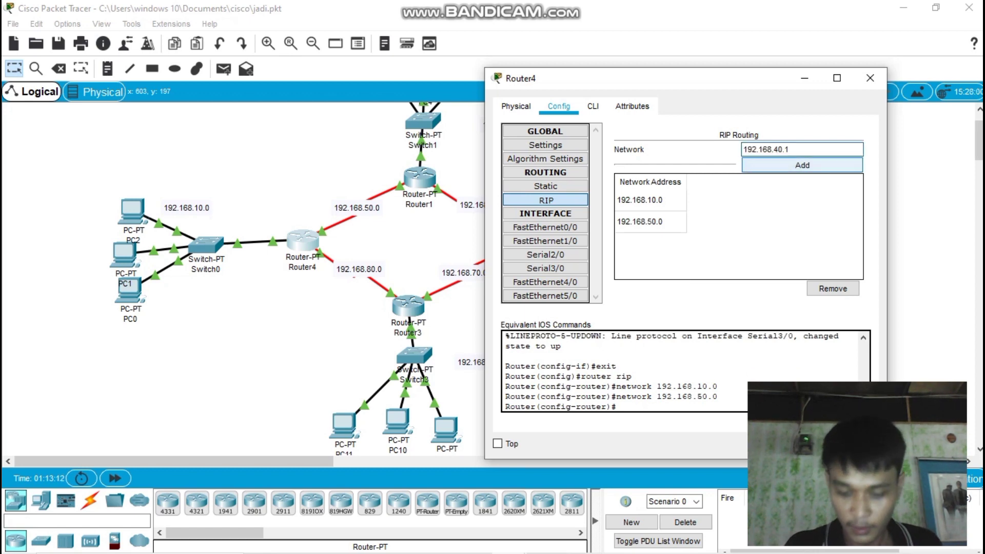
{"action": "key", "text": "BackSpace"}
{"action": "key", "text": "BackSpace"}
{"action": "key", "text": "BackSpace"}
{"action": "key", "text": "BackSpace"}
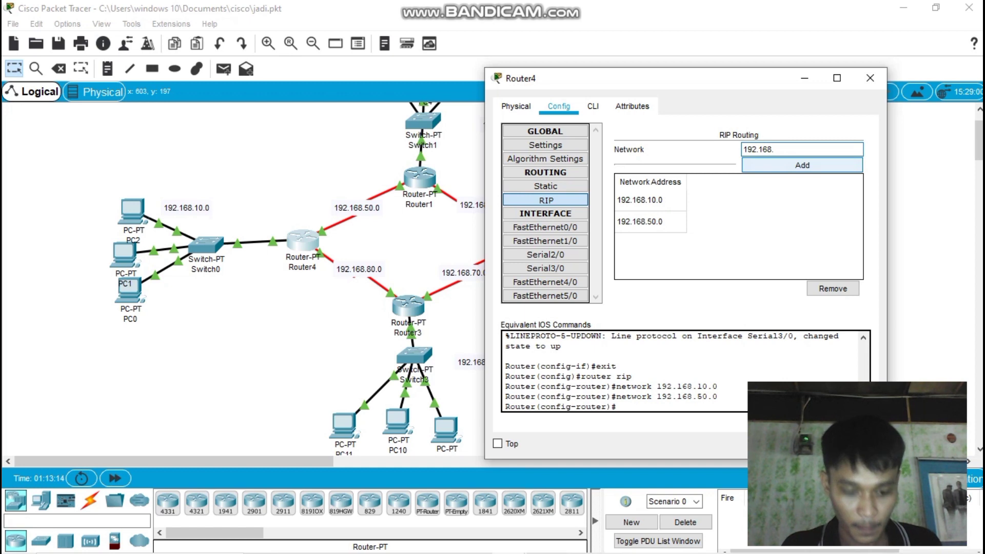
{"action": "type", "text": "80.0"}
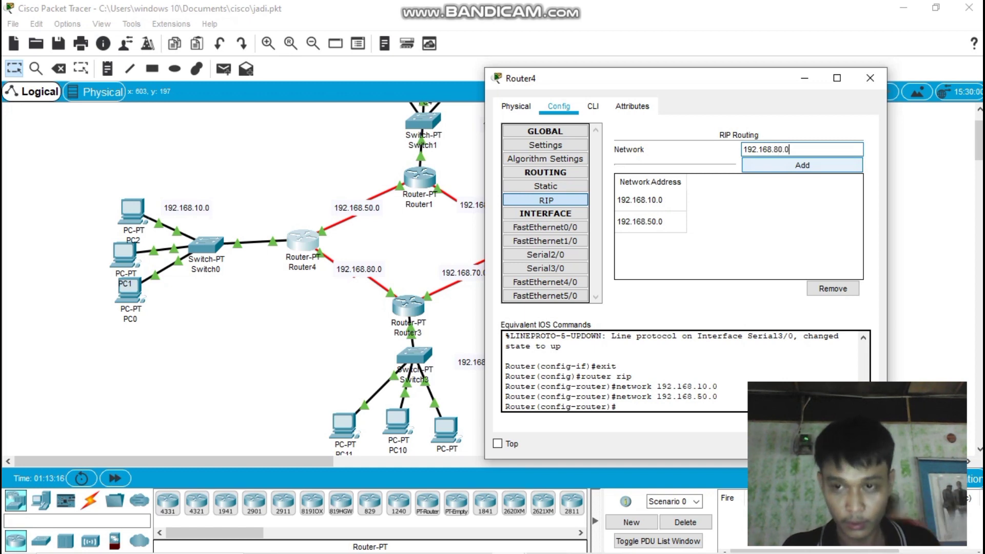
{"action": "left_click", "coordinate": [803, 165]}
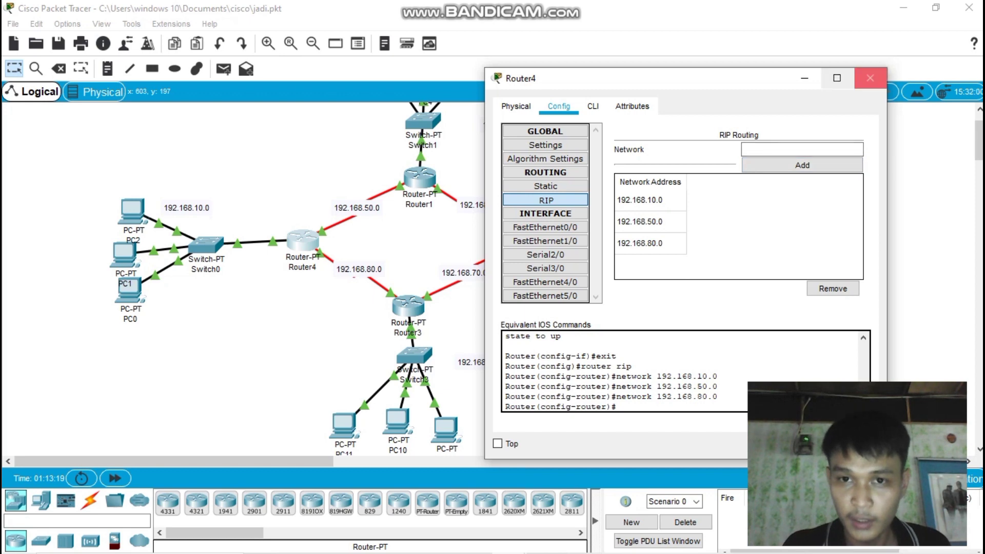
{"action": "left_click", "coordinate": [871, 78]}
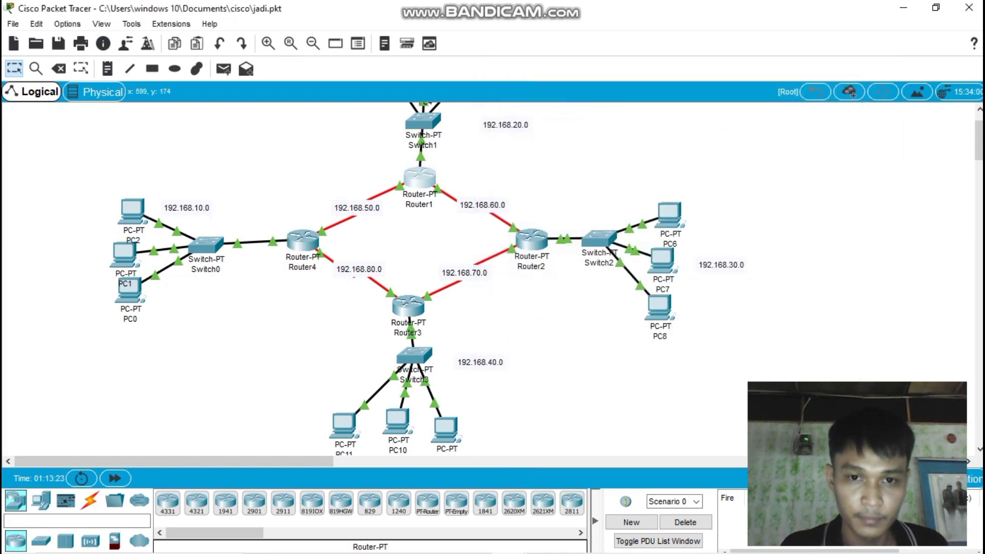
Open Router1's RIP routing settings and add the network 192.168.20.0.
{"action": "left_click", "coordinate": [420, 177]}
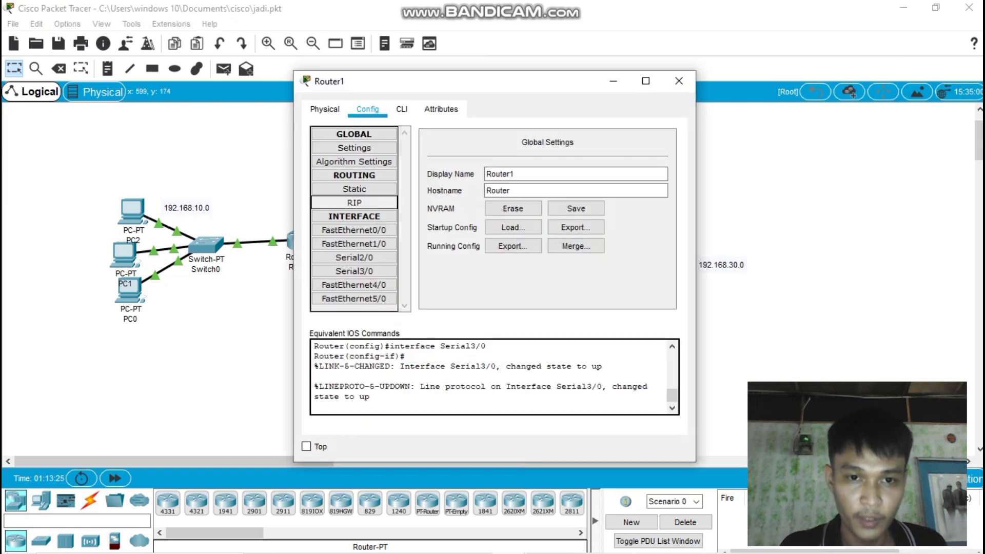
{"action": "left_click", "coordinate": [355, 203]}
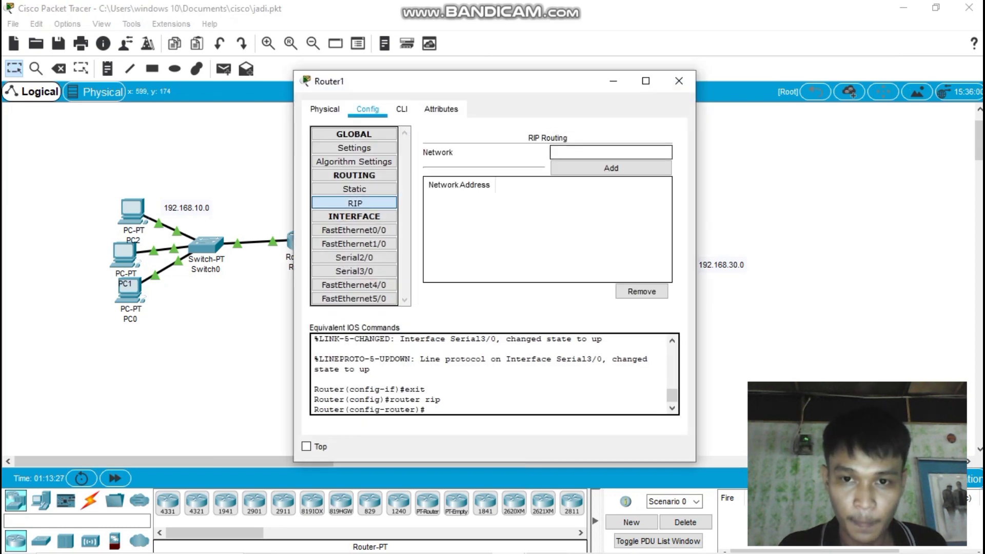
{"action": "left_click_drag", "start_coordinate": [542, 86], "coordinate": [805, 72]}
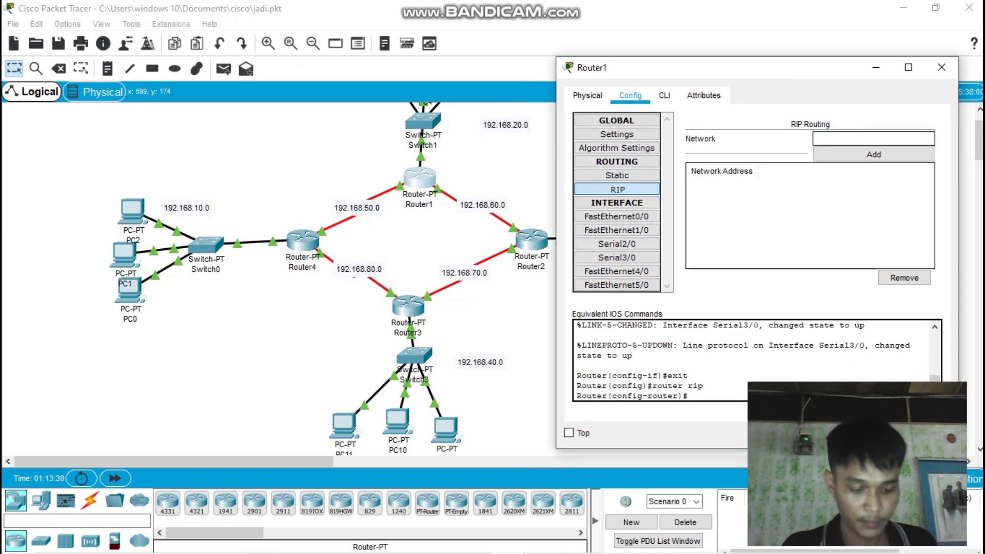
{"action": "type", "text": "192.168.40.1"}
{"action": "key", "text": "BackSpace"}
{"action": "key", "text": "BackSpace"}
{"action": "key", "text": "BackSpace"}
{"action": "key", "text": "BackSpace"}
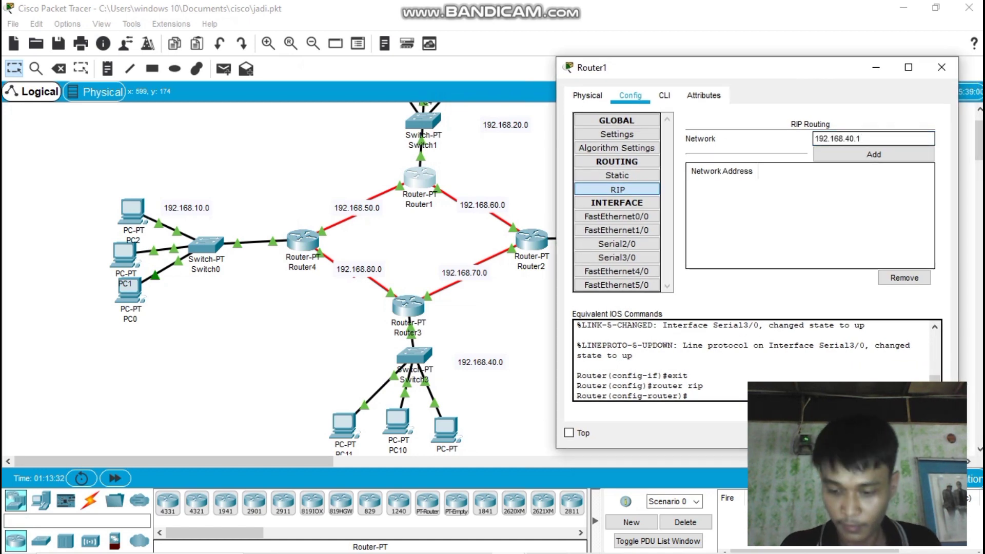
{"action": "type", "text": "20.0"}
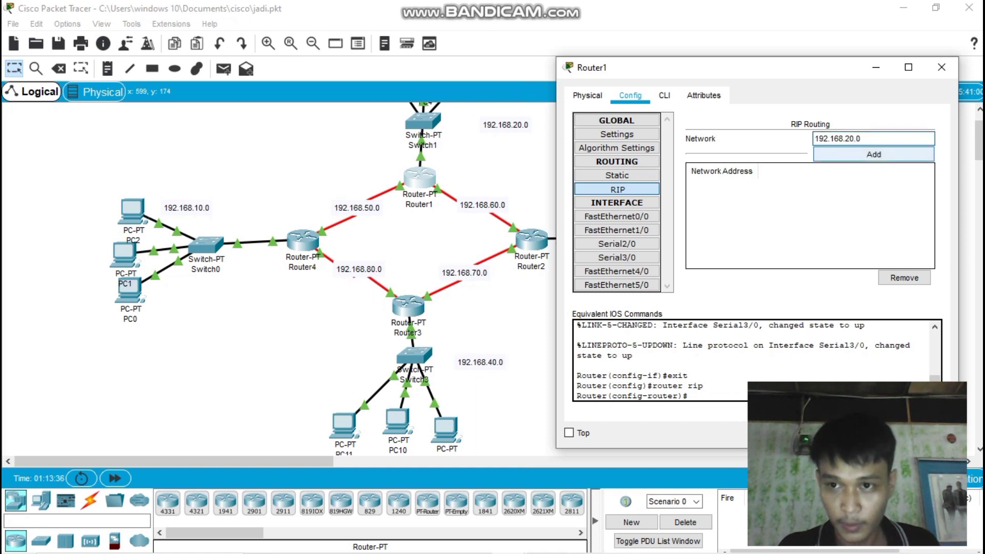
{"action": "left_click", "coordinate": [874, 154]}
Add the network 192.168.50.0 to Router1's RIP routing.
{"action": "left_click", "coordinate": [874, 138]}
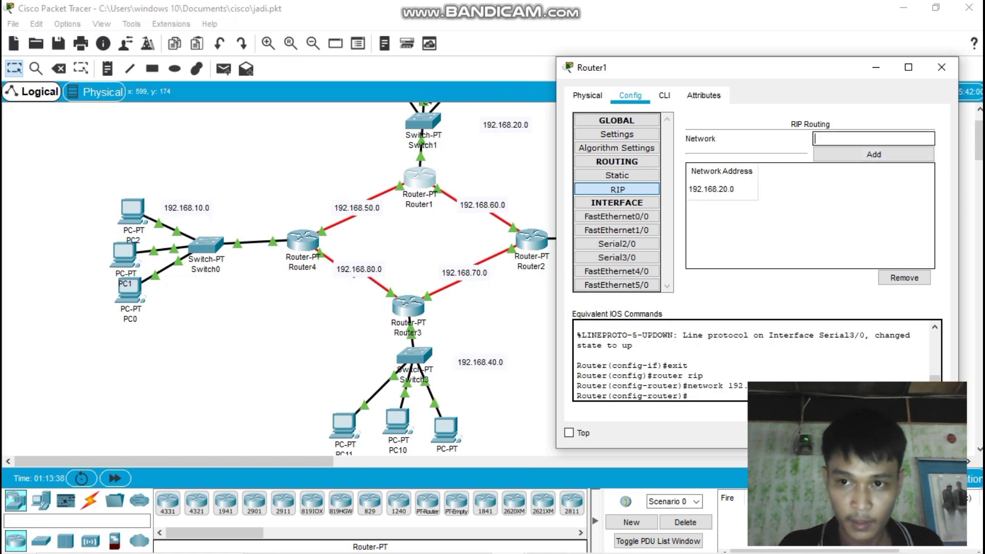
{"action": "type", "text": "192.168.40.1"}
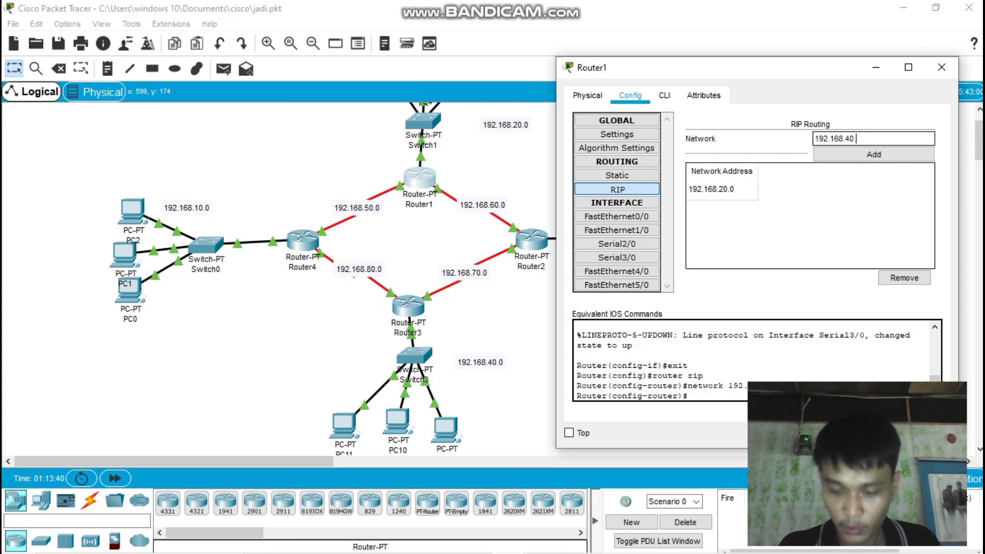
{"action": "key", "text": "BackSpace"}
{"action": "key", "text": "BackSpace"}
{"action": "key", "text": "BackSpace"}
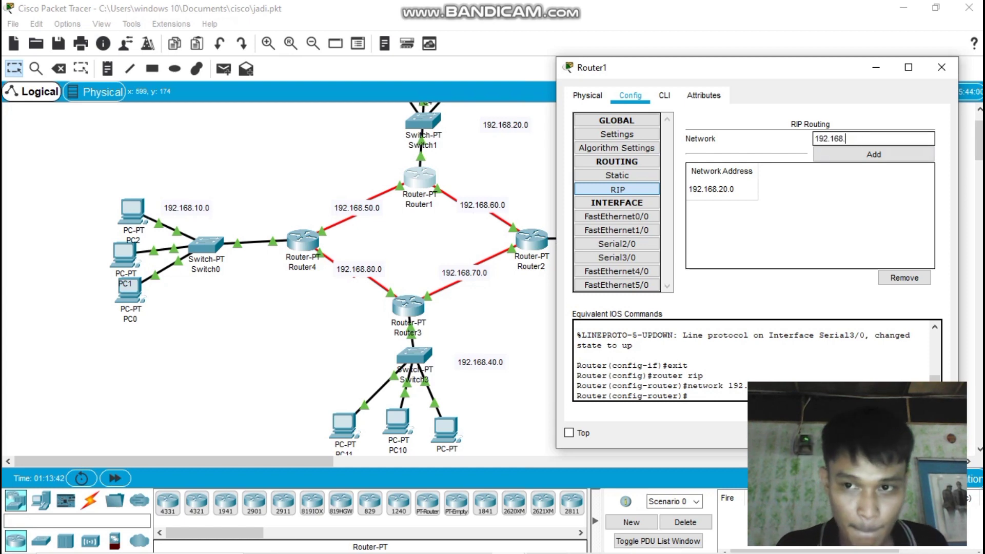
{"action": "type", "text": "50"}
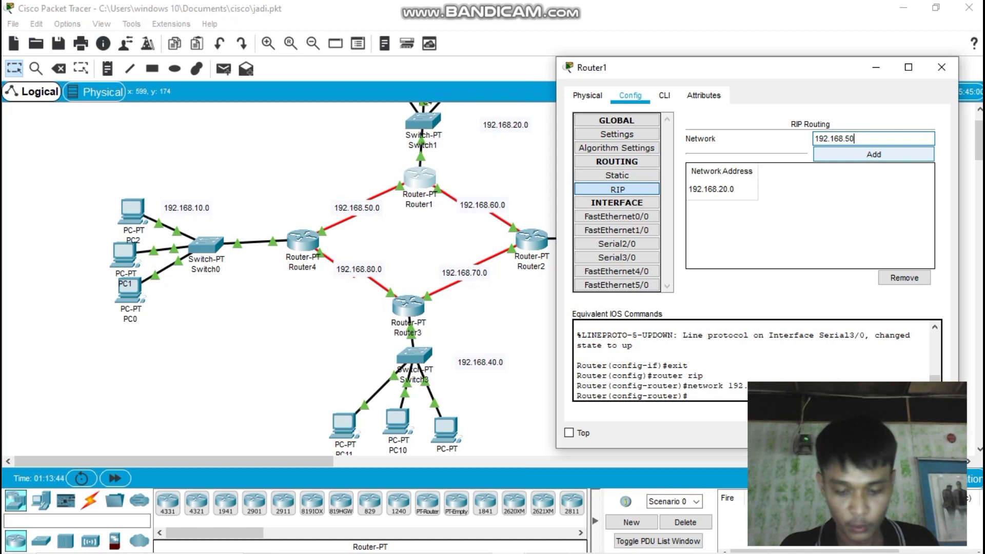
{"action": "type", "text": ".0"}
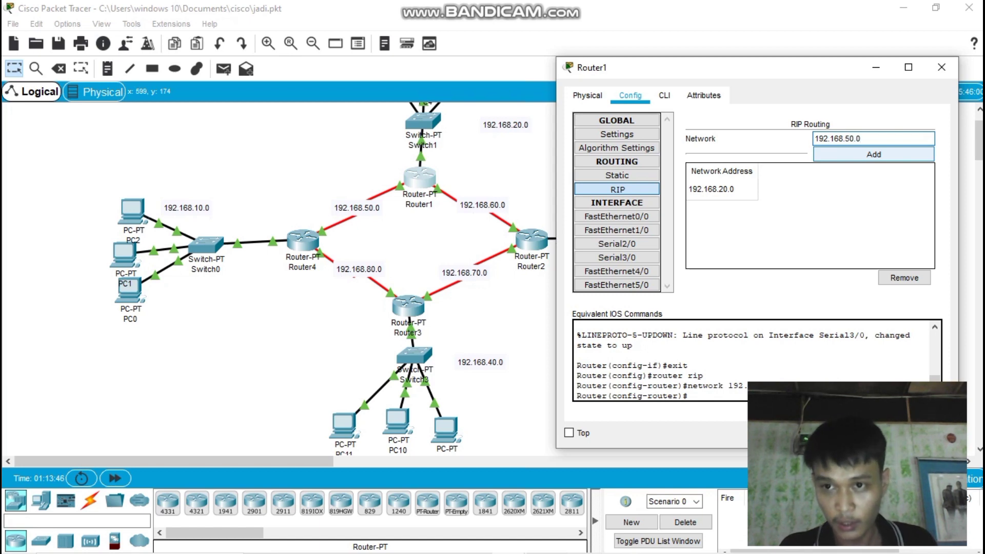
{"action": "key", "text": "Return"}
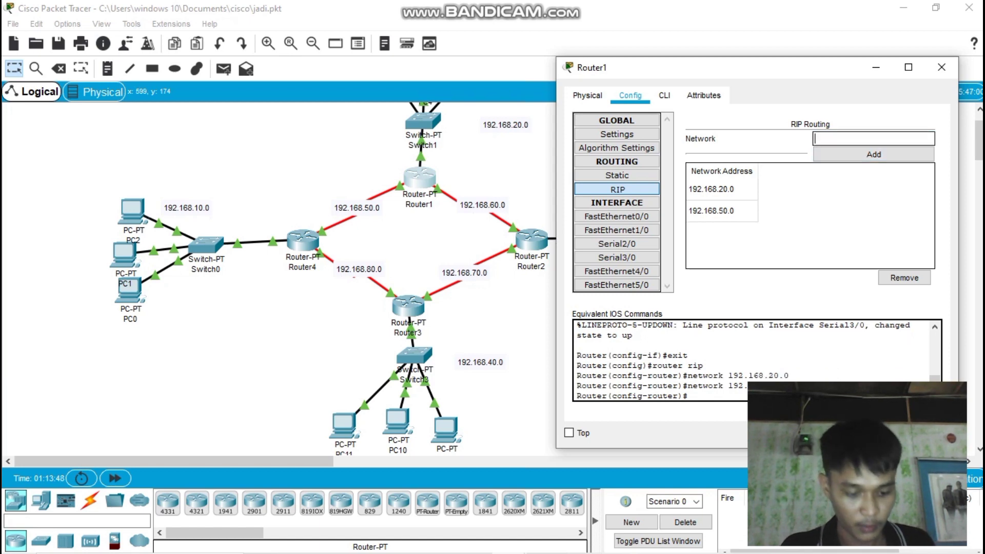
Add the network 192.168.60.0 to Router1's RIP routing and close the router's configuration.
{"action": "type", "text": "192.168.40.1"}
{"action": "key", "text": "BackSpace"}
{"action": "key", "text": "BackSpace"}
{"action": "key", "text": "BackSpace"}
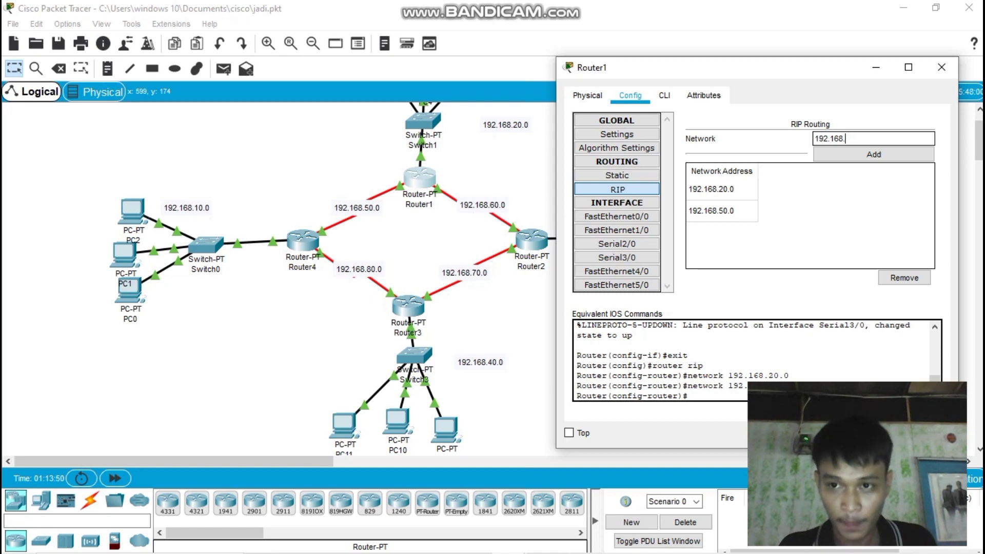
{"action": "type", "text": "60.0"}
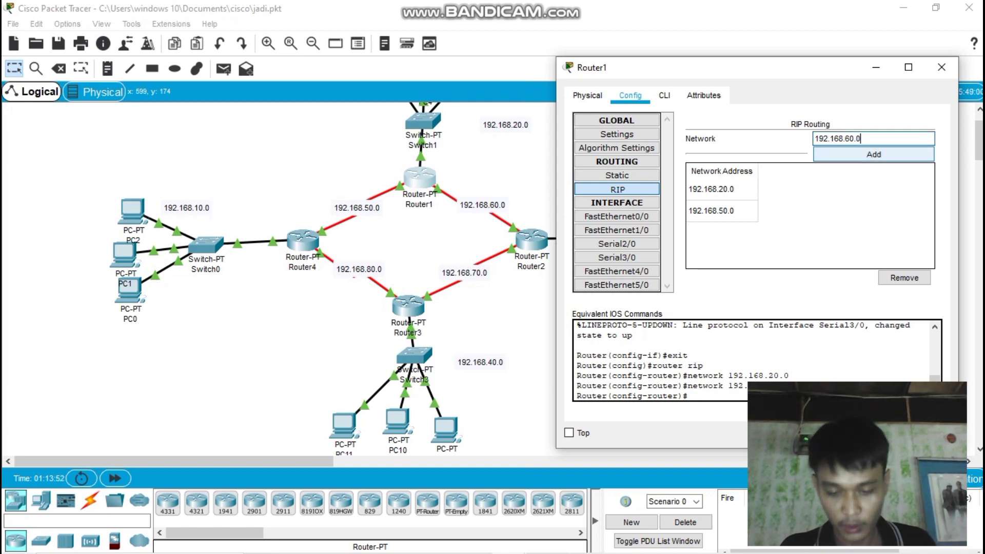
{"action": "left_click", "coordinate": [874, 154]}
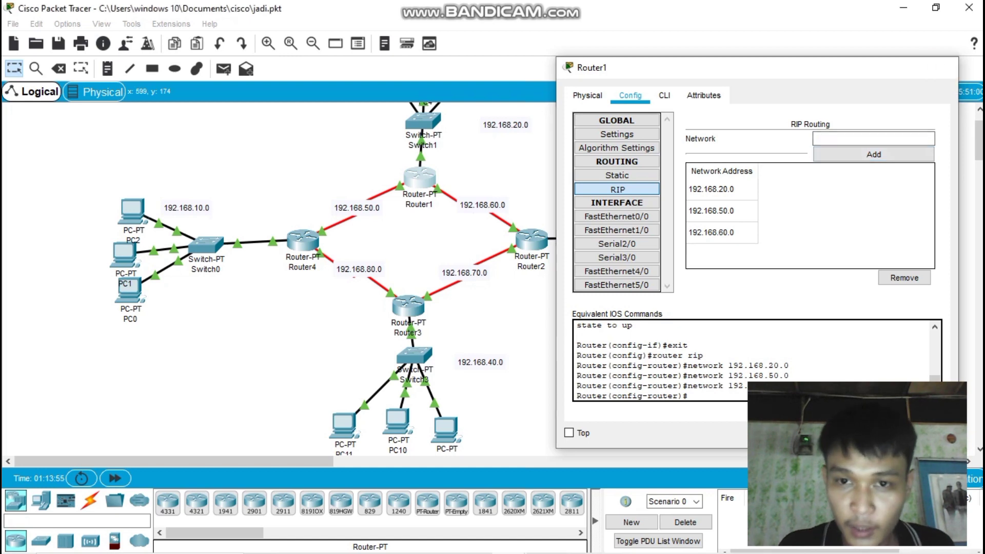
{"action": "left_click", "coordinate": [941, 67]}
Open Router2's RIP routing settings and add the network 192.168.30.0.
{"action": "left_click_drag", "start_coordinate": [532, 239], "coordinate": [537, 238]}
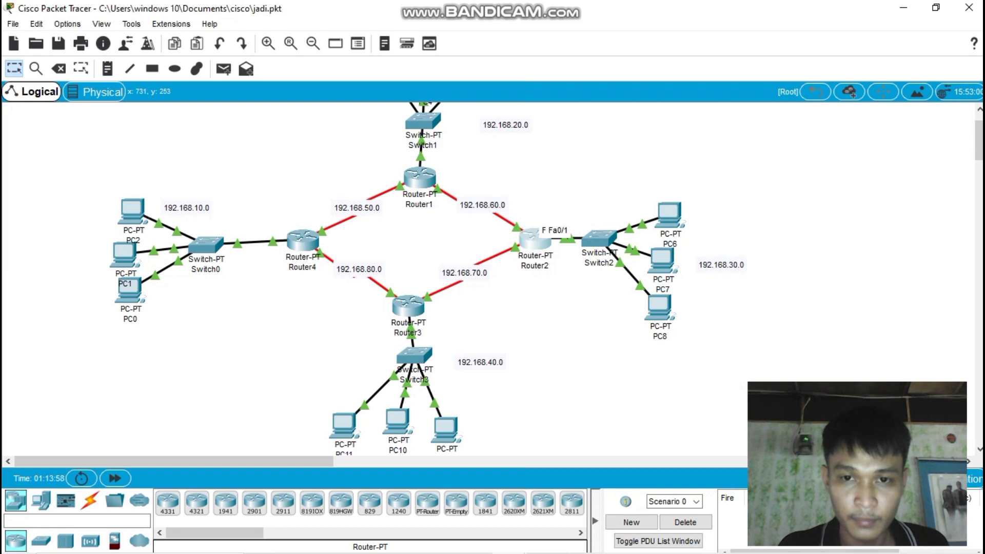
{"action": "left_click", "coordinate": [534, 239]}
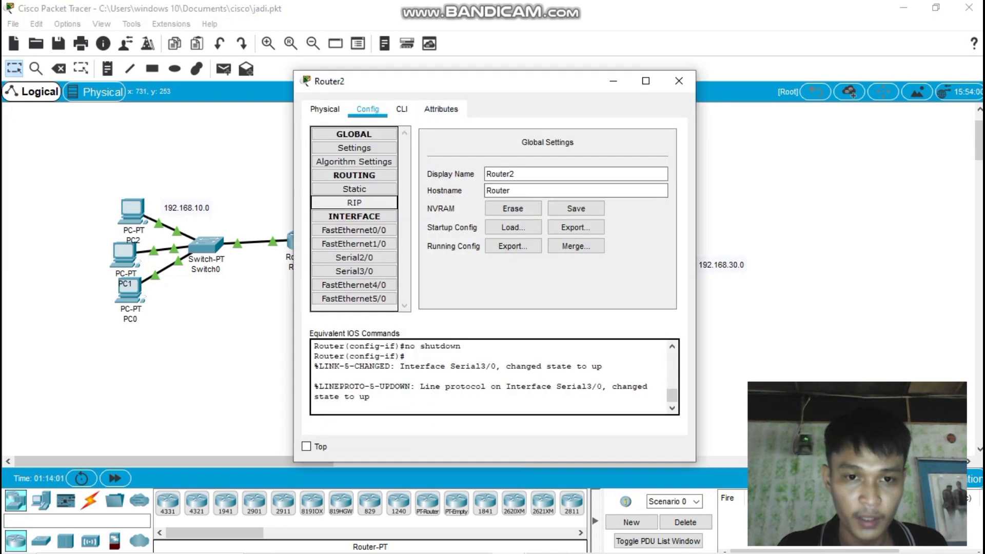
{"action": "left_click", "coordinate": [354, 203]}
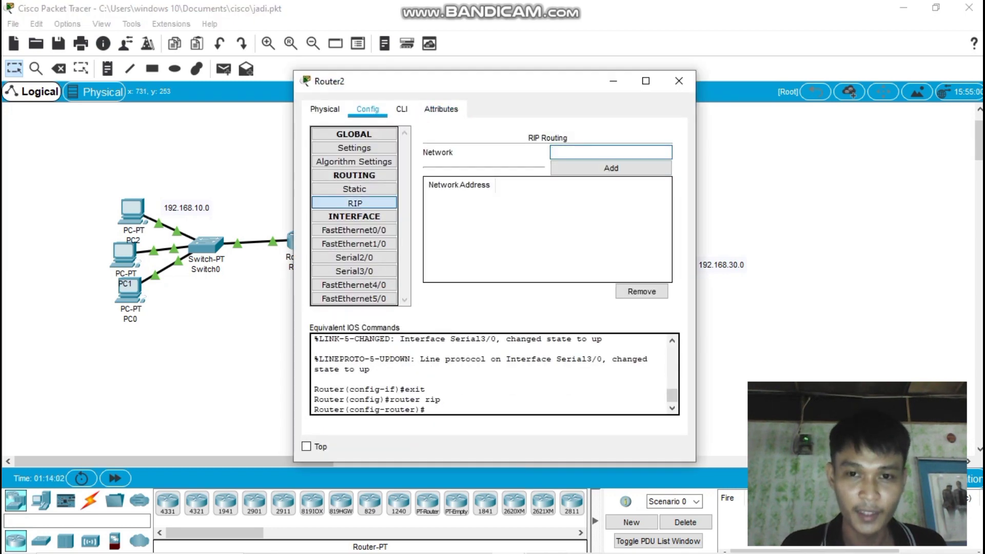
{"action": "left_click_drag", "start_coordinate": [549, 81], "coordinate": [361, 59]}
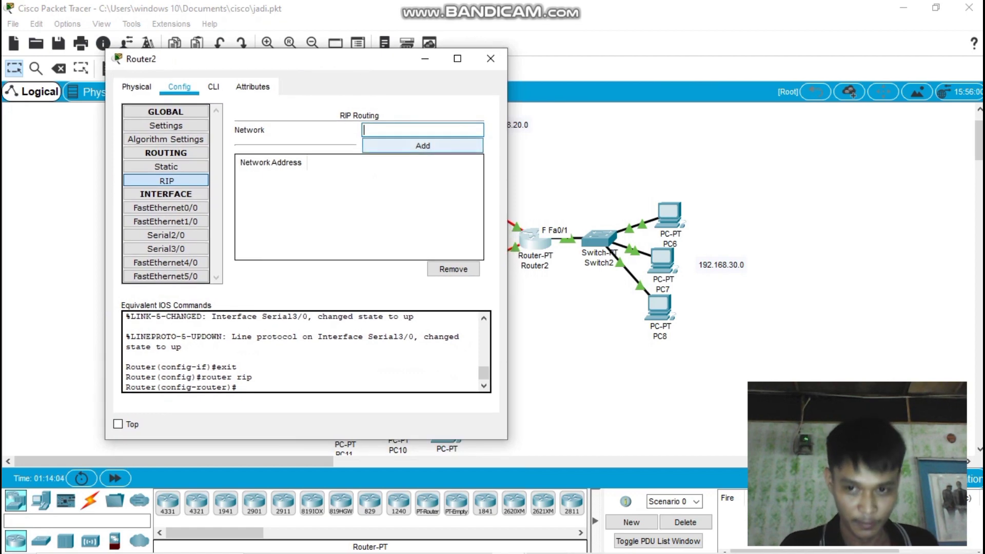
{"action": "type", "text": "192.168.40.1"}
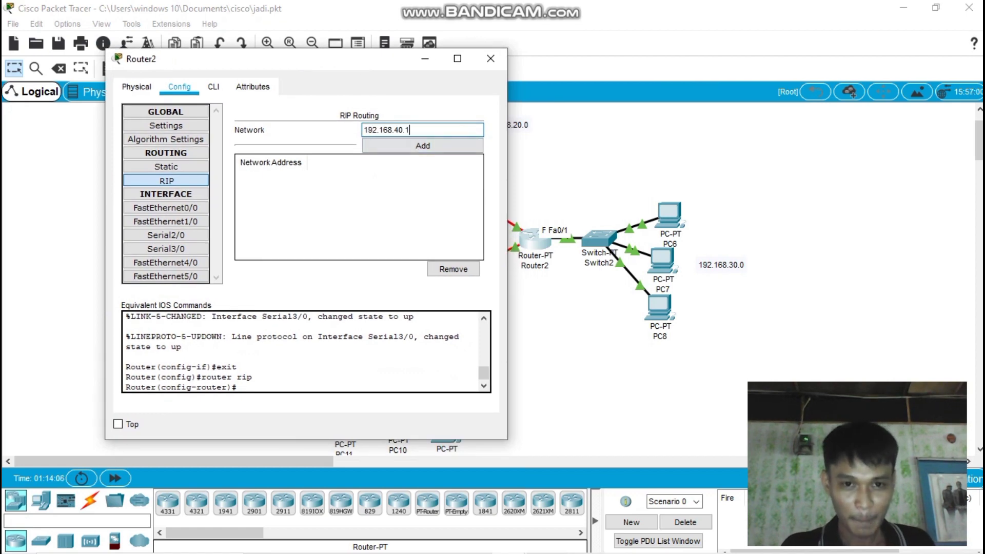
{"action": "key", "text": "BackSpace"}
{"action": "key", "text": "BackSpace"}
{"action": "key", "text": "BackSpace"}
{"action": "key", "text": "BackSpace"}
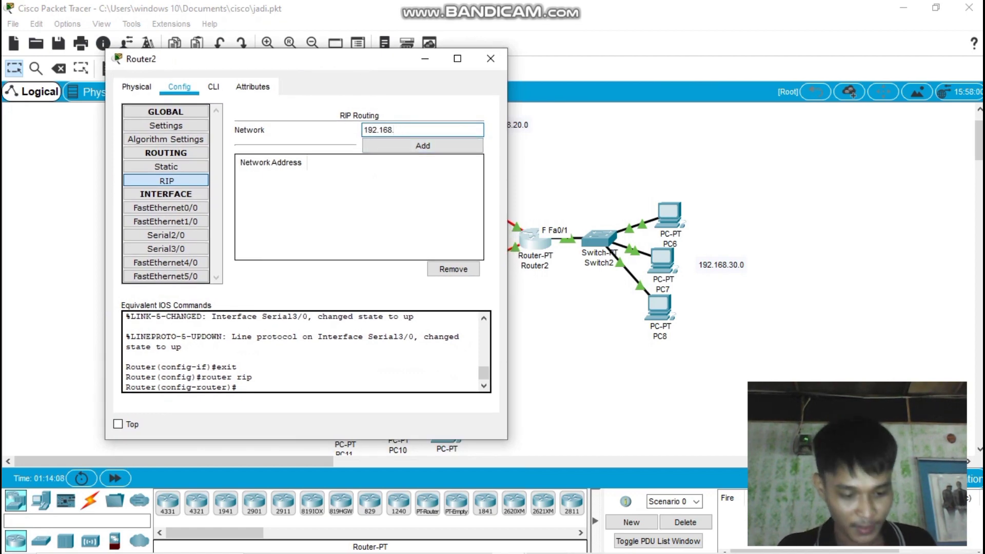
{"action": "type", "text": "30.0"}
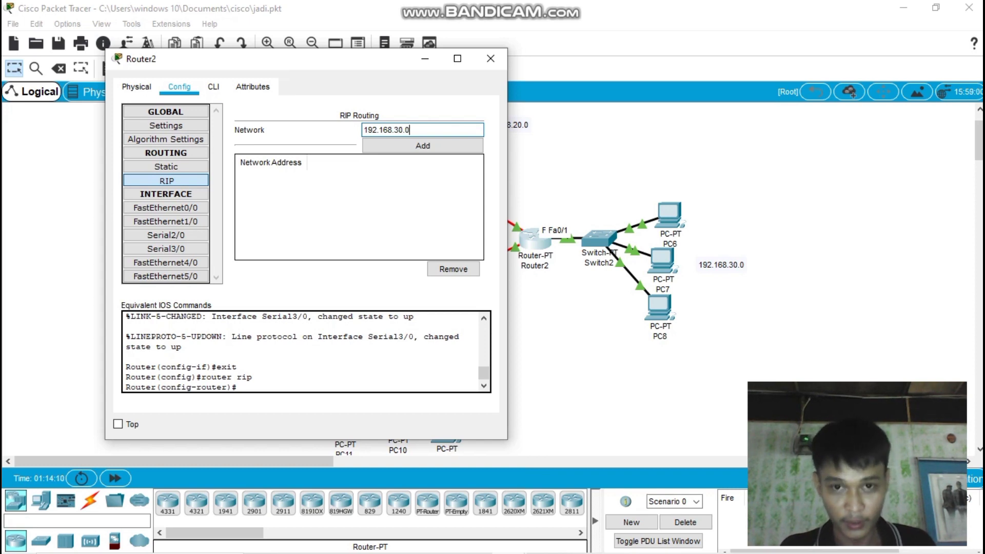
{"action": "left_click", "coordinate": [423, 145]}
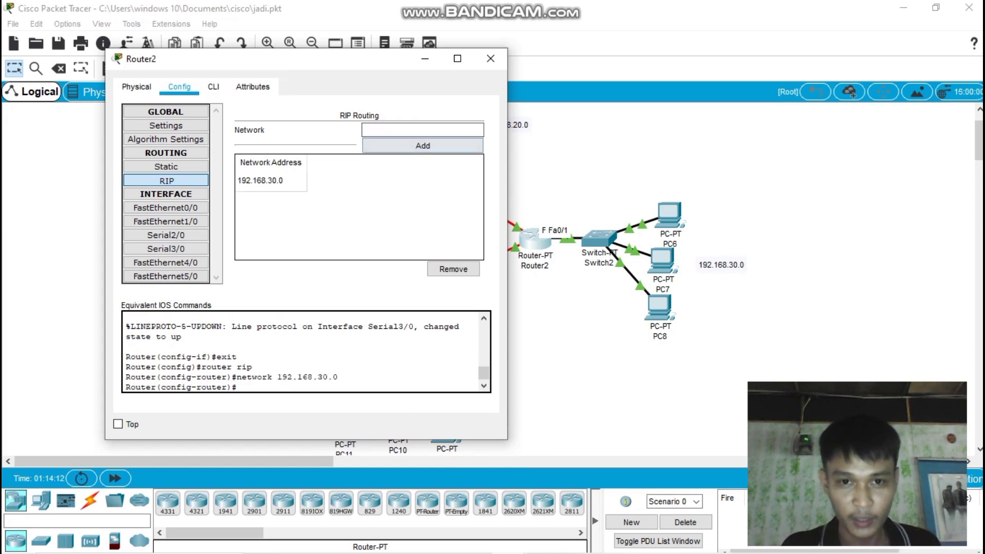
Add the network 192.168.60.0 to Router2's RIP routing.
{"action": "type", "text": "192.168.40.1"}
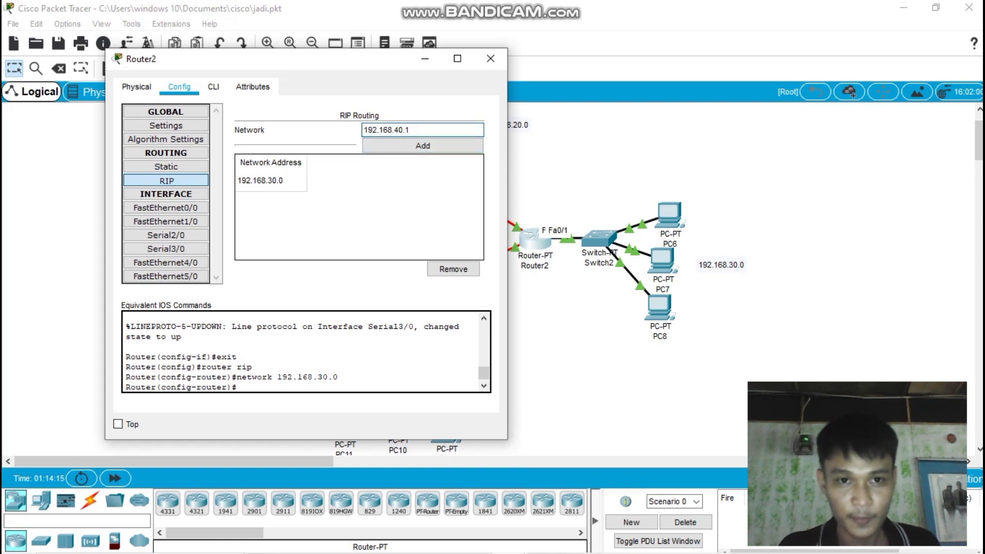
{"action": "left_click_drag", "start_coordinate": [357, 59], "coordinate": [322, 56]}
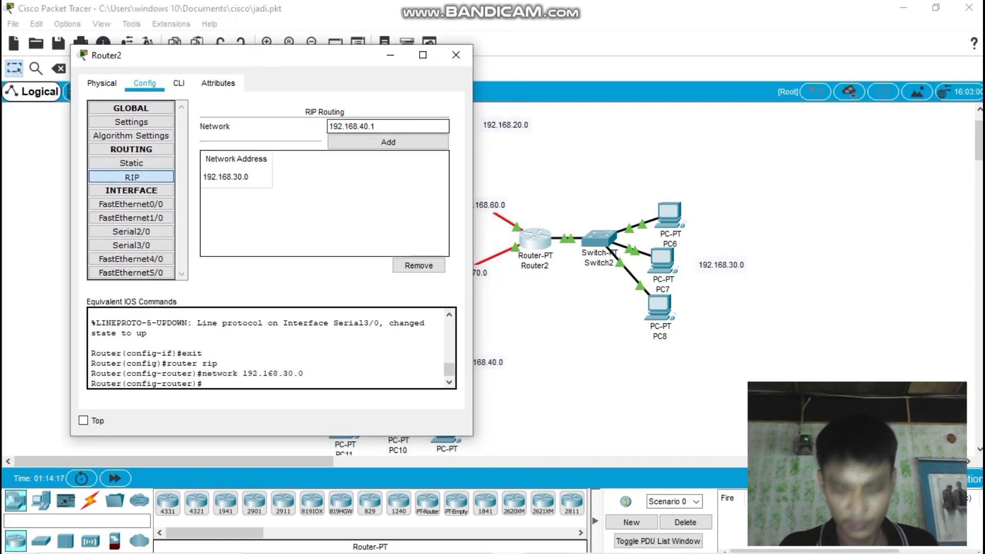
{"action": "key", "text": "BackSpace"}
{"action": "key", "text": "BackSpace"}
{"action": "key", "text": "BackSpace"}
{"action": "key", "text": "BackSpace"}
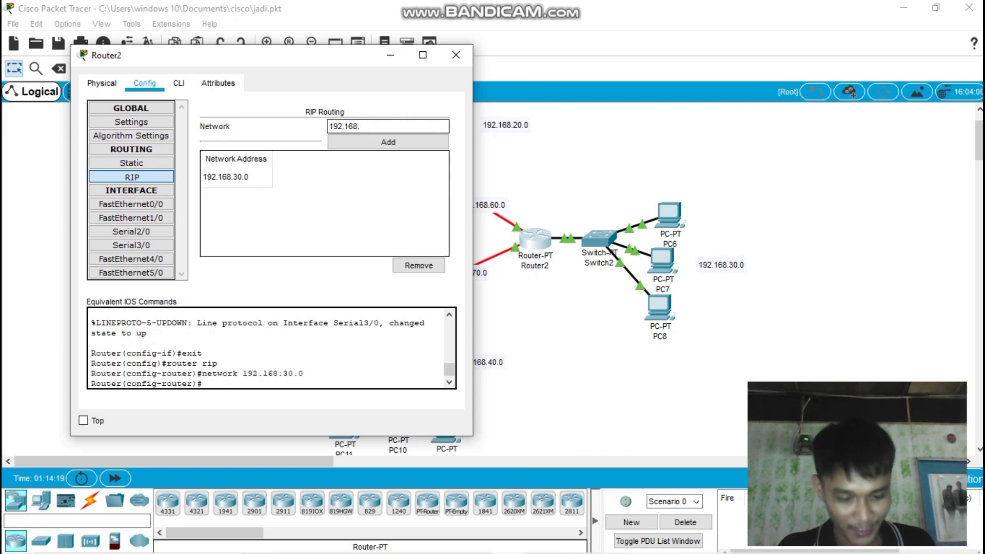
{"action": "type", "text": "60.0"}
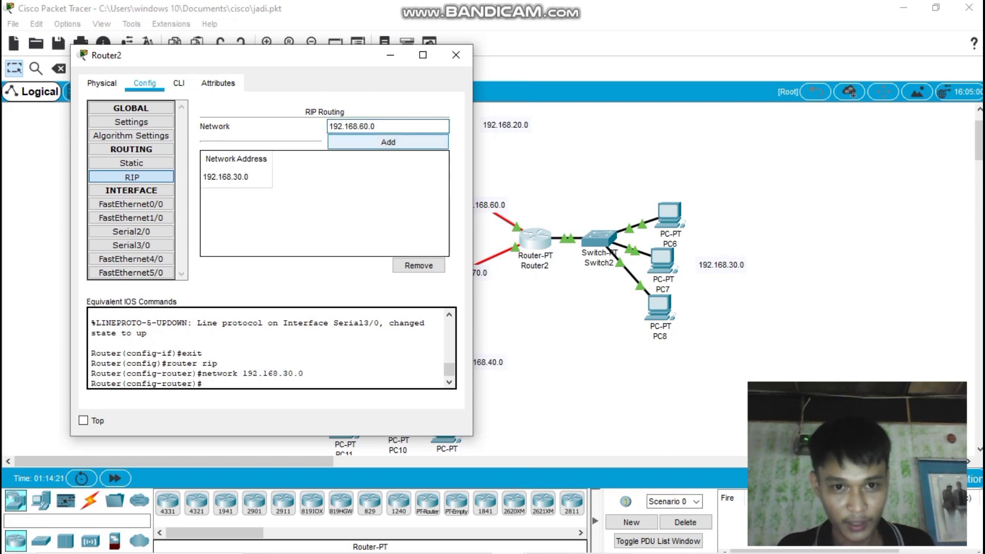
{"action": "left_click", "coordinate": [388, 142]}
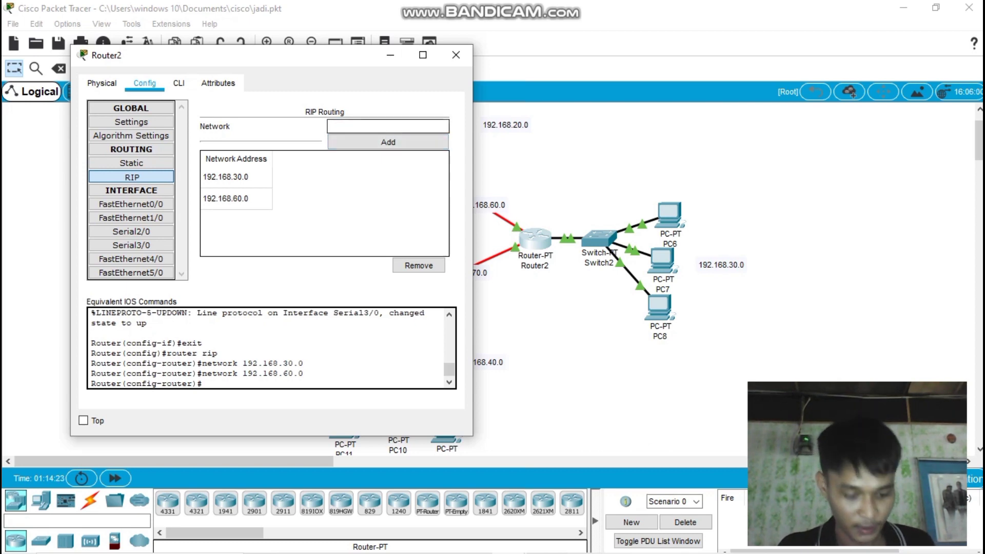
Add the network 192.168.70.0 to Router2's RIP routing and close the router's configuration.
{"action": "type", "text": "192.168.40.1"}
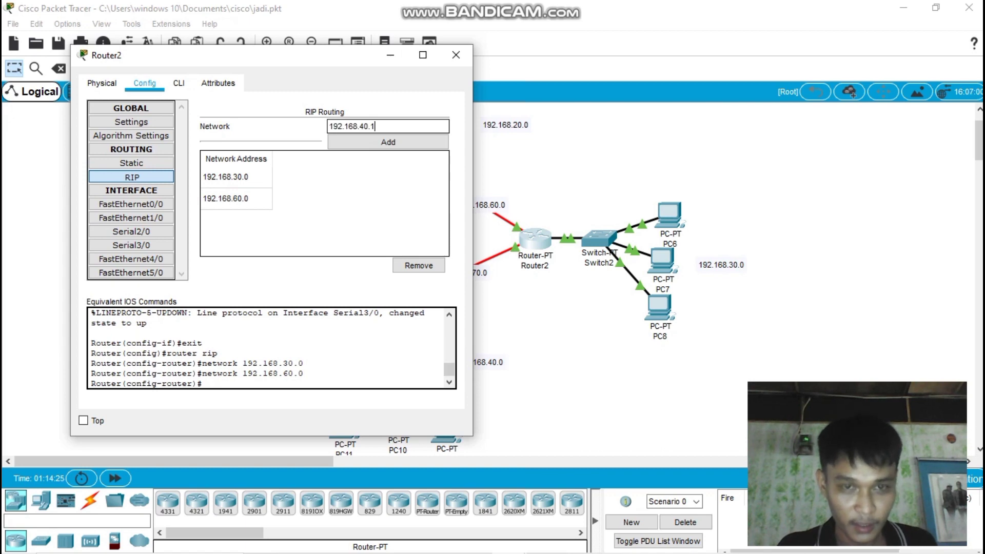
{"action": "key", "text": "BackSpace"}
{"action": "key", "text": "BackSpace"}
{"action": "key", "text": "BackSpace"}
{"action": "key", "text": "BackSpace"}
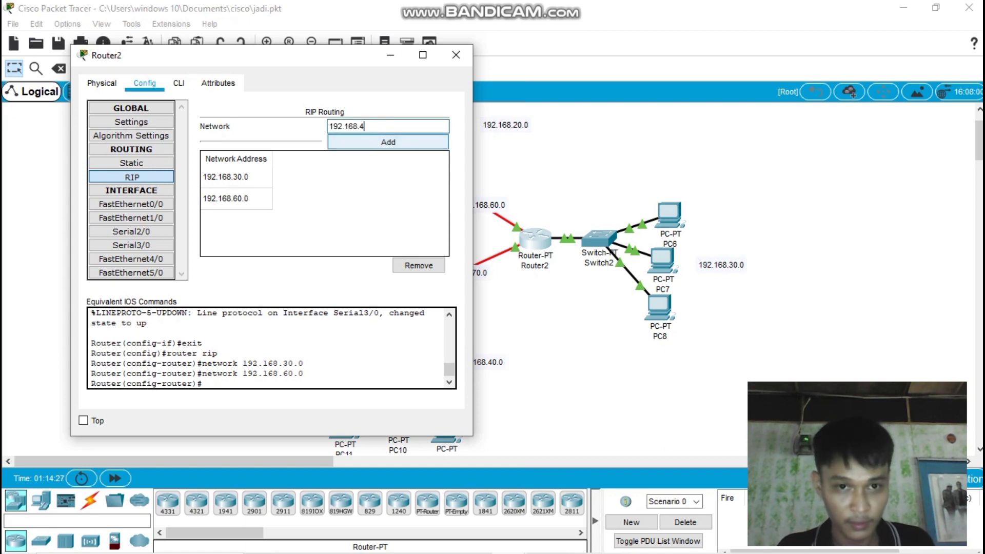
{"action": "type", "text": ".0"}
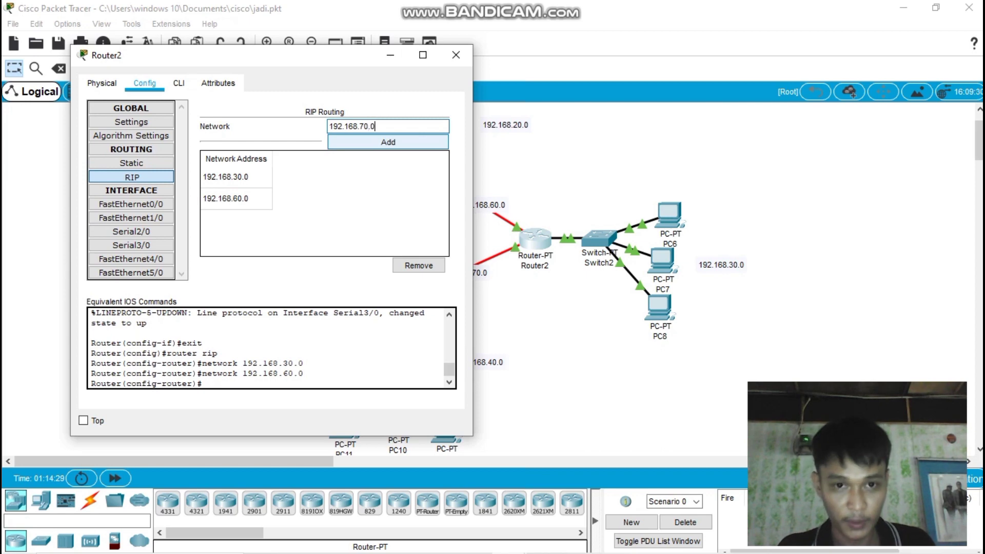
{"action": "key", "text": "Return"}
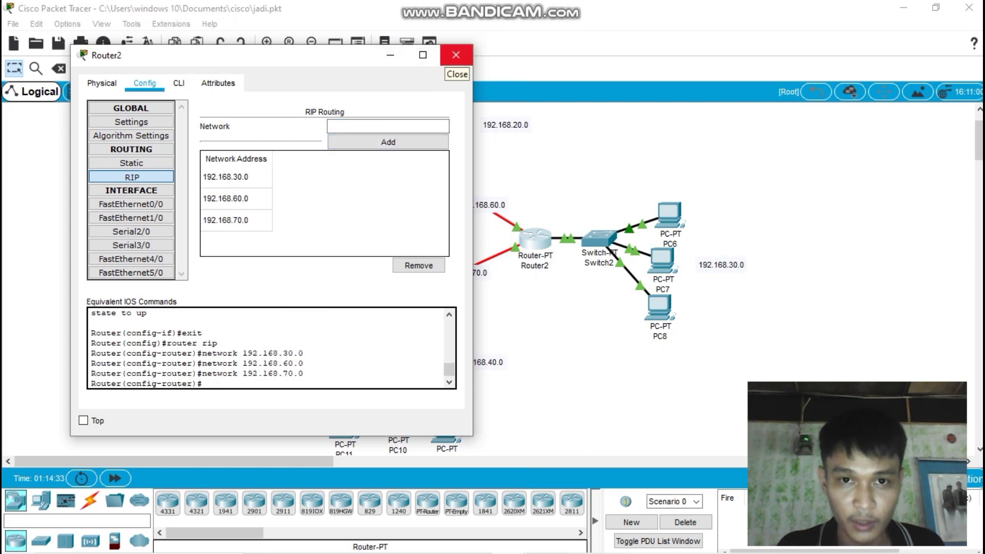
{"action": "left_click", "coordinate": [456, 55]}
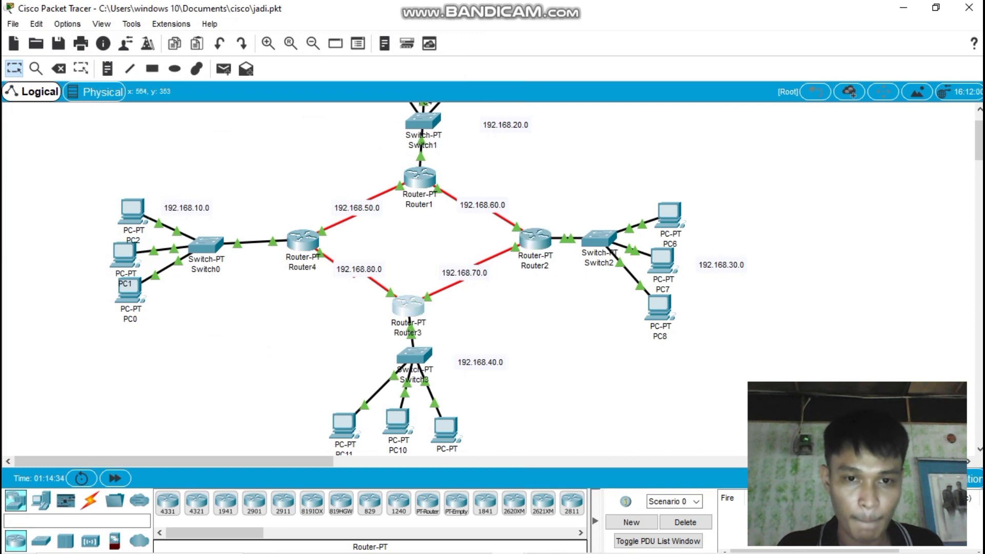
Open Router3's RIP routing settings and add the network 192.168.40.0.
{"action": "left_click", "coordinate": [408, 306]}
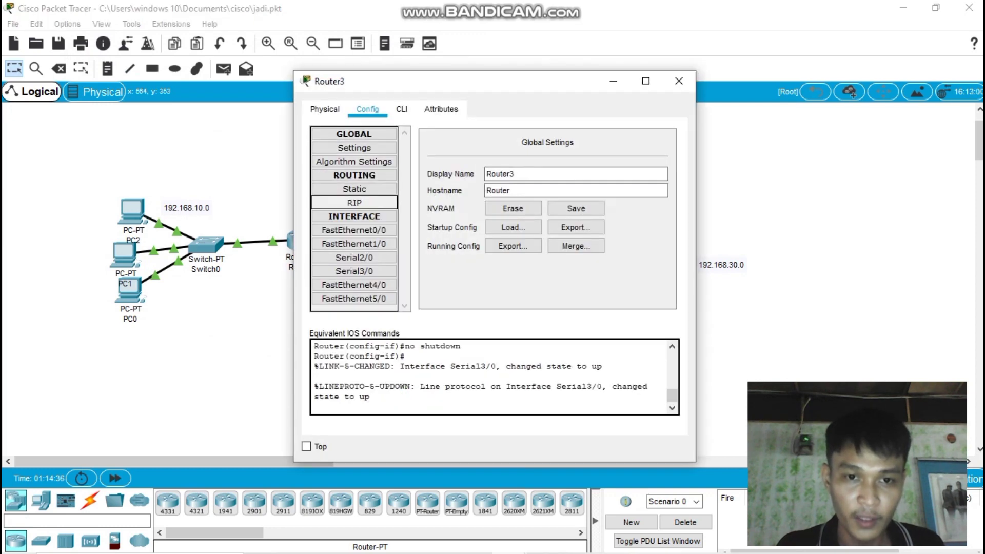
{"action": "left_click", "coordinate": [355, 203]}
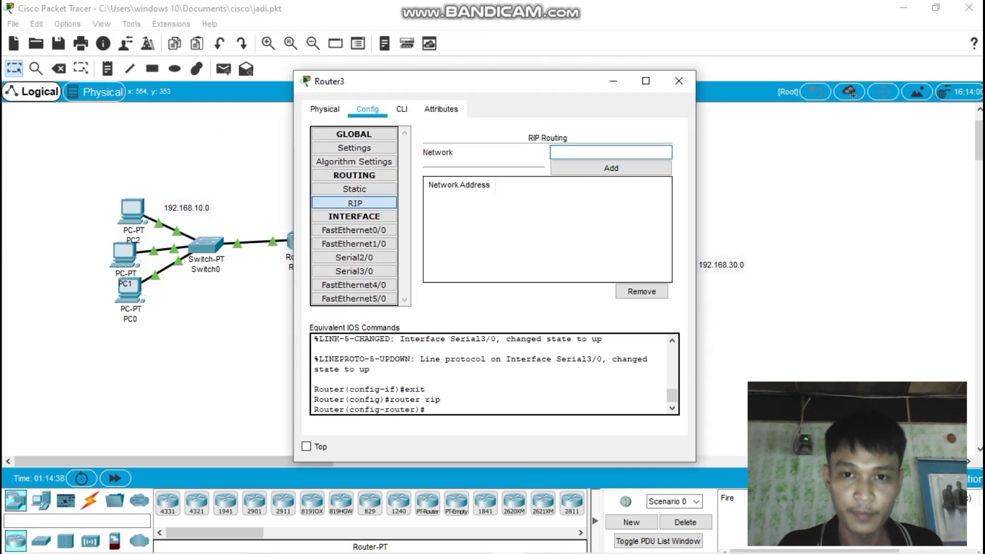
{"action": "left_click_drag", "start_coordinate": [462, 82], "coordinate": [695, 56]}
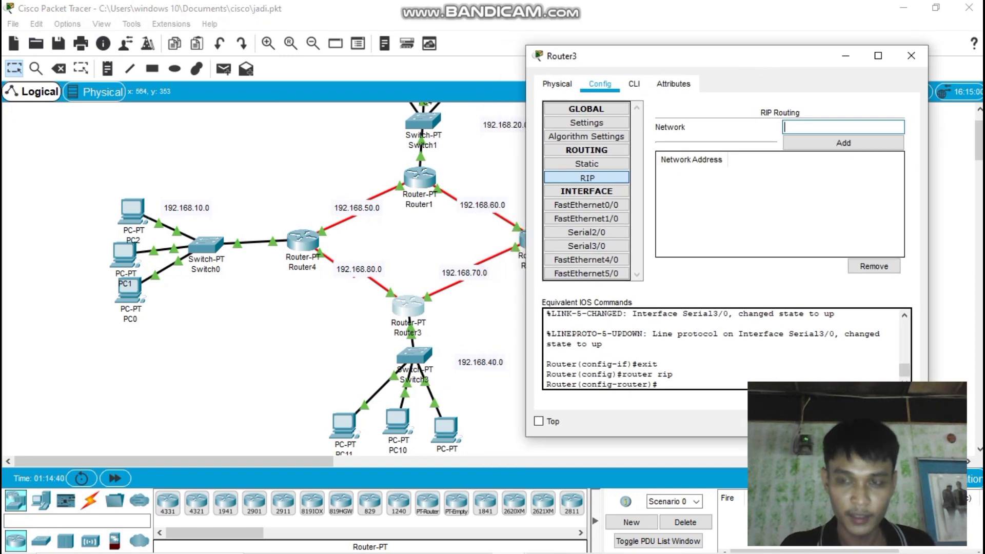
{"action": "type", "text": "192.168.40.1"}
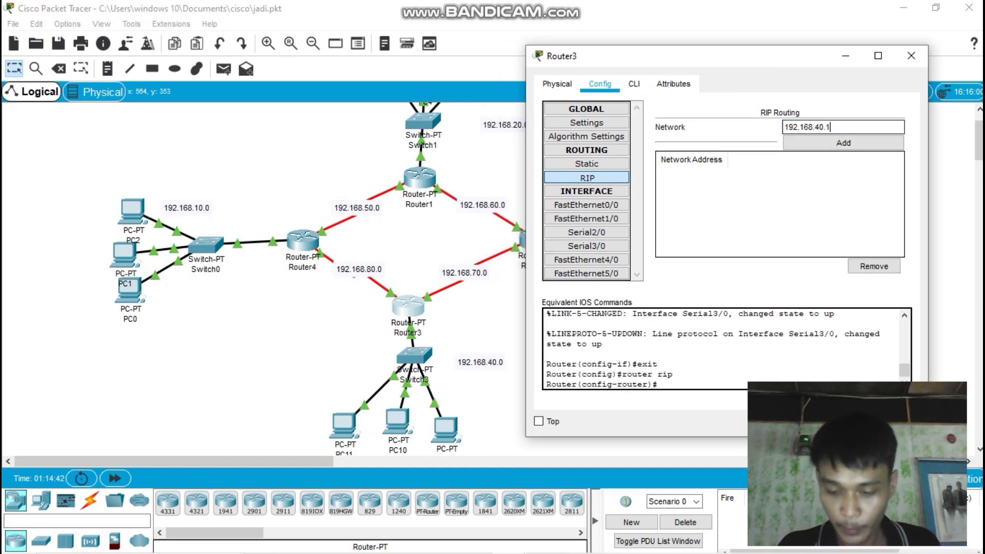
{"action": "key", "text": "BackSpace"}
{"action": "type", "text": "0"}
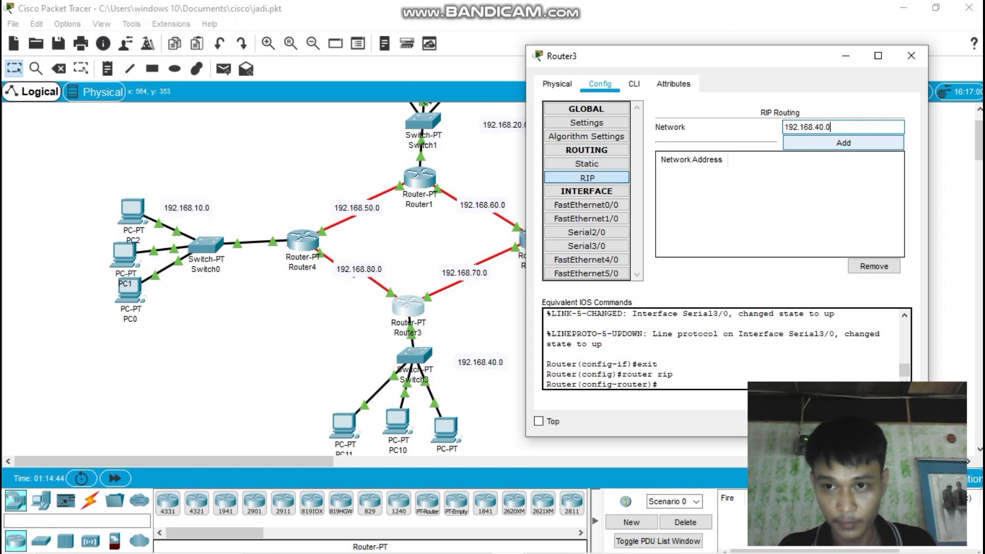
{"action": "key", "text": "Return"}
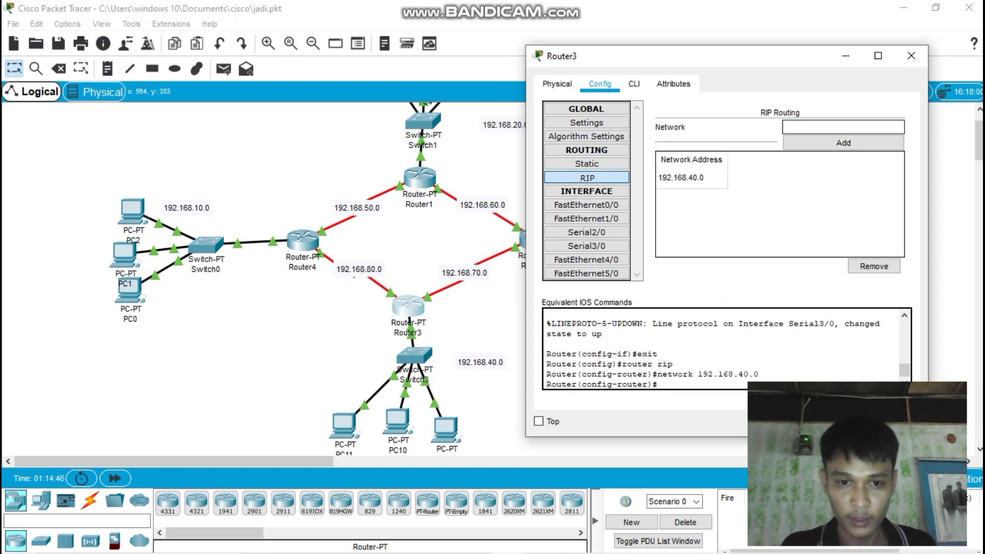
Add the network 192.168.70.0 to Router3's RIP routing.
{"action": "type", "text": "192.168.40.1"}
{"action": "key", "text": "BackSpace"}
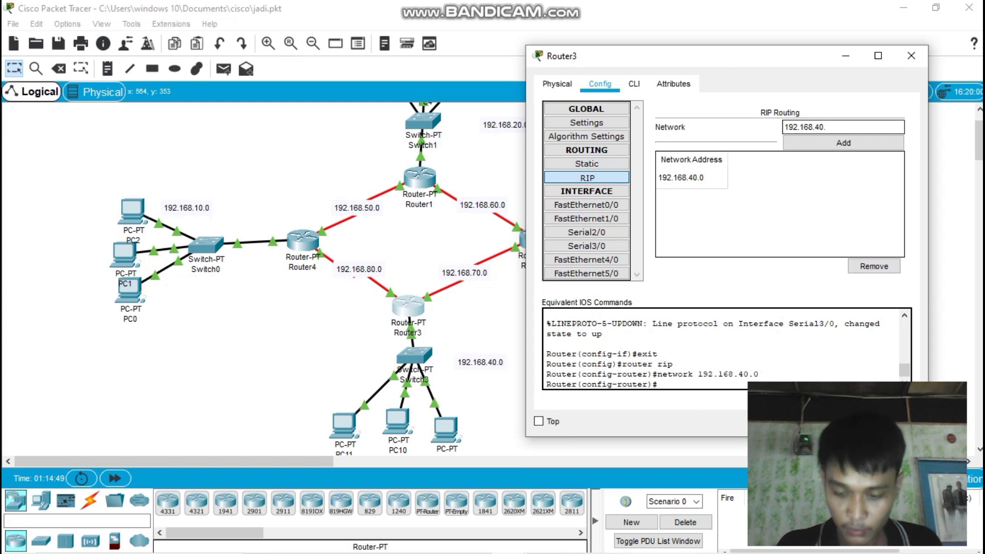
{"action": "key", "text": "BackSpace"}
{"action": "key", "text": "BackSpace"}
{"action": "type", "text": "70.0"}
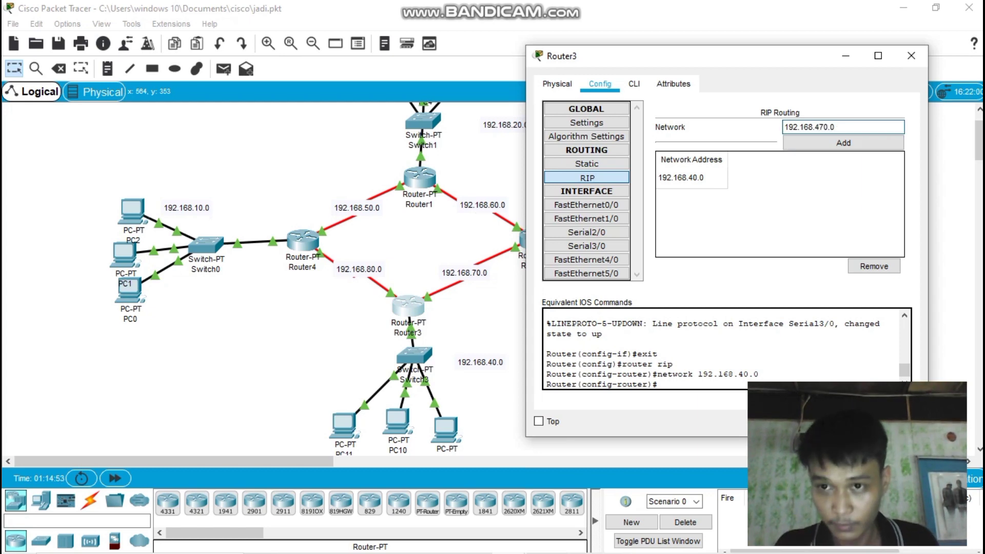
{"action": "key", "text": "Tab"}
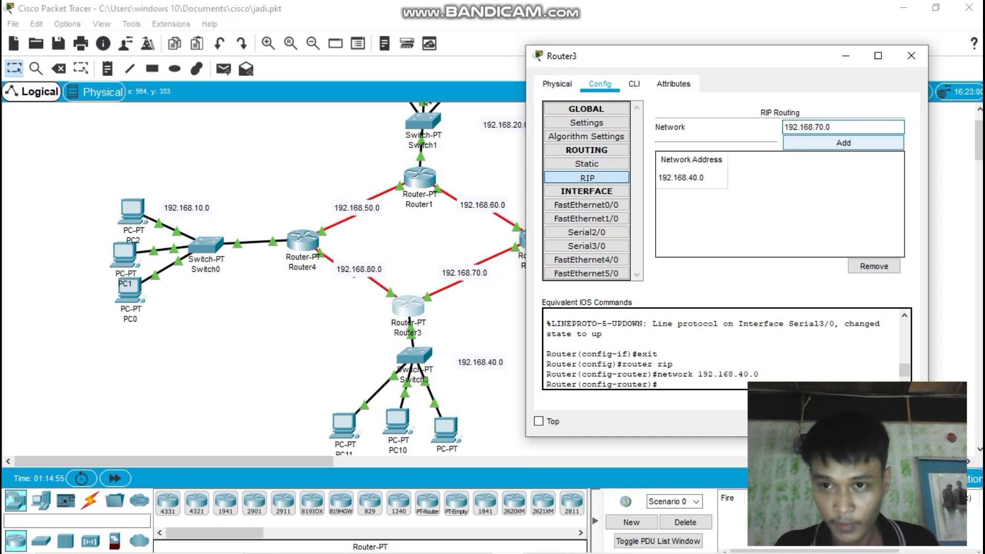
{"action": "key", "text": "Return"}
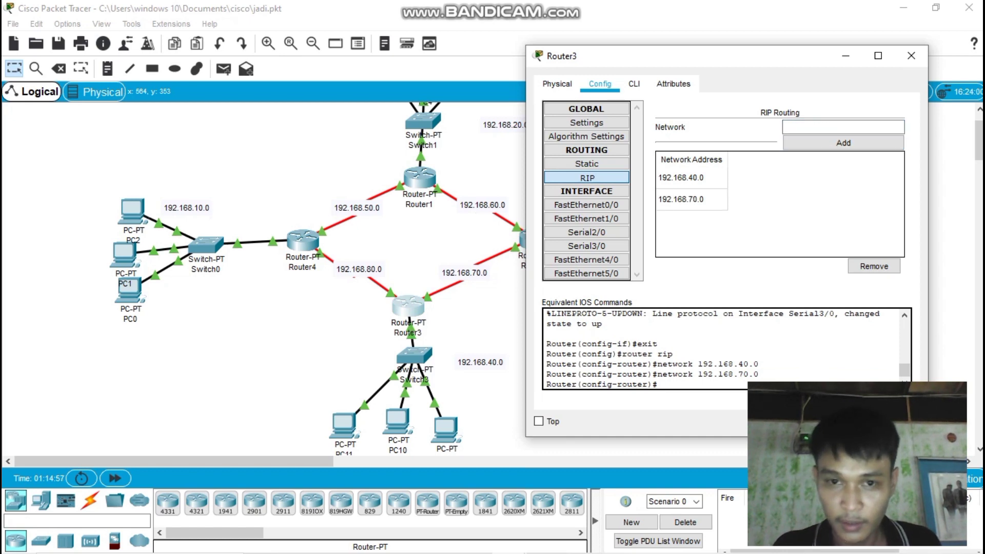
Add the network 192.168.80.0 to Router3's RIP routing and close the router's configuration.
{"action": "left_click", "coordinate": [843, 127]}
{"action": "type", "text": "192.168.40.1"}
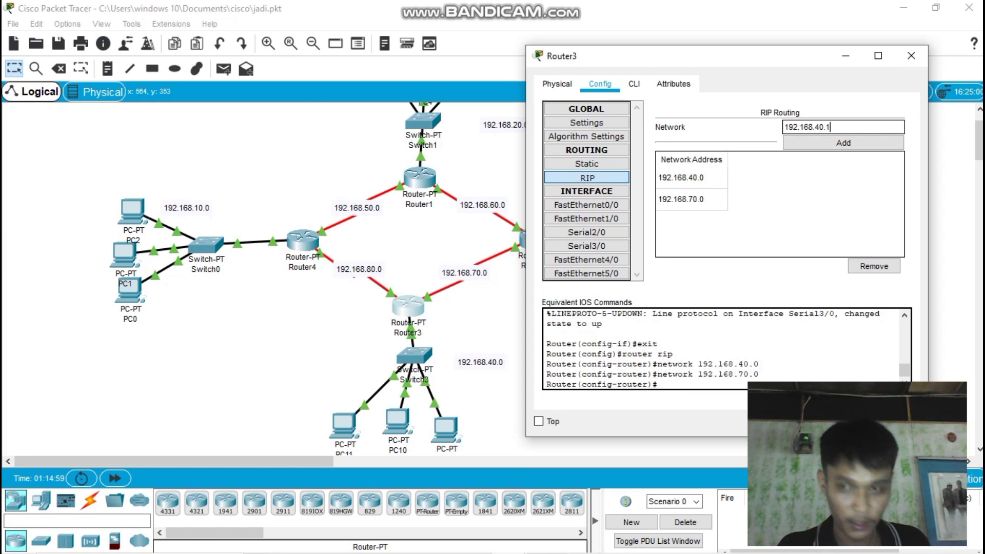
{"action": "key", "text": "BackSpace"}
{"action": "key", "text": "BackSpace"}
{"action": "key", "text": "BackSpace"}
{"action": "key", "text": "BackSpace"}
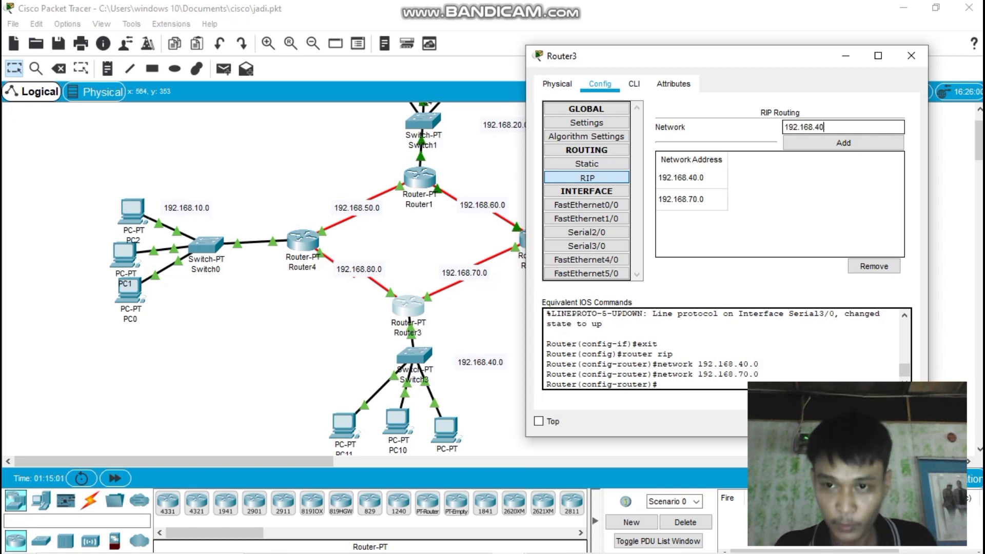
{"action": "type", "text": "80"}
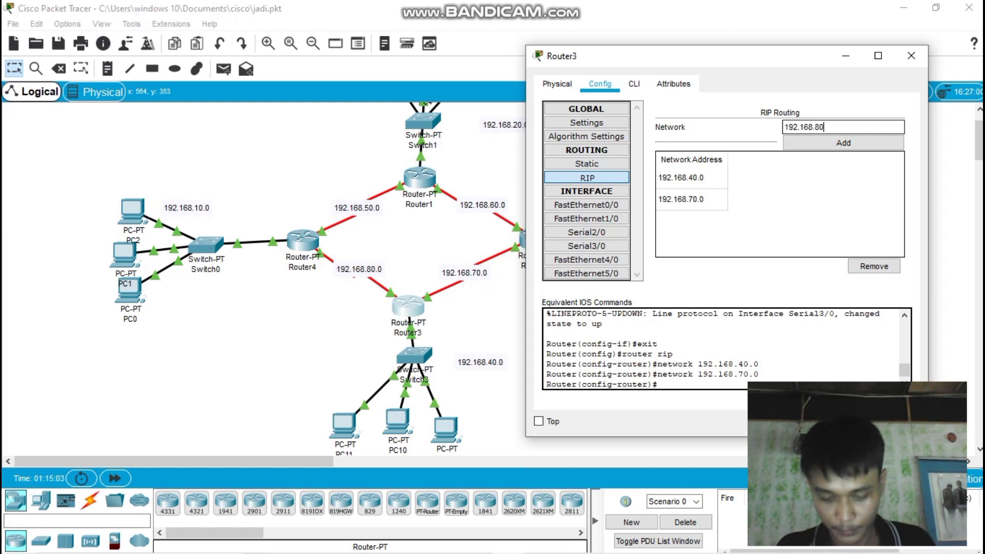
{"action": "type", "text": ".0"}
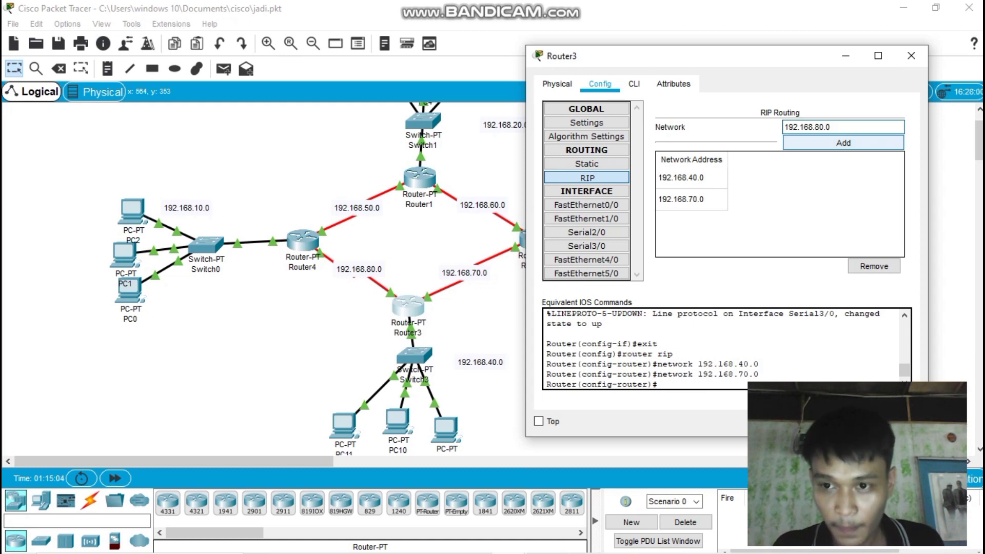
{"action": "left_click", "coordinate": [844, 142]}
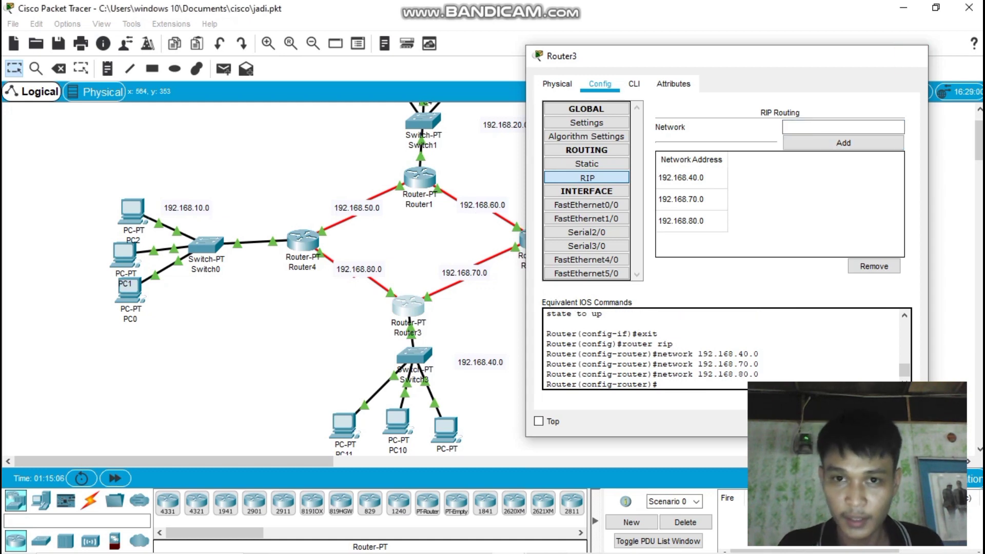
{"action": "left_click", "coordinate": [913, 56]}
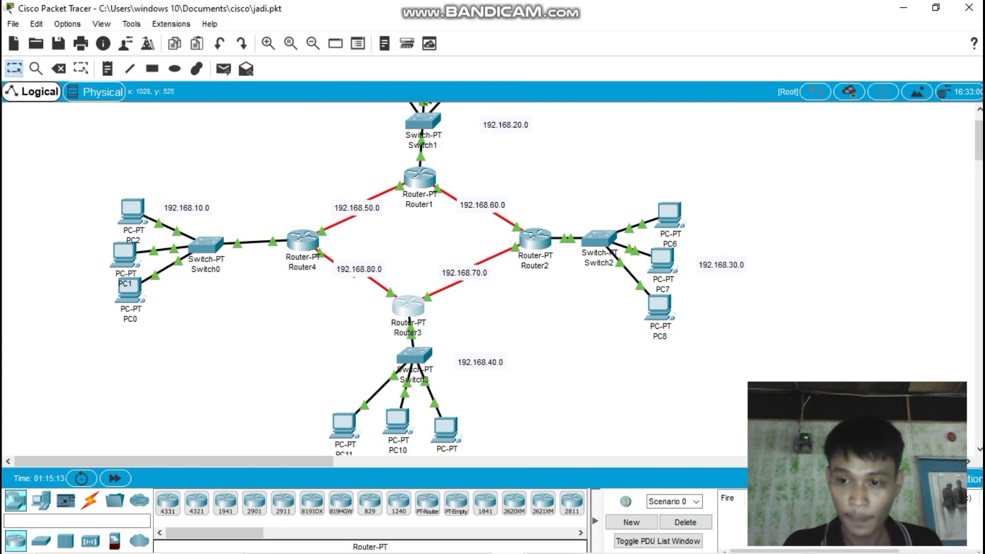
Test the connection between the 192.168.10.0 and 192.168.30.0 networks by sending a simple PDU from PC2 to PC6 twice.
{"action": "left_click_drag", "start_coordinate": [935, 392], "coordinate": [917, 191]}
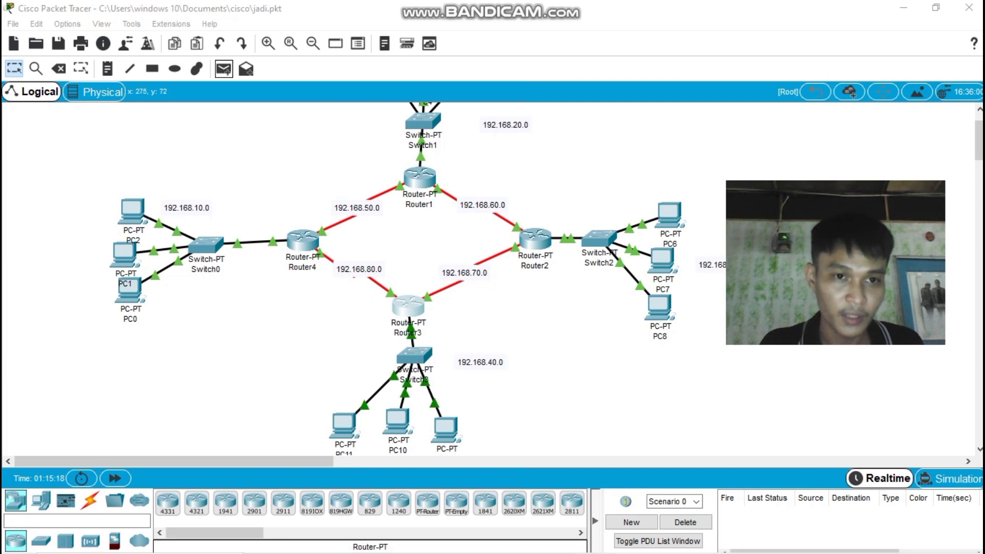
{"action": "left_click", "coordinate": [224, 69]}
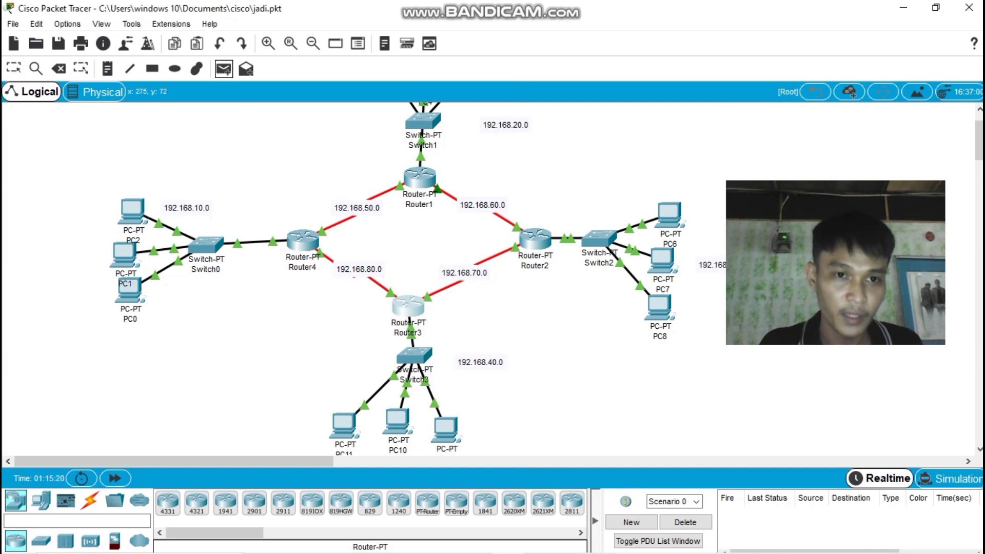
{"action": "mouse_move", "coordinate": [132, 210]}
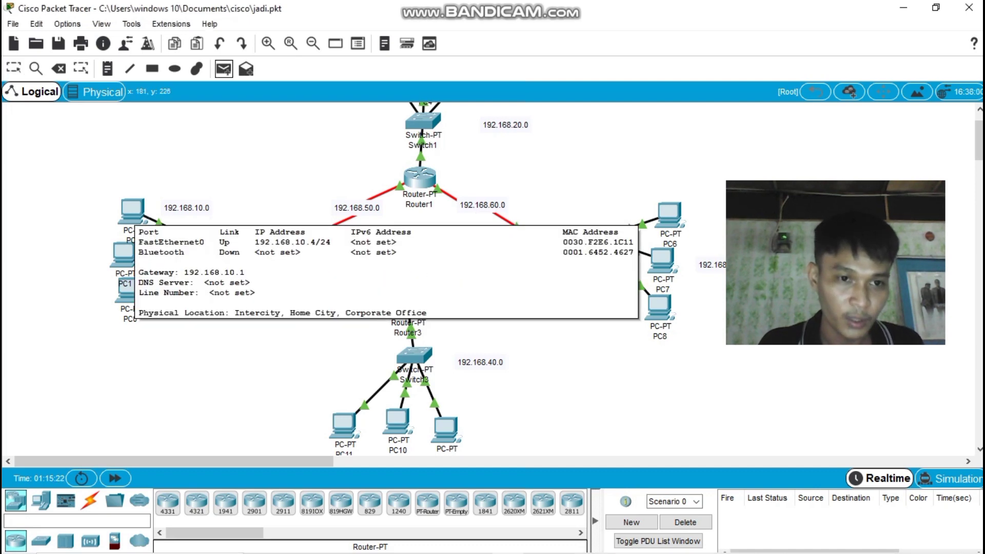
{"action": "left_click", "coordinate": [138, 213]}
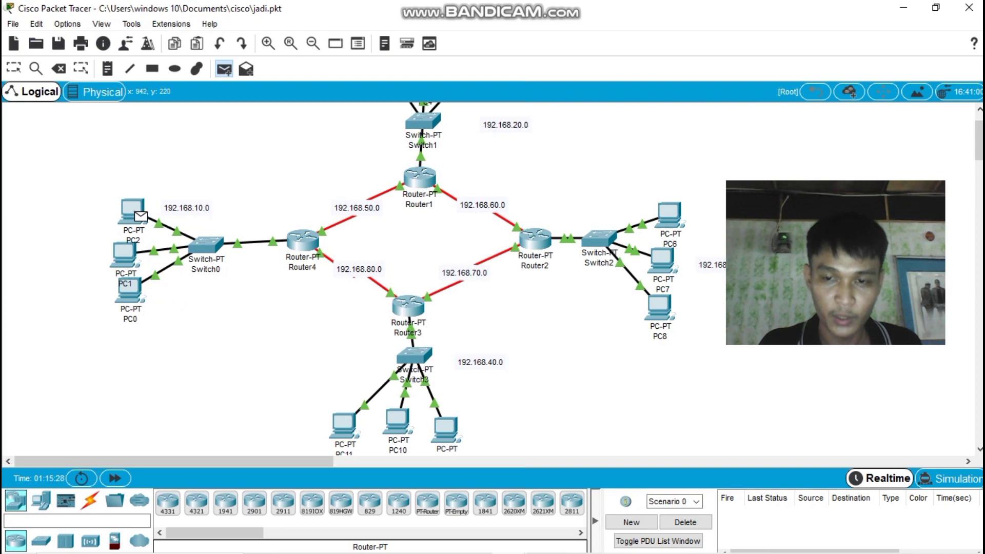
{"action": "left_click", "coordinate": [669, 214]}
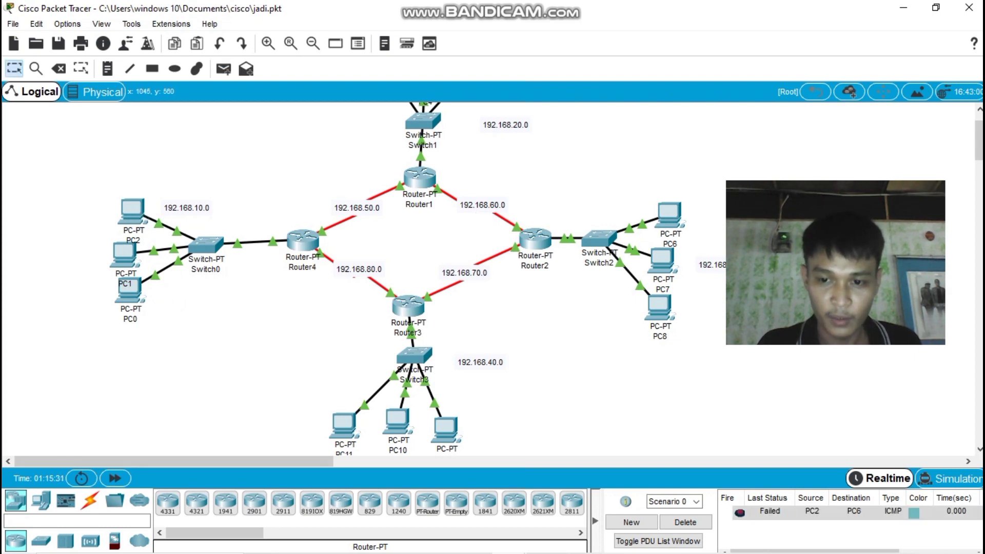
{"action": "left_click", "coordinate": [224, 68]}
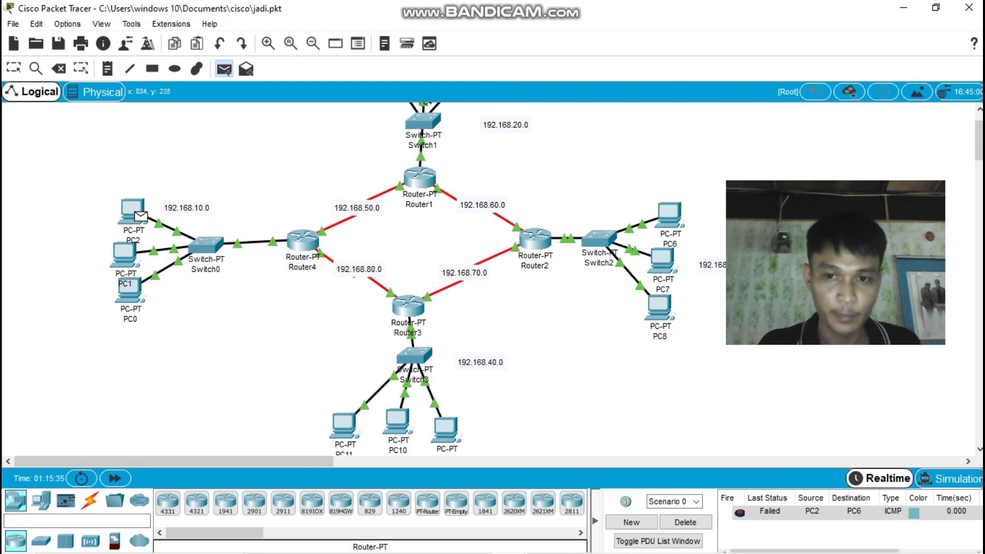
{"action": "left_click", "coordinate": [670, 213]}
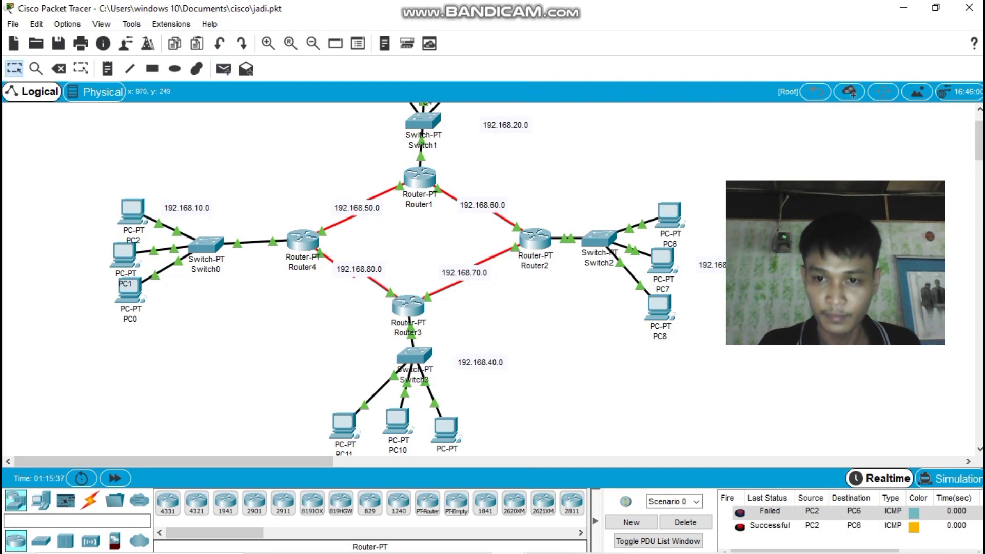